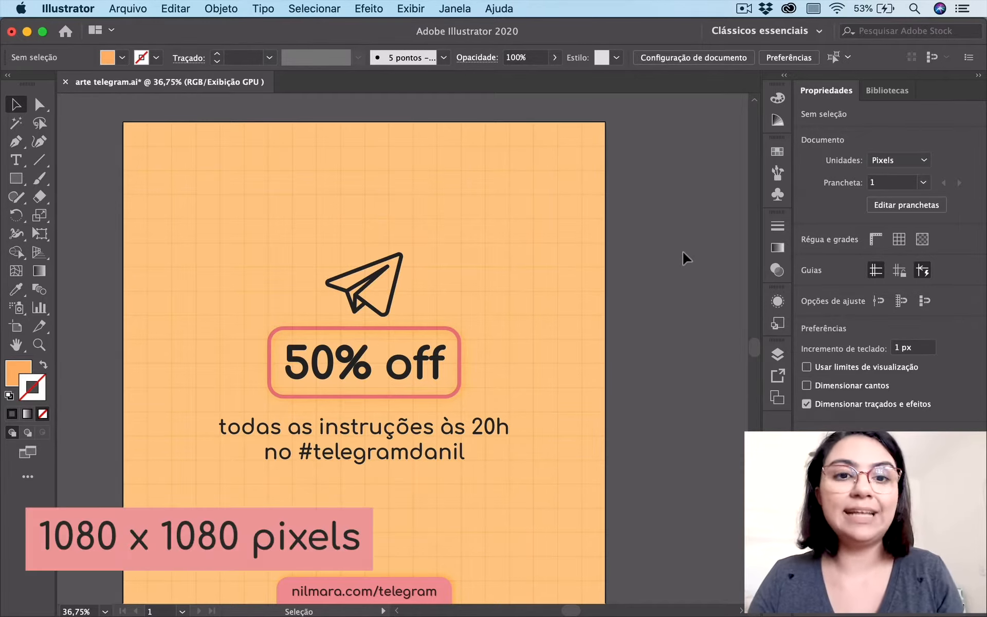
left_click(126, 9)
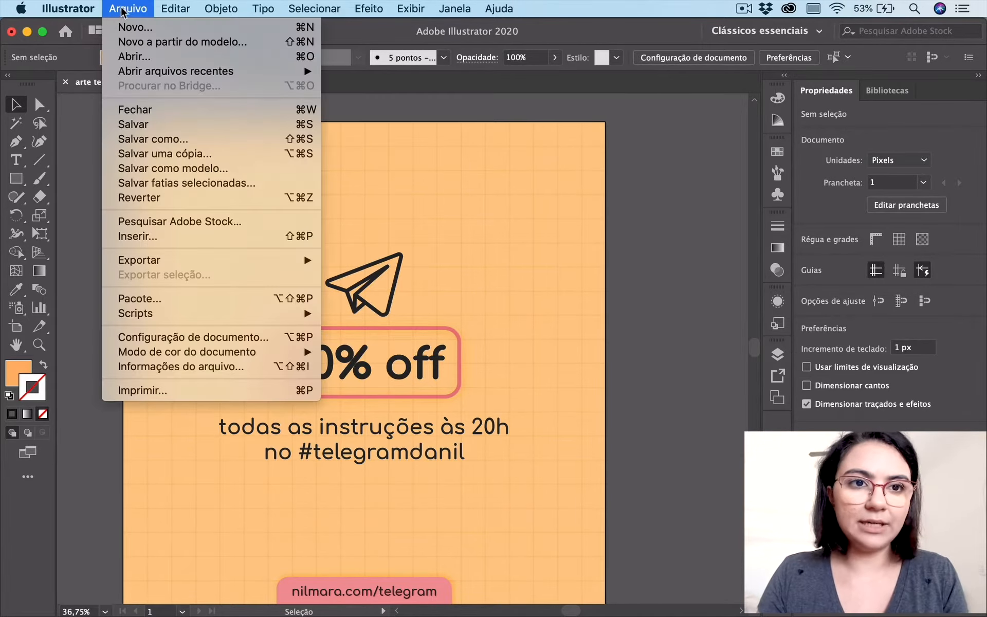
left_click(135, 27)
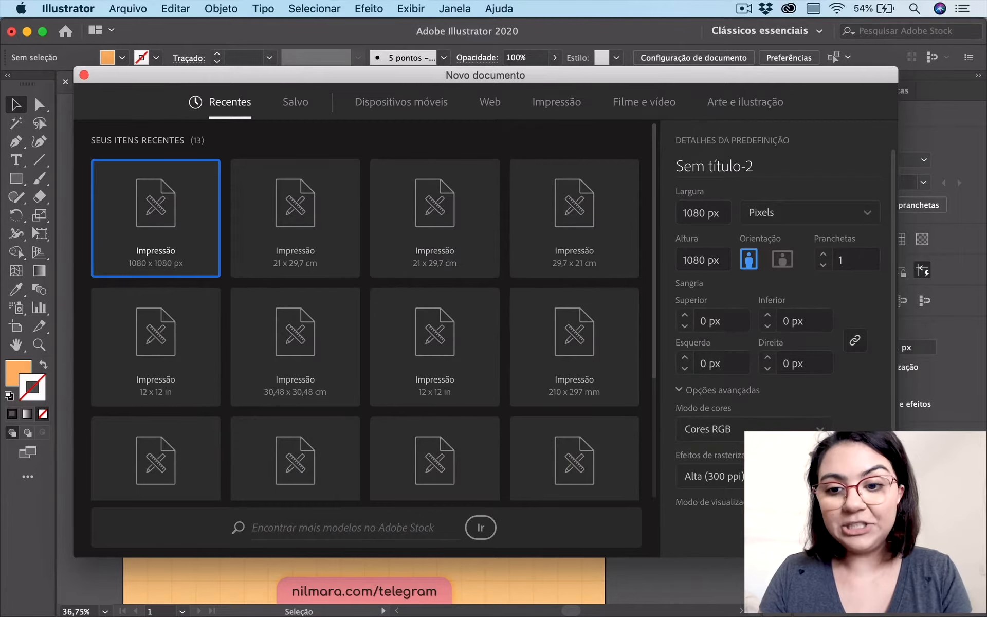
left_click(796, 535)
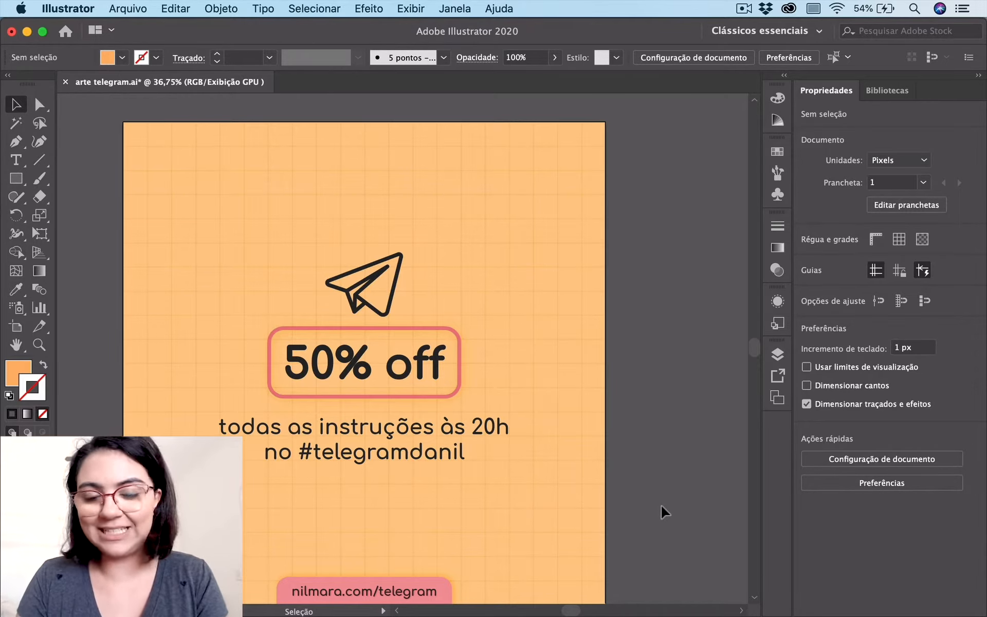
- Add a second 1080 x 1080 px artboard beside the existing orange design
left_click(687, 411, "alt+super")
left_click_drag(633, 478, 432, 478)
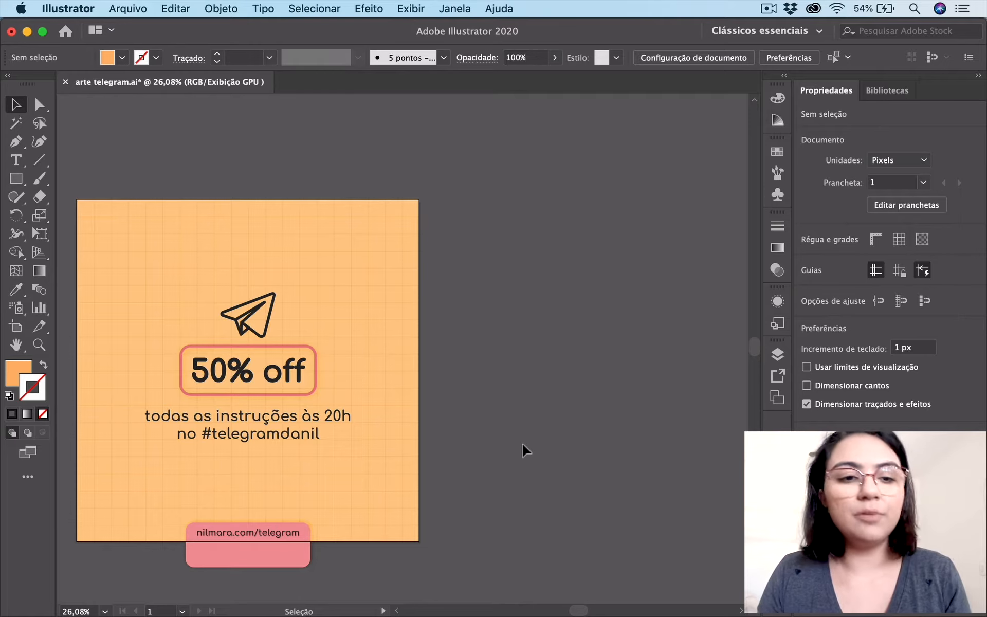
left_click(16, 327)
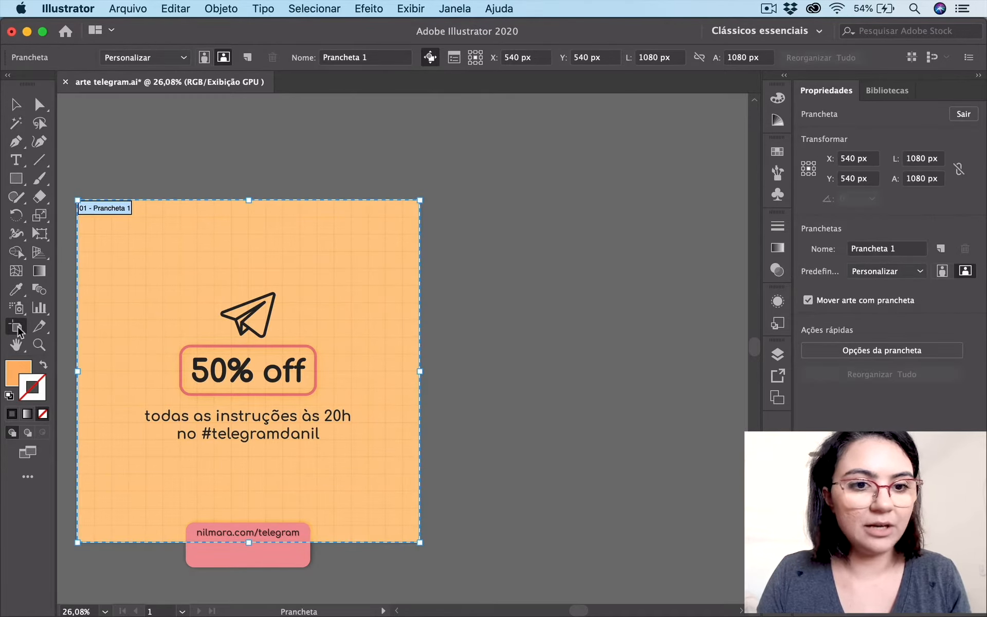
left_click(941, 250)
left_click_drag(348, 403, 400, 404)
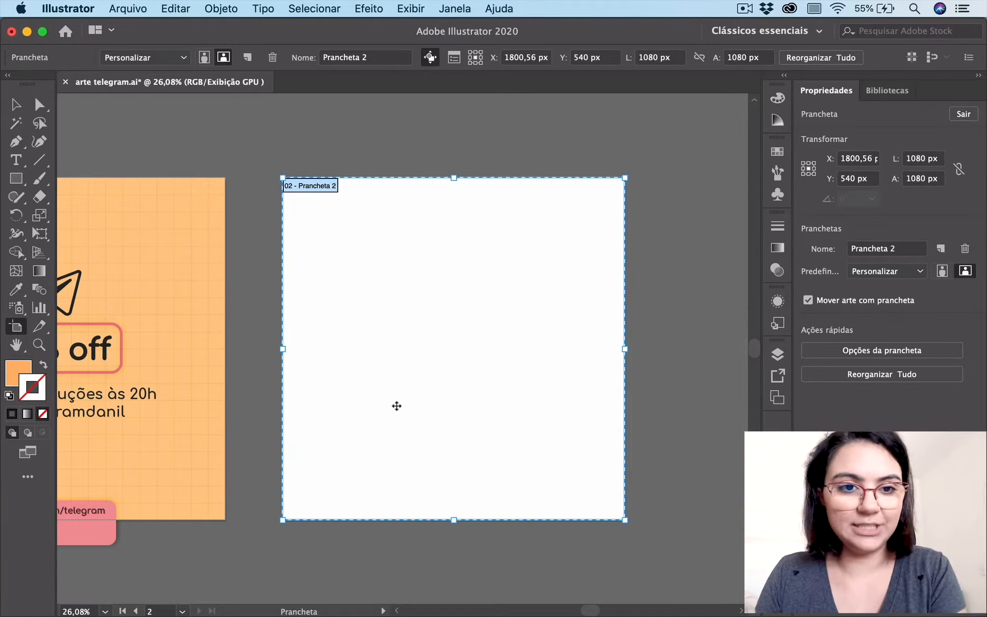
left_click(16, 105)
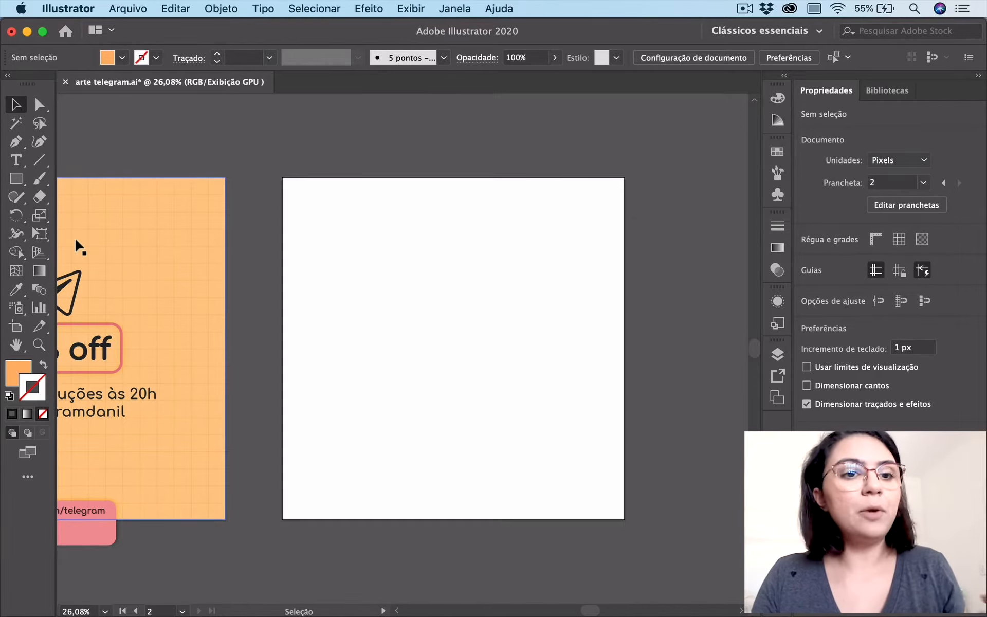
- Draw a 1080 x 1080 px rectangle covering the whole new artboard, corner to corner
left_click(16, 178)
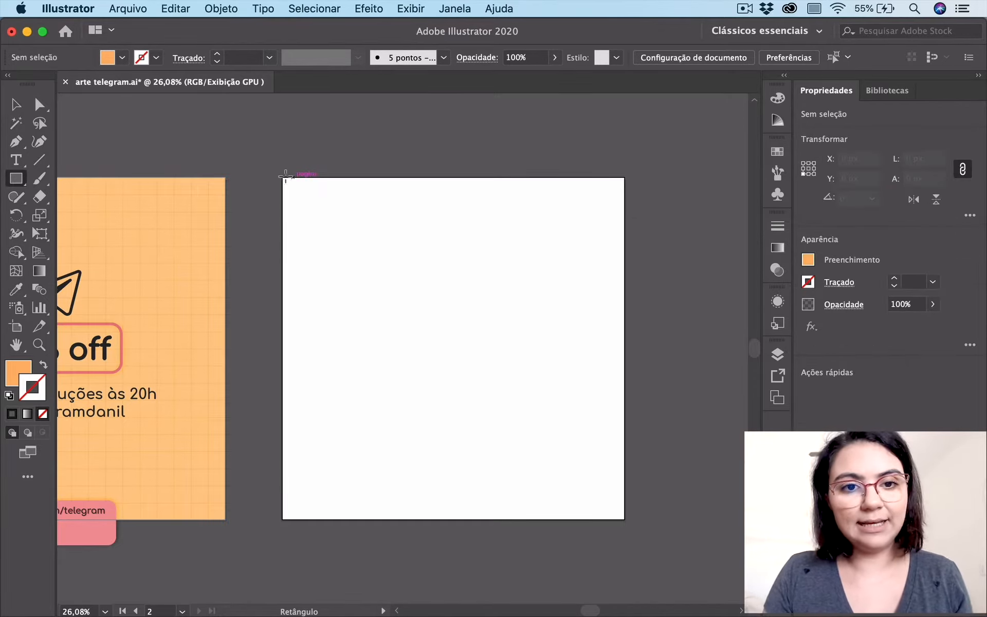
left_click_drag(283, 178, 623, 519)
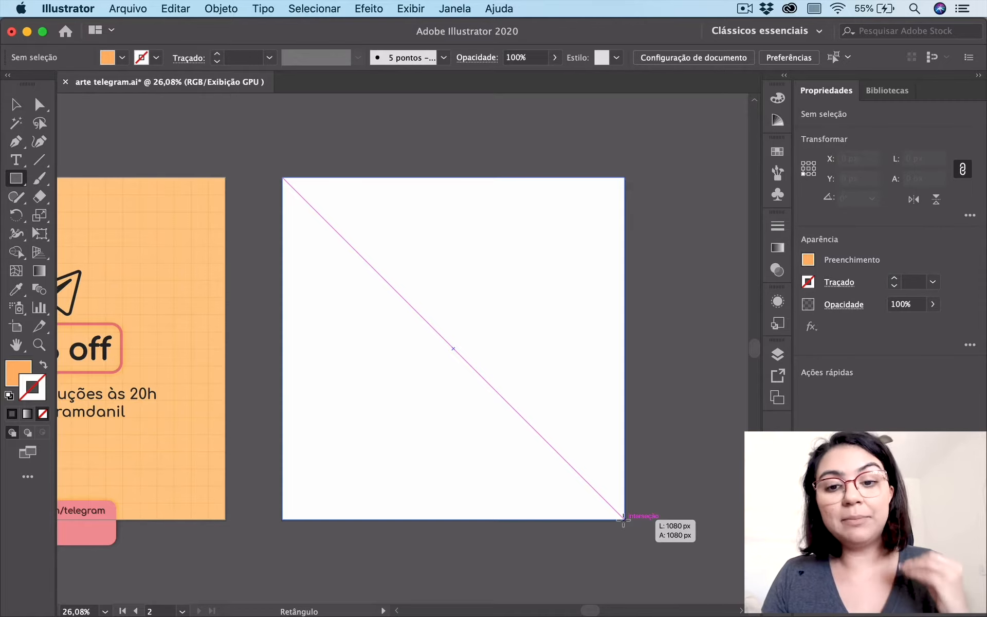
left_click_drag(623, 519, 624, 519)
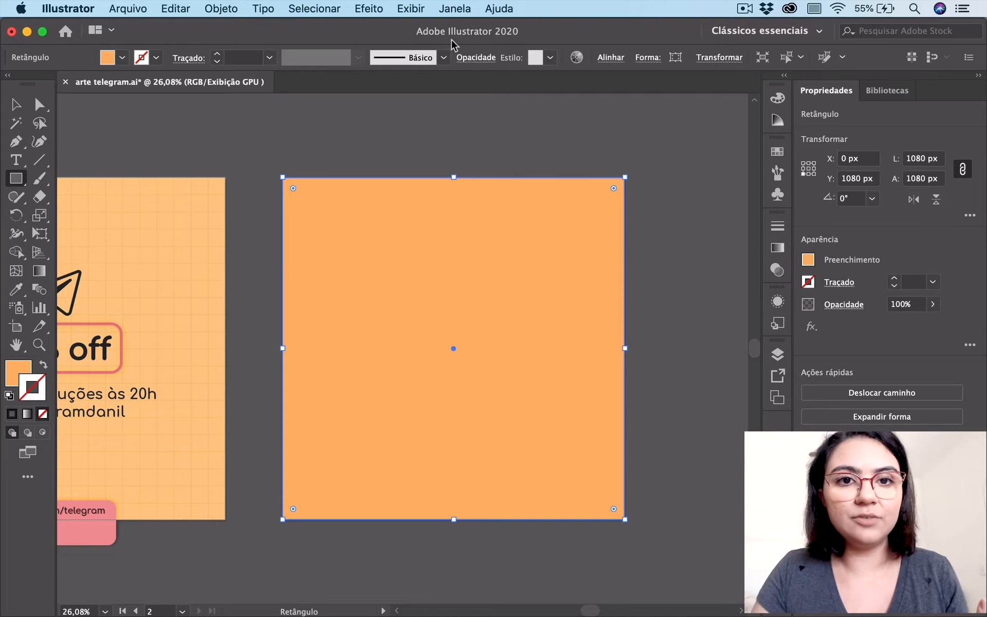
left_click(412, 8)
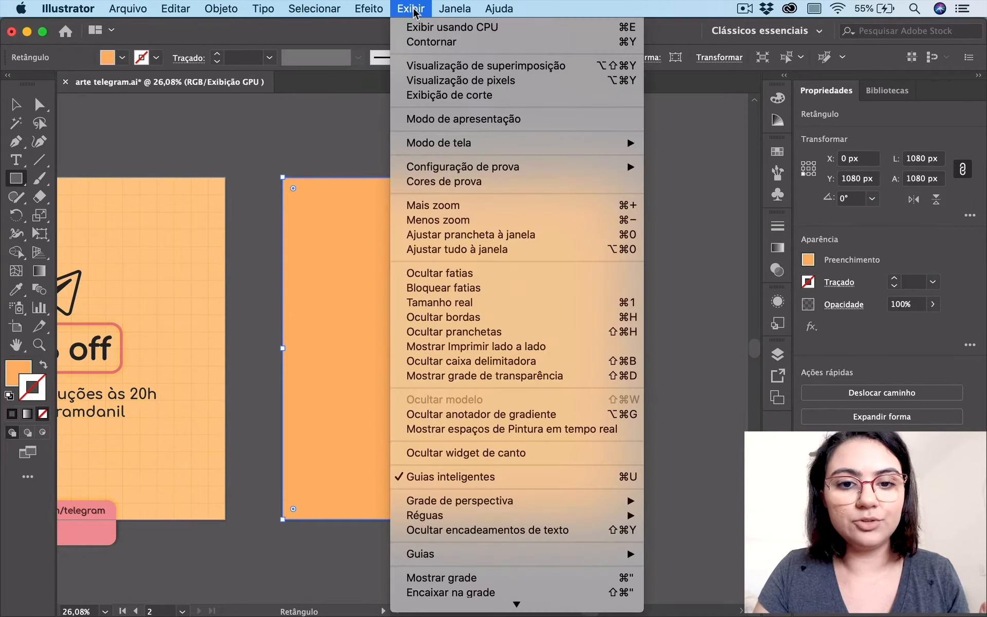
left_click(455, 482)
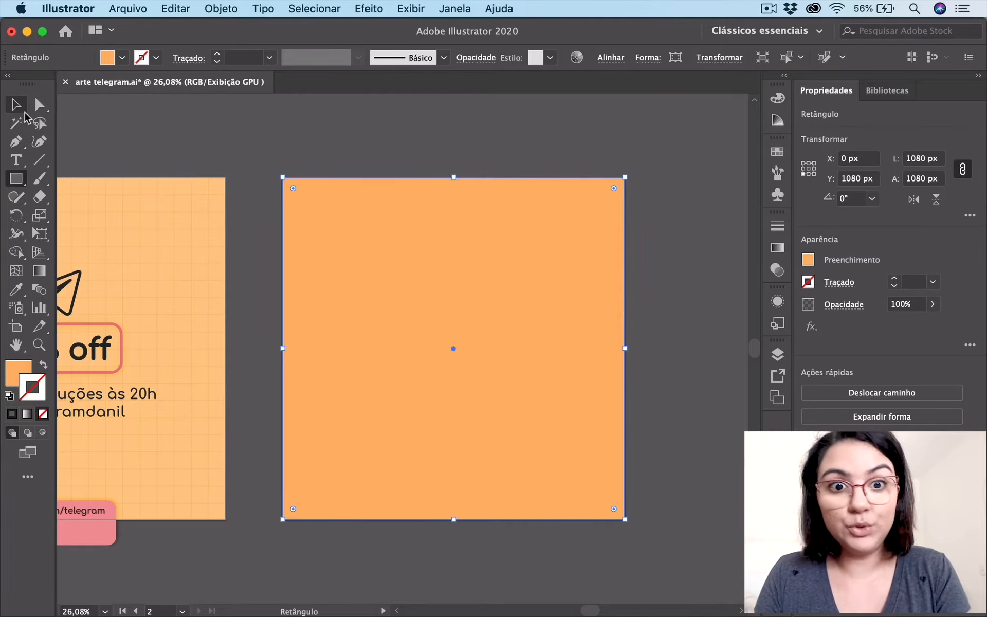
- Fill the background square with the lighter orange, the third swatch of the orange colour group
left_click(20, 108)
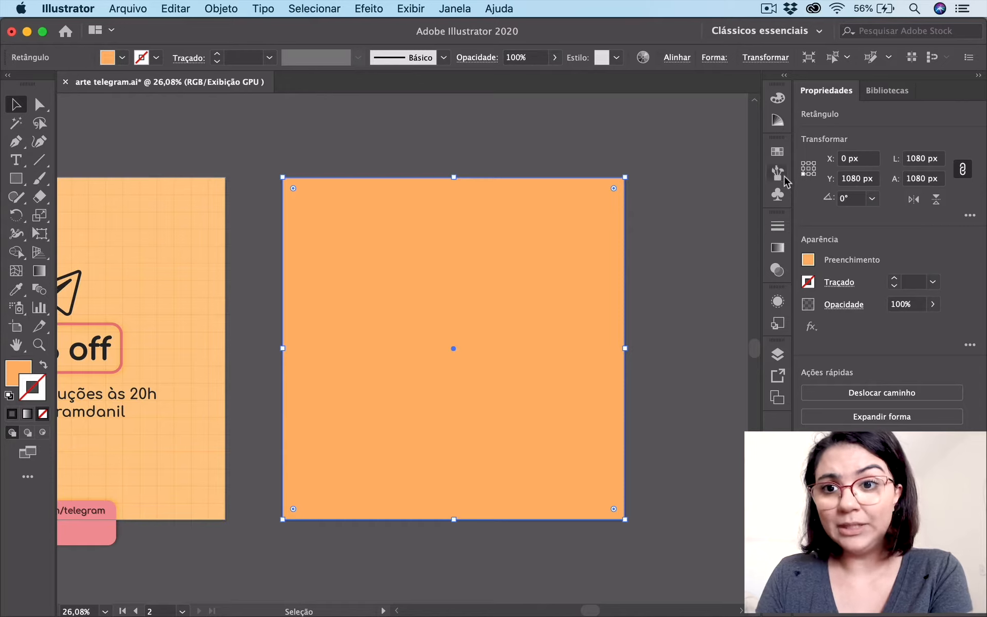
left_click(778, 152)
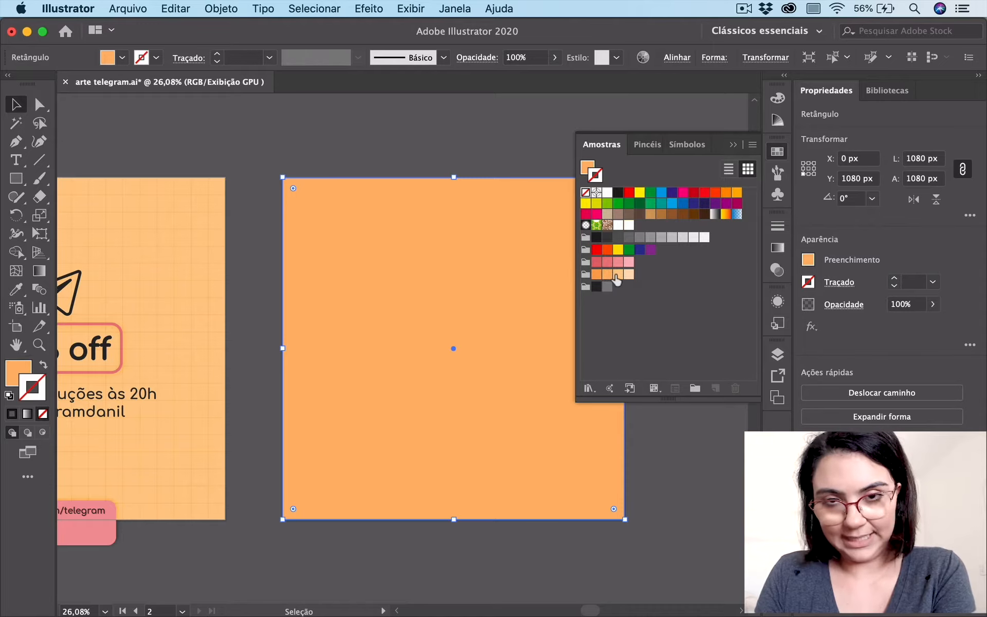
left_click(587, 167)
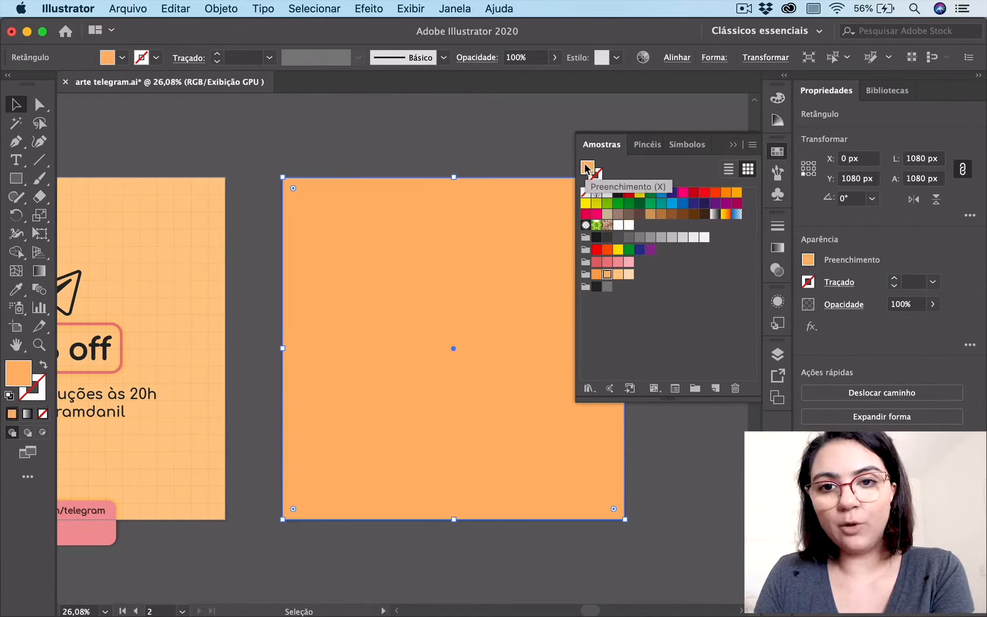
left_click(618, 274)
- Draw a small square on the empty canvas beside the new artboard and size it to 54 x 54 px
scroll(477, 314, "right", 5)
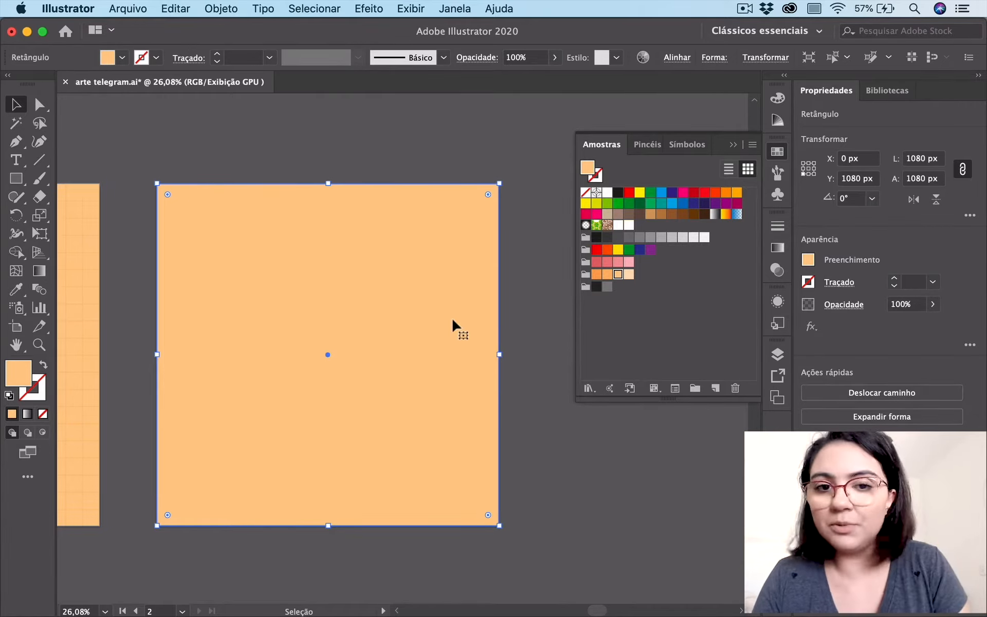
scroll(440, 326, "right", 5)
scroll(422, 334, "up", 3)
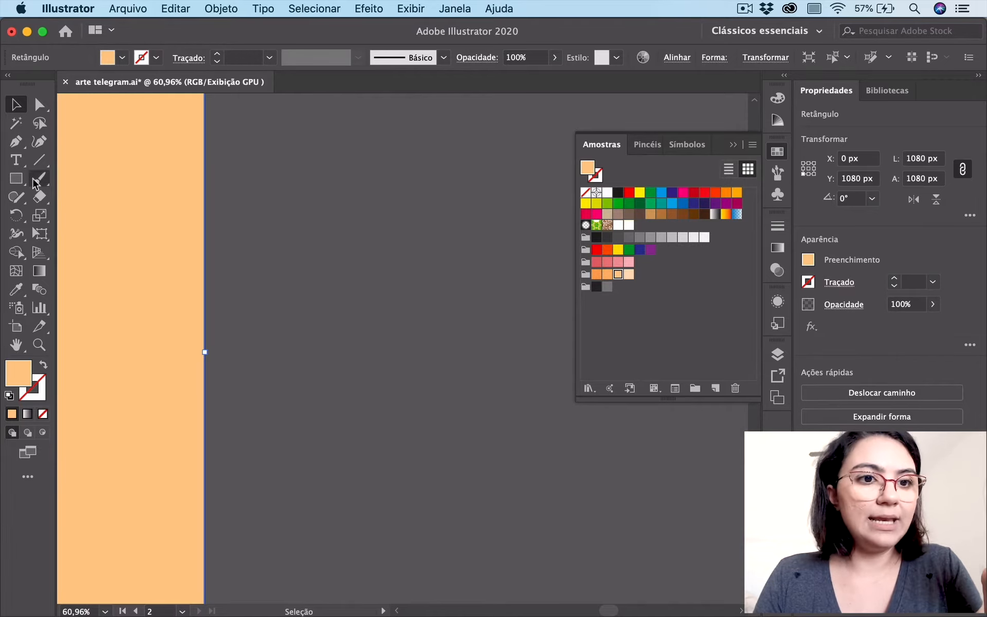
left_click(16, 178)
left_click_drag(297, 237, 309, 266)
left_click(935, 162)
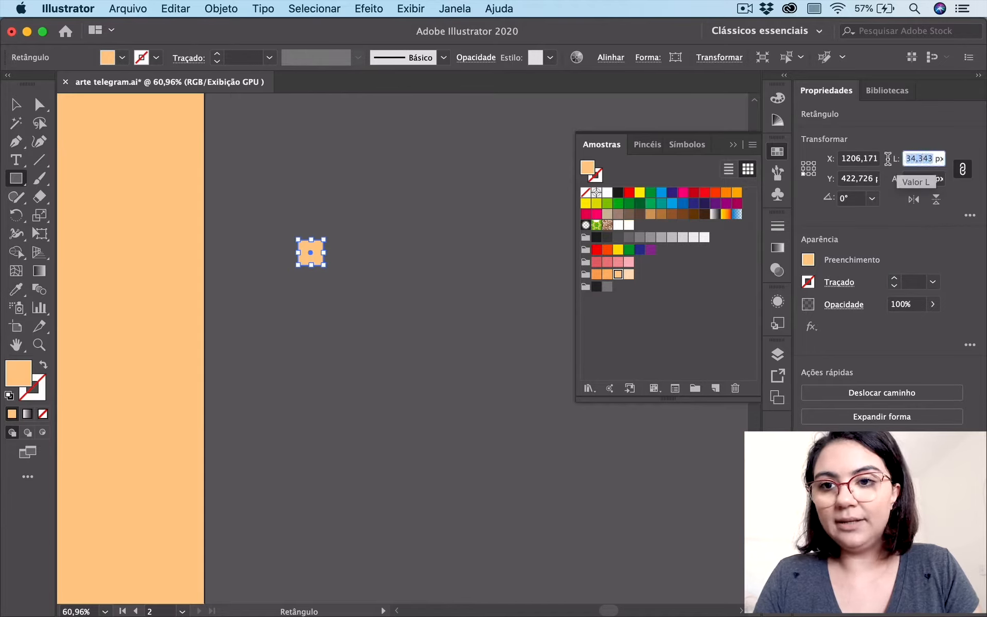
type("54")
key("Return")
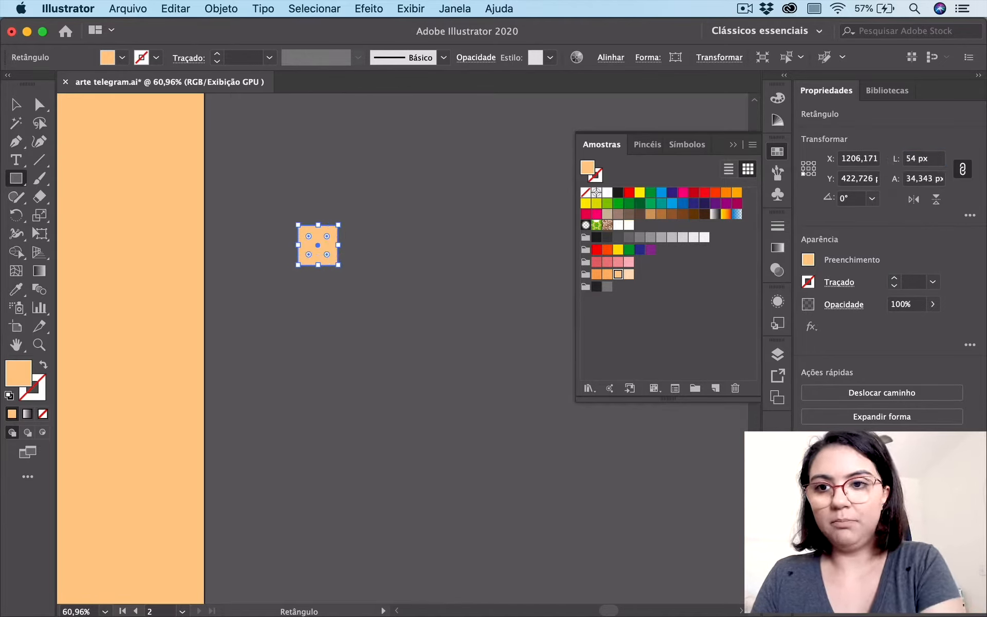
key("v")
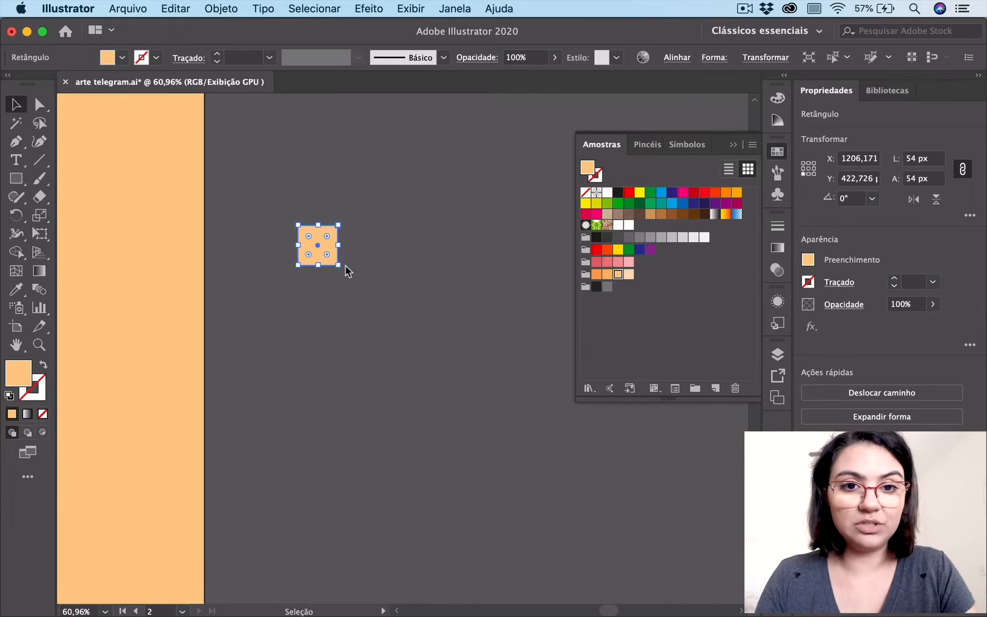
- Remove the small square's fill and give it a 2 pt stroke in the second orange of the group
left_click(585, 192)
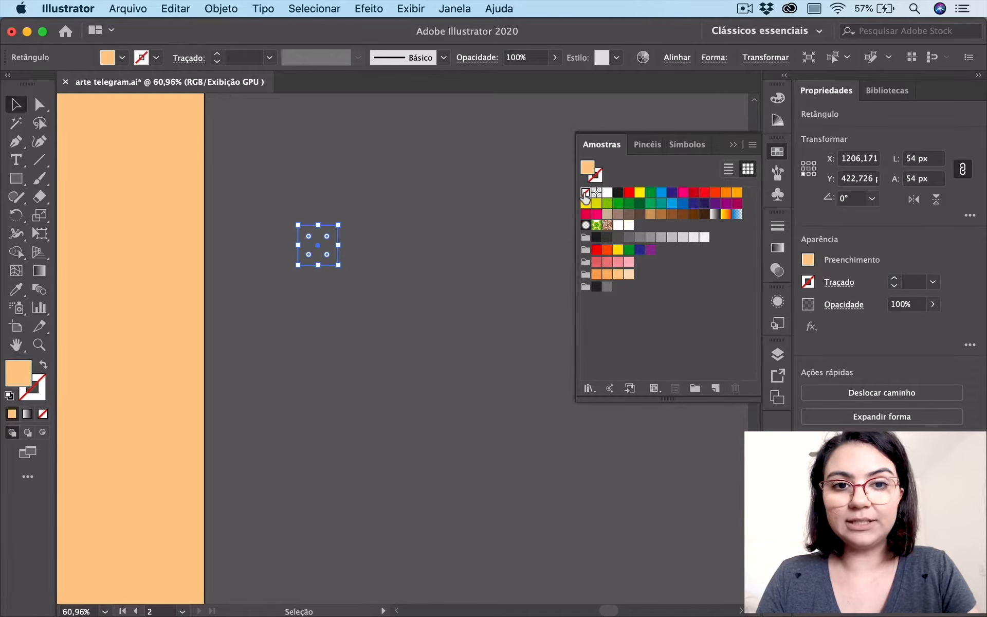
left_click(601, 180)
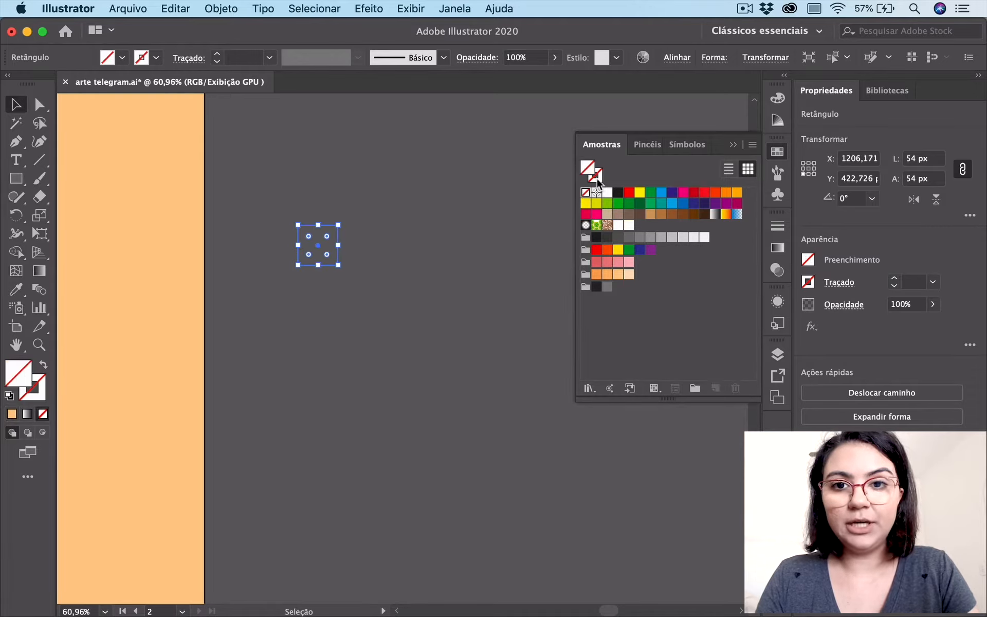
left_click(607, 275)
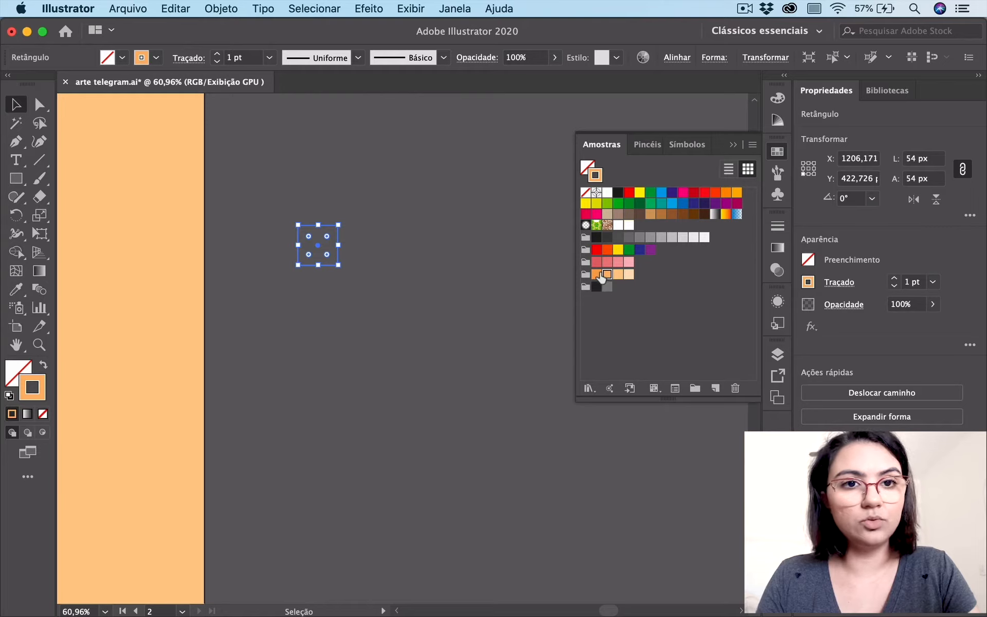
left_click(217, 53)
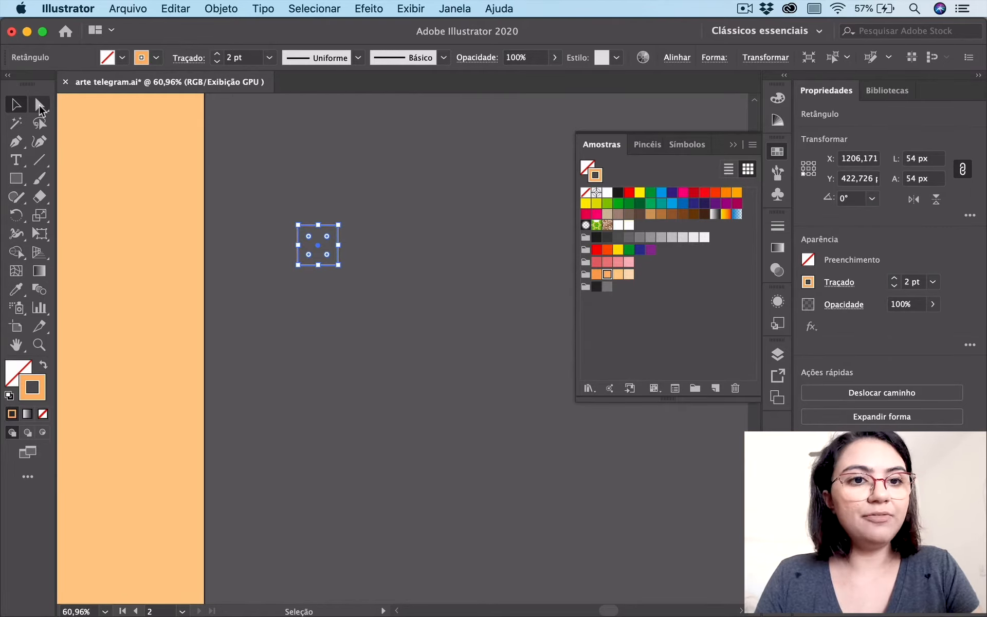
- Delete the small square's lower-right anchor point to leave an open L-shaped corner line
left_click(40, 106)
left_click(338, 266)
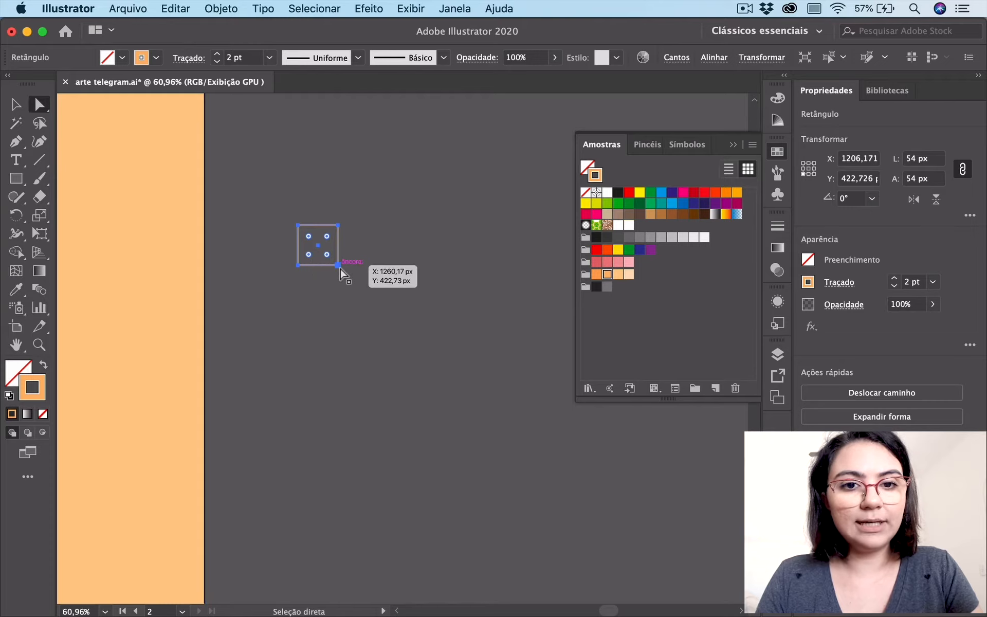
key("Delete")
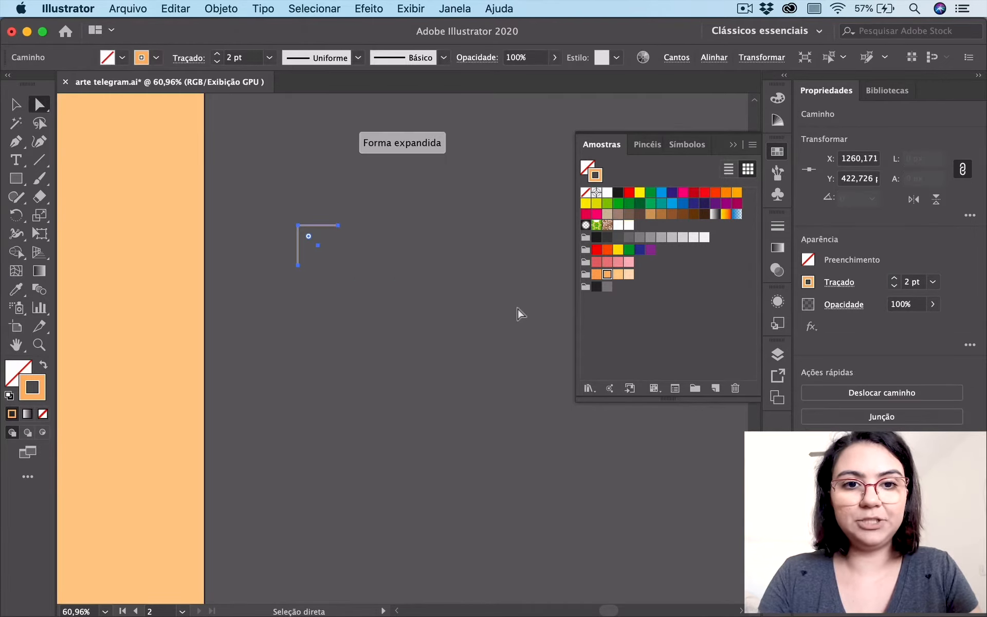
key("v")
left_click(360, 240)
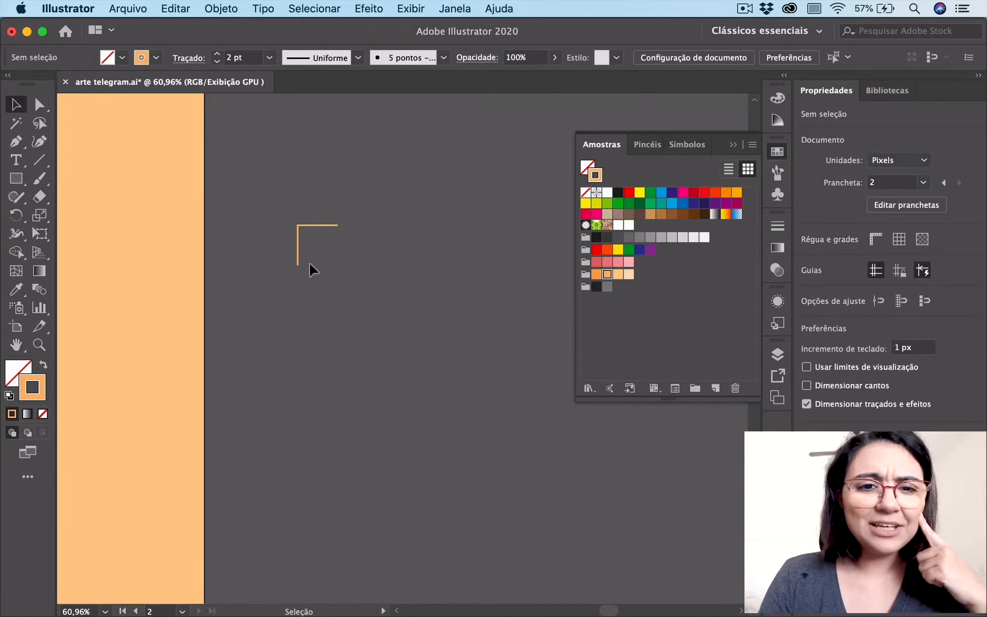
- Save the L-shaped corner line as a new pattern swatch
key("space")
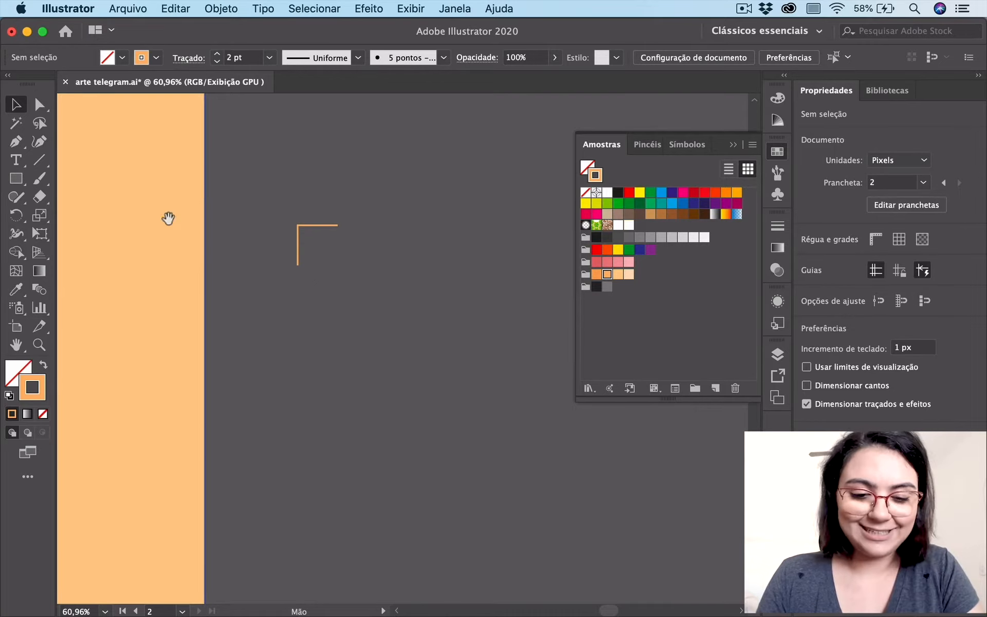
left_click_drag(168, 219, 301, 232)
key("super+space")
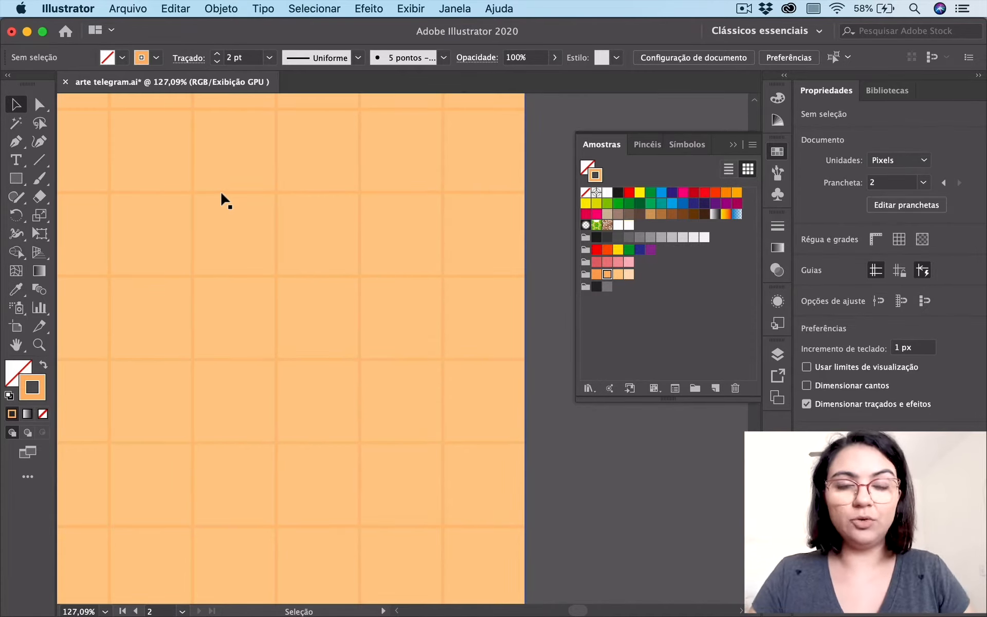
left_click_drag(484, 235, 95, 246)
left_click_drag(558, 332, 519, 251)
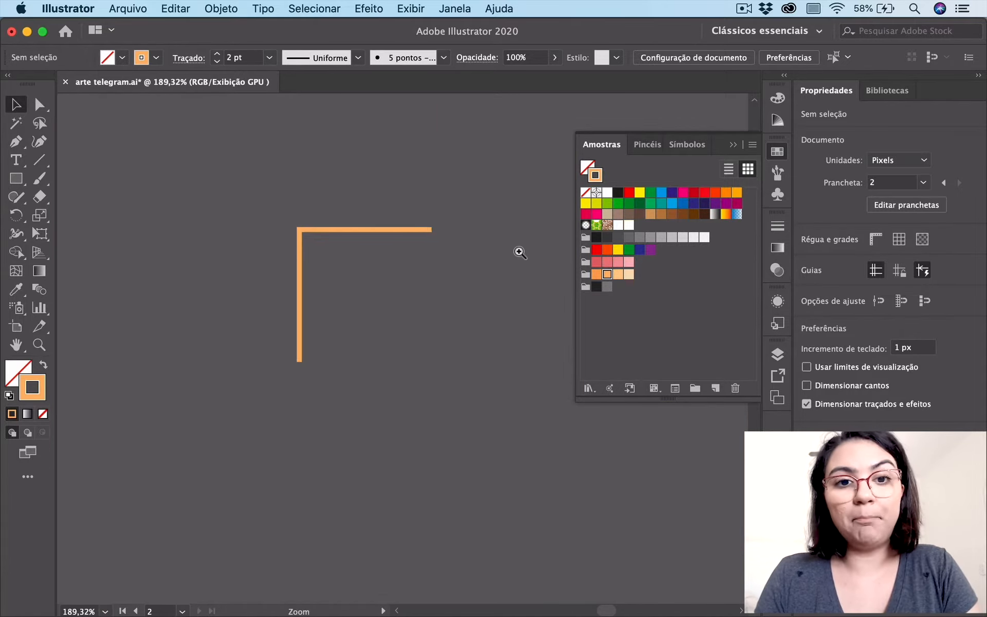
left_click_drag(474, 293, 406, 333)
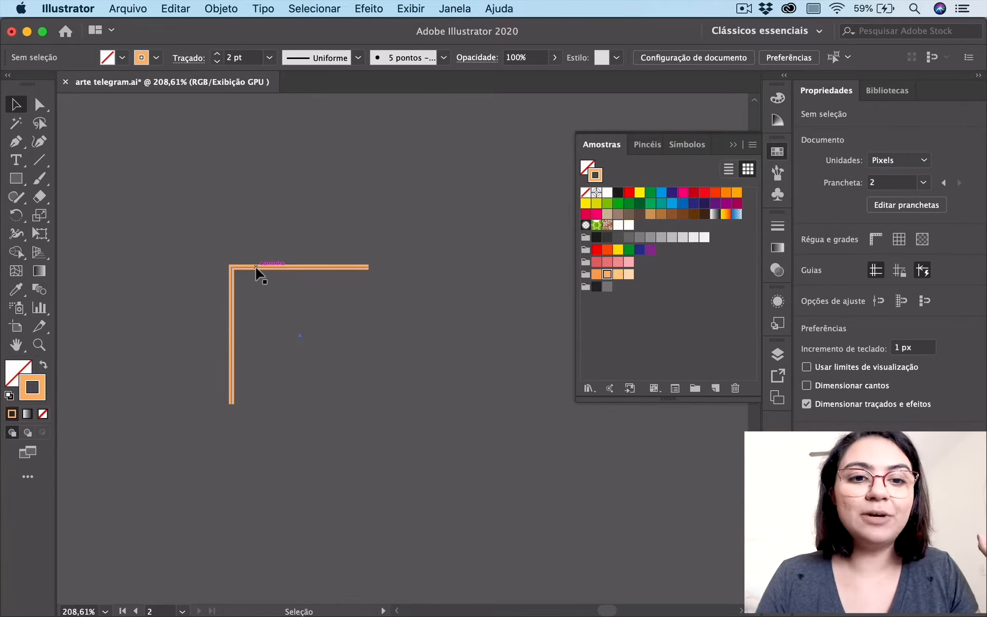
left_click_drag(257, 269, 648, 227)
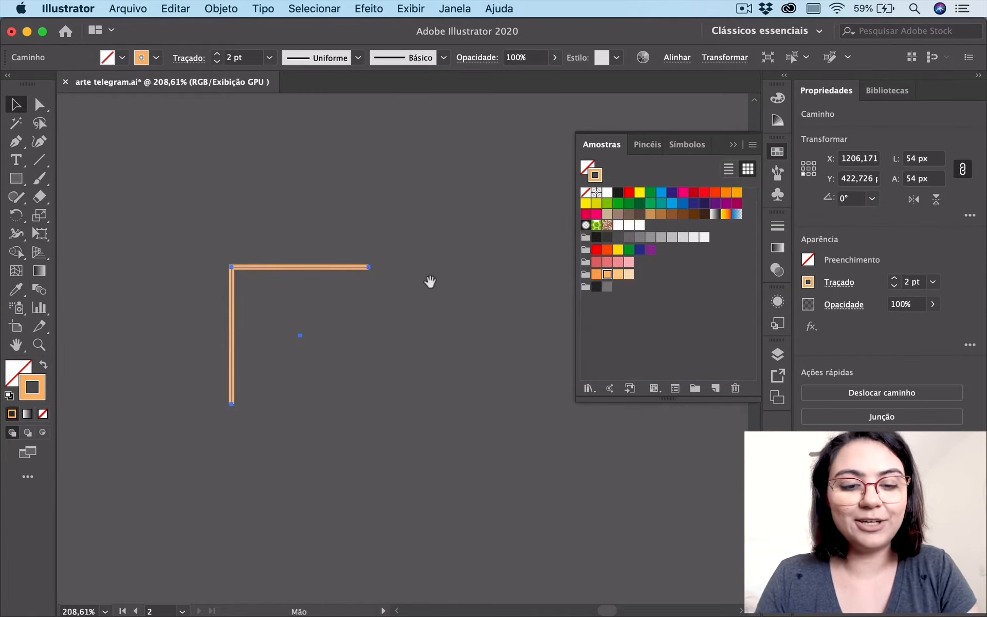
- Draw a test rectangle about 350 x 409 px on the empty canvas near the corner line
mouse_move(430, 282)
left_mouse_down()
mouse_move(154, 303)
mouse_move(80, 119)
left_mouse_up()
left_click(16, 178)
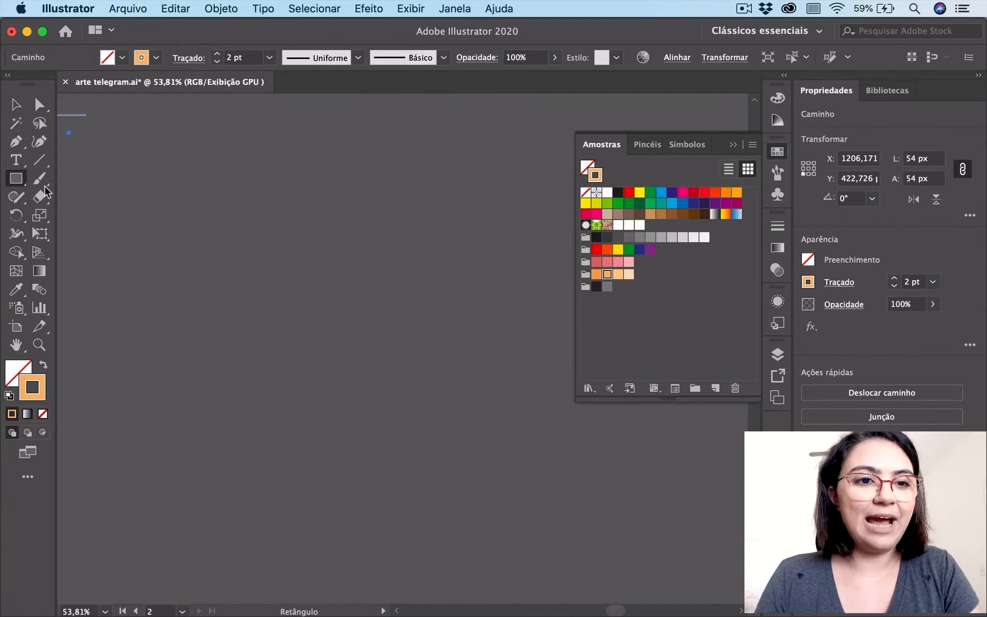
left_click_drag(192, 184, 421, 451)
- Draw a large ellipse beside the test rectangle and select both shapes
left_click(15, 197)
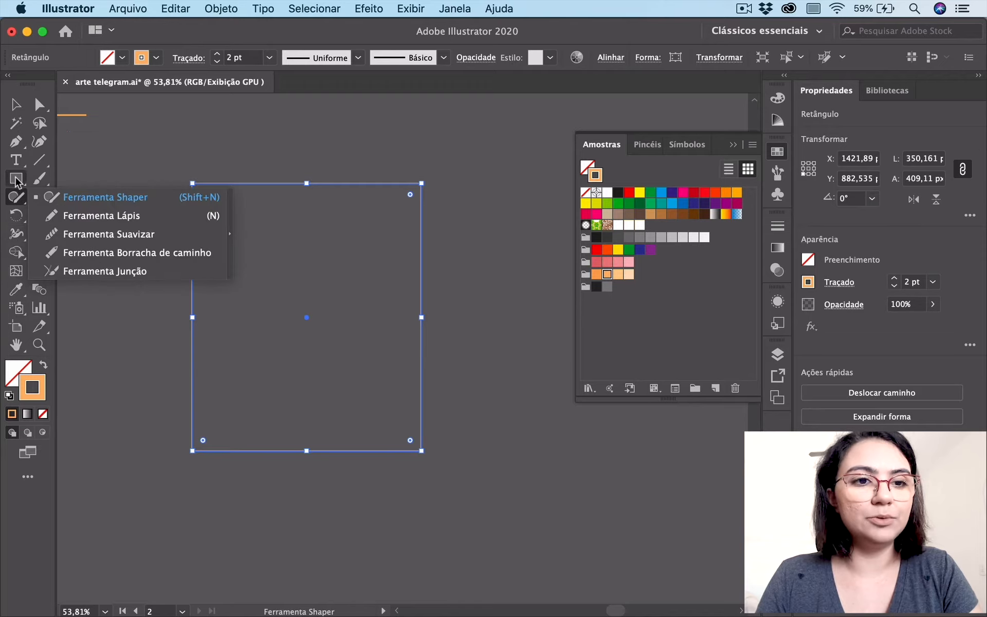
left_click(16, 178)
left_click(83, 215)
key("space")
left_click_drag(272, 300, 101, 268)
left_click_drag(302, 249, 562, 531)
key("v")
left_click(137, 325, "shift")
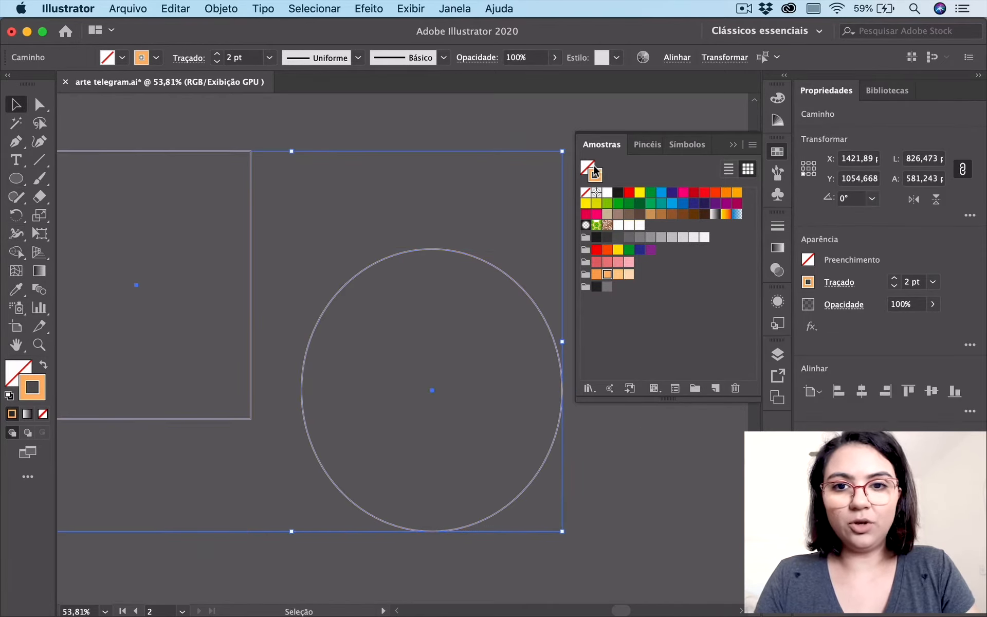
- Fill both test shapes with the new corner-line pattern swatch
left_click(640, 225)
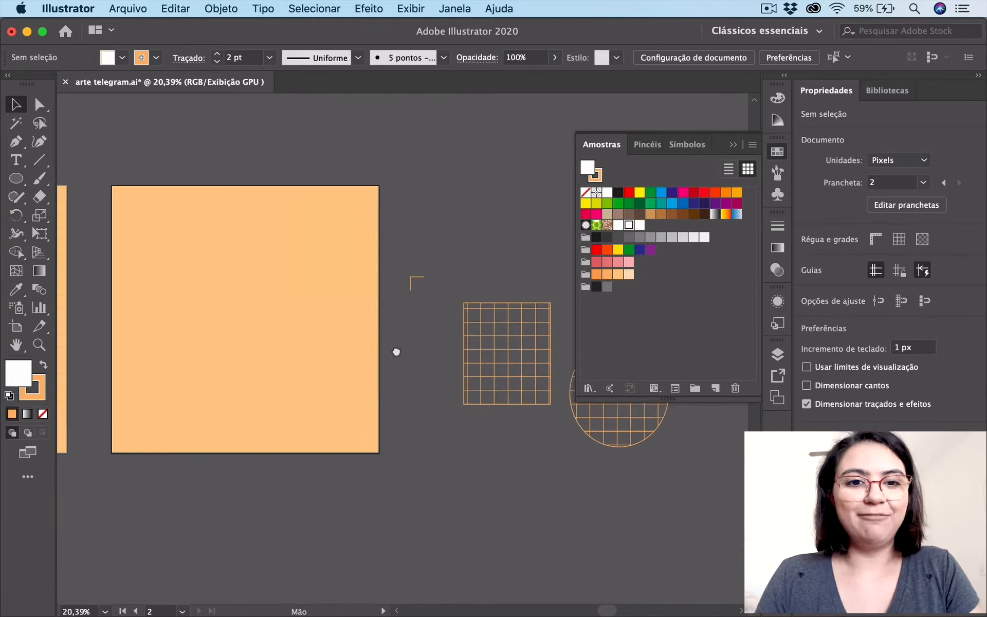
- Copy the orange background square on the new artboard
left_click_drag(346, 312, 416, 328)
key("super+space")
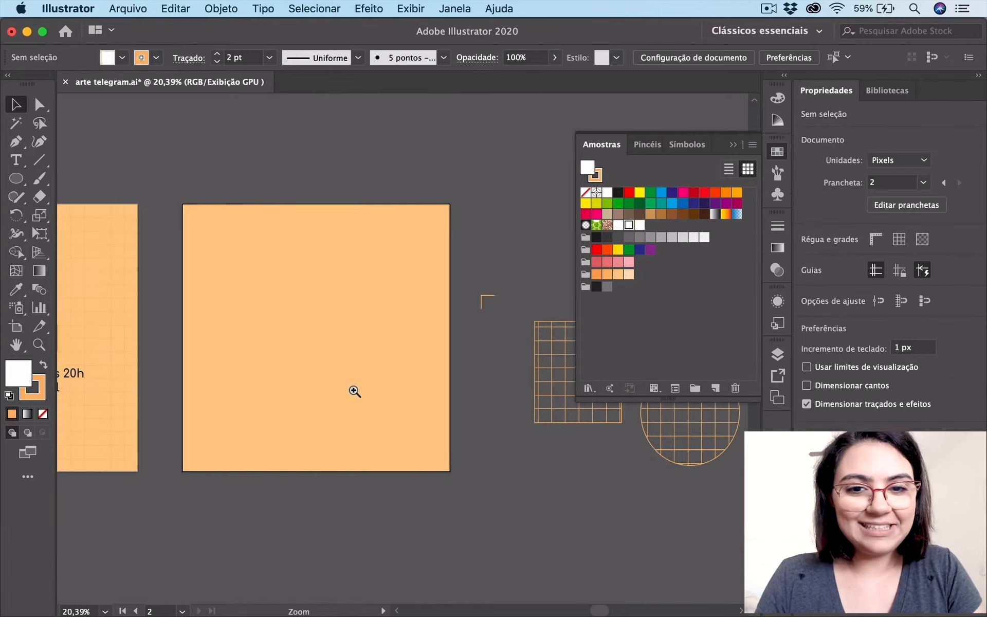
left_click_drag(336, 395, 423, 415)
left_click_drag(315, 368, 300, 316)
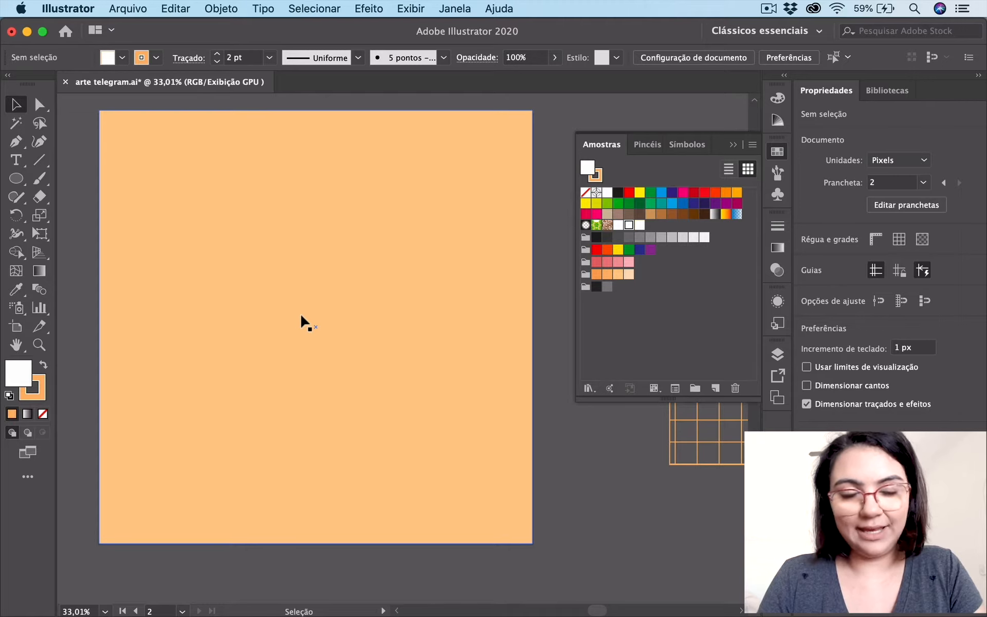
left_click(311, 300)
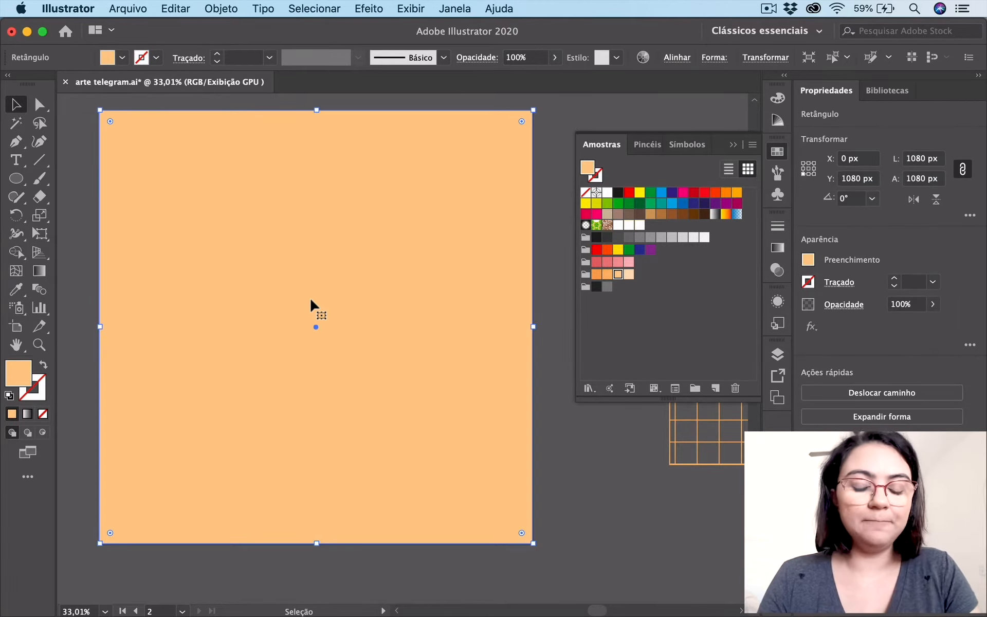
key("super+c")
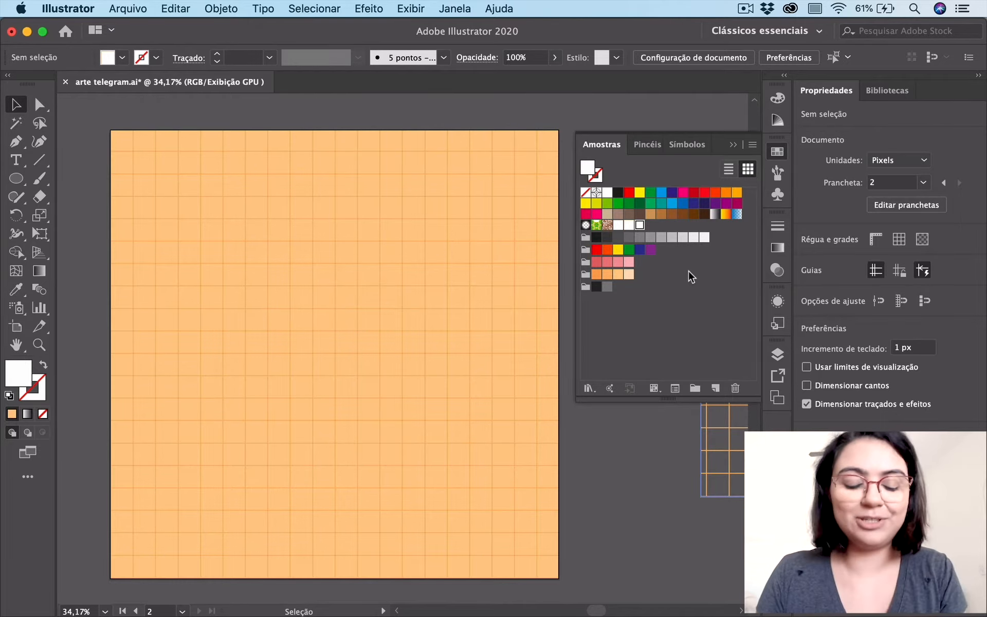
- Examine the reference post's paper-plane icon and preview 404151-PD1DBT-985.jpg from the telegram-icon folder in Finder
key("super+space")
left_click_drag(503, 255, 458, 264)
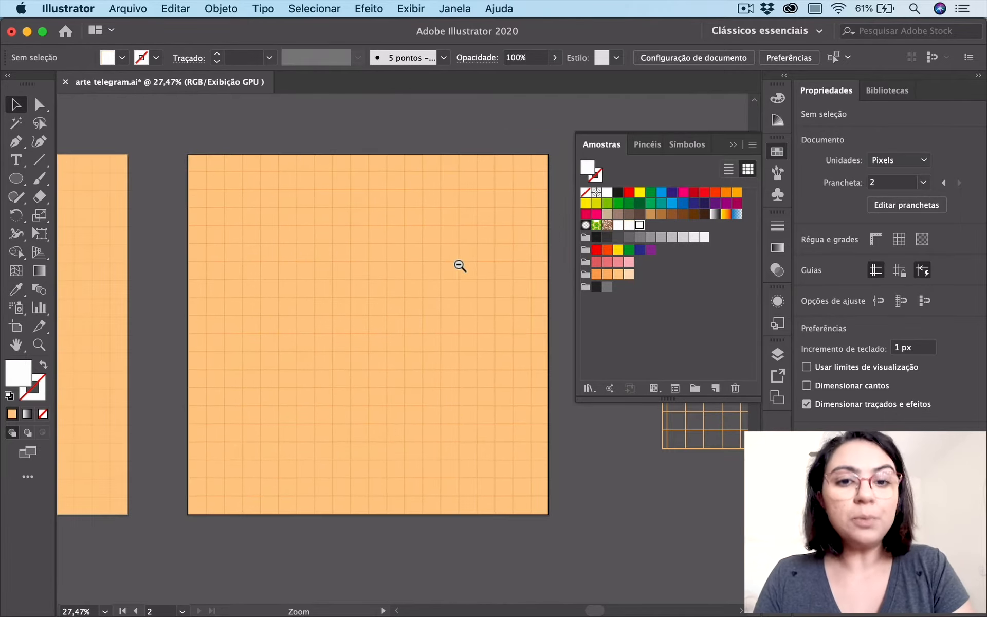
left_click_drag(363, 228, 462, 223)
left_click_drag(247, 258, 376, 261)
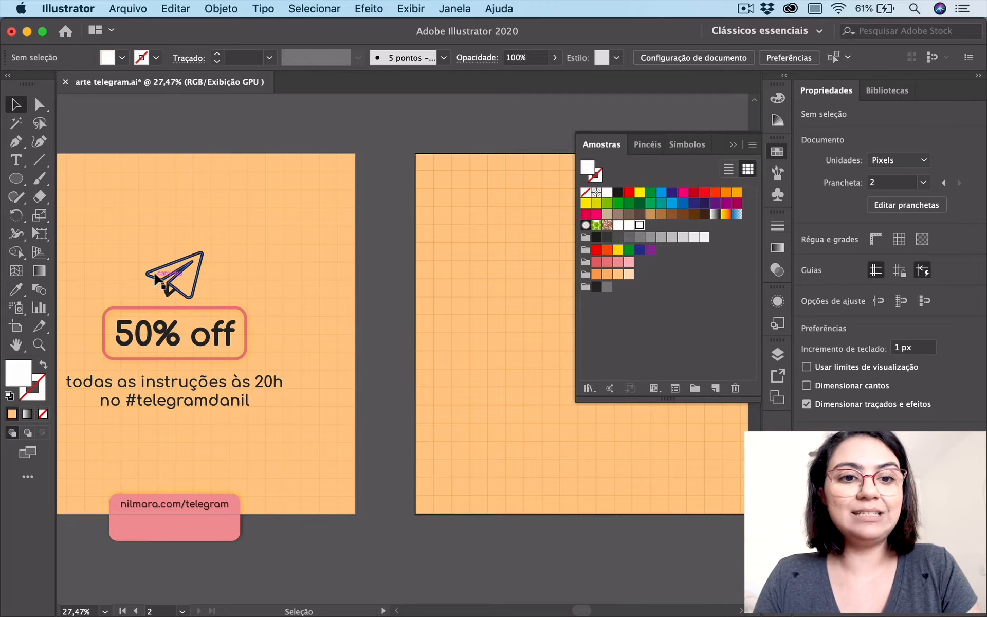
left_click_drag(514, 288, 267, 283)
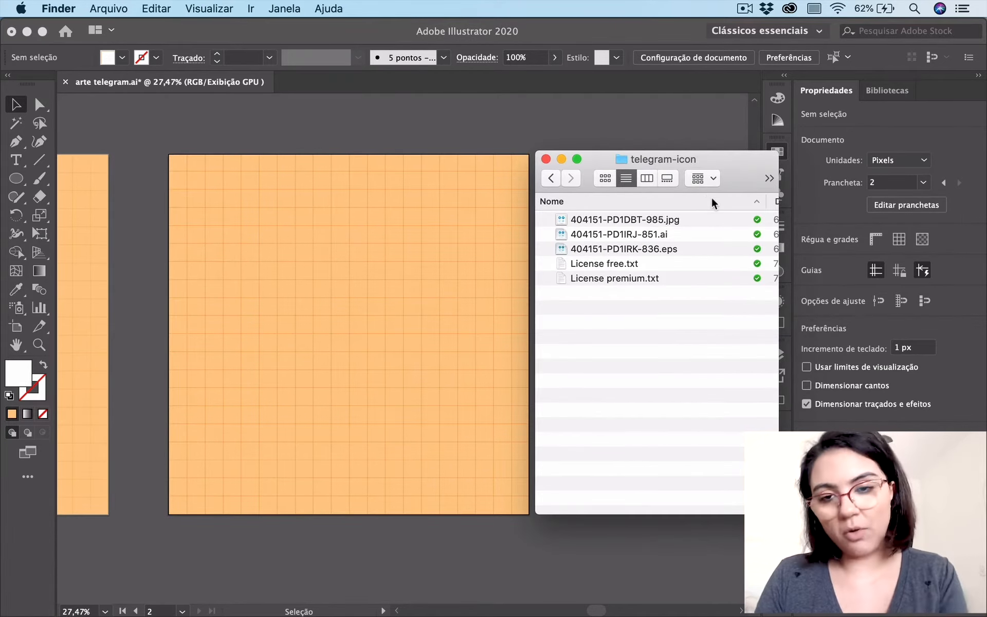
left_click(626, 221)
key("space")
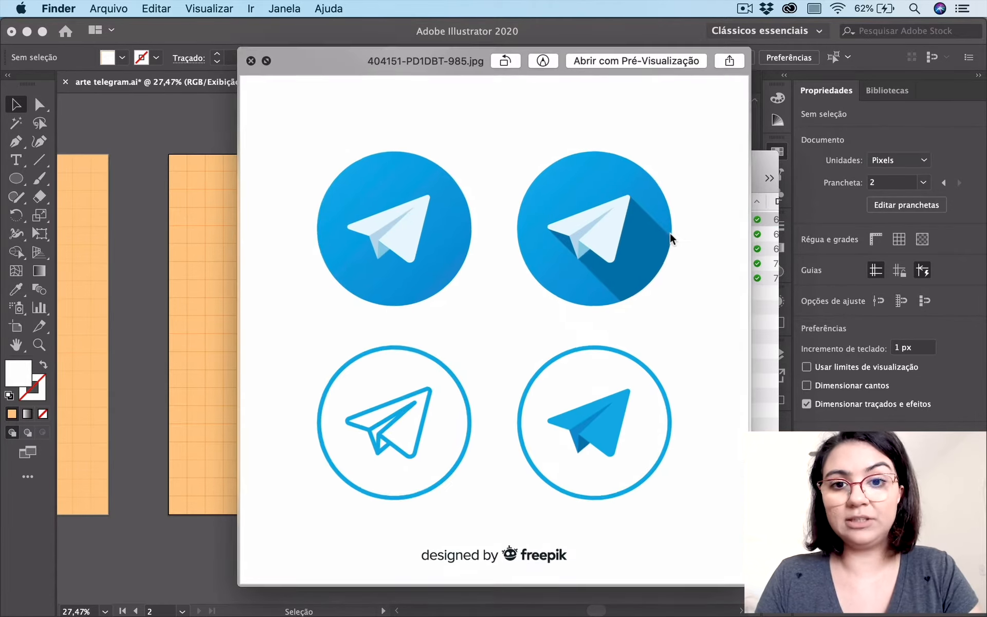
key("space")
- Open 404151-PD1IRJ-851.ai in Illustrator, discarding its embedded colour profile
left_click(665, 235)
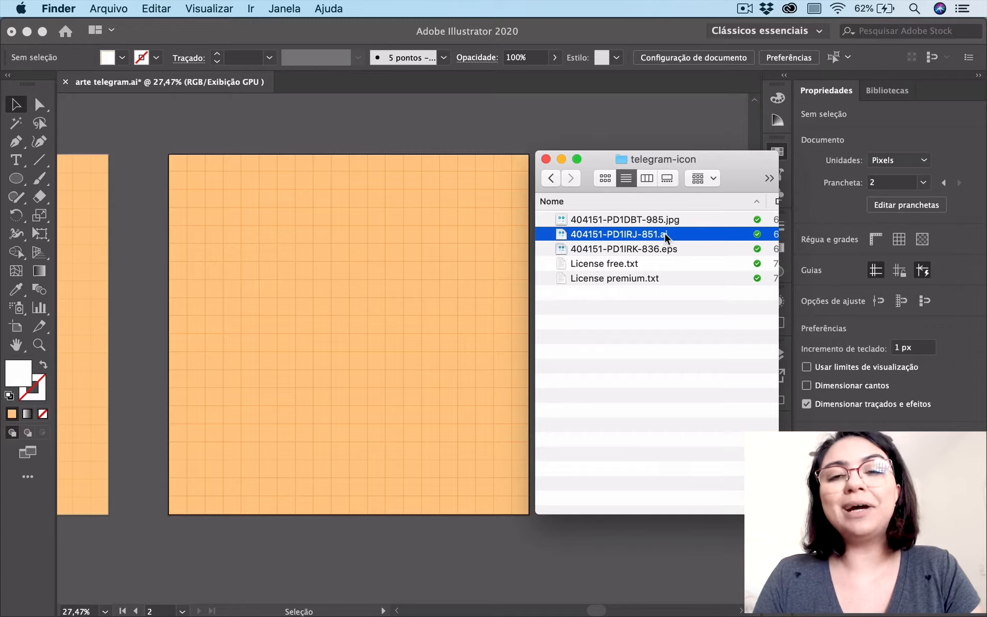
left_click(677, 251)
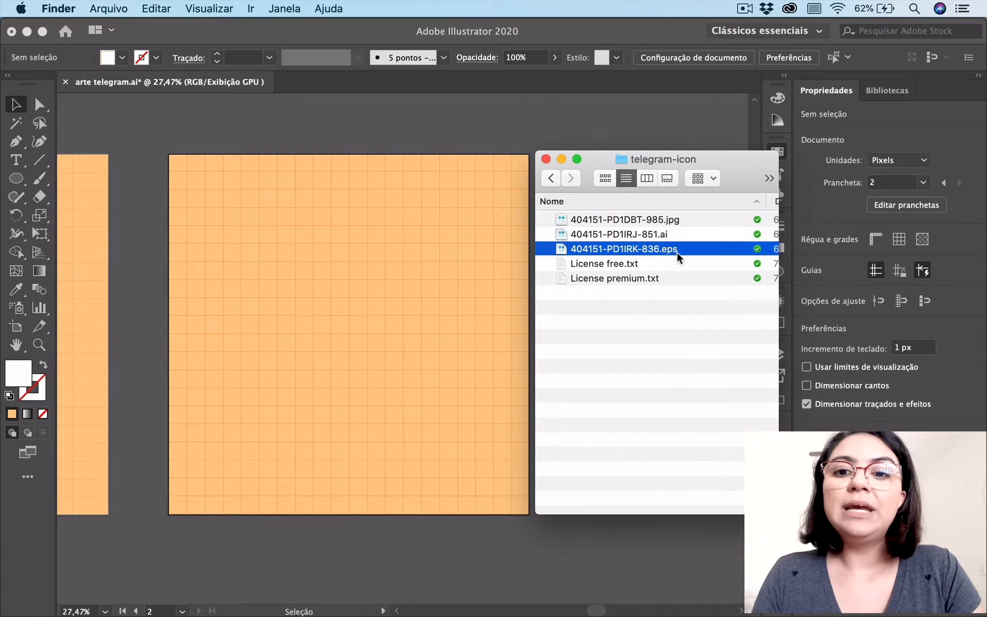
left_click(674, 237)
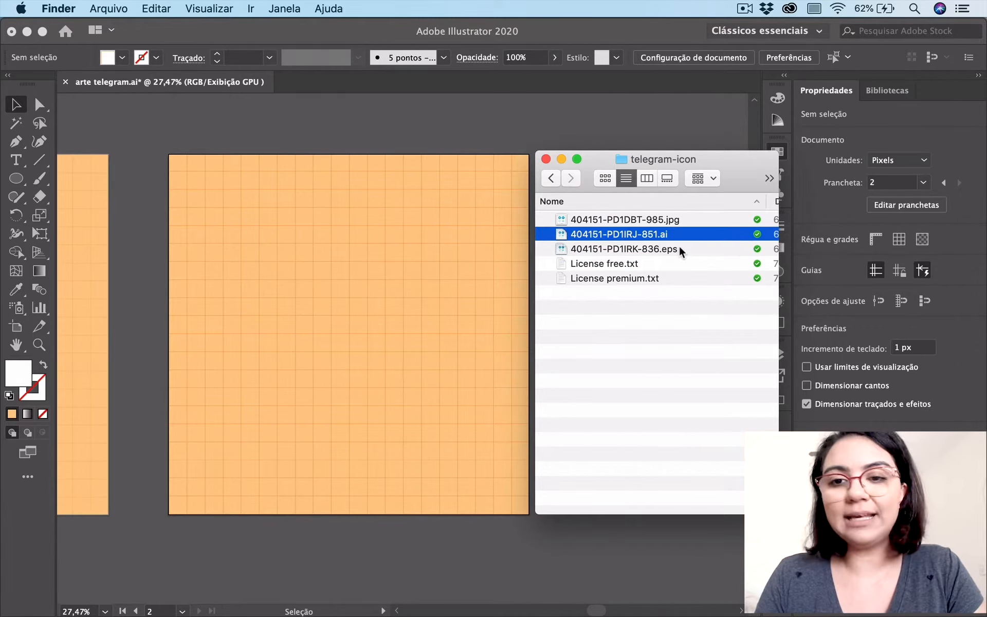
left_click(678, 244)
left_click(677, 238)
left_click(679, 248)
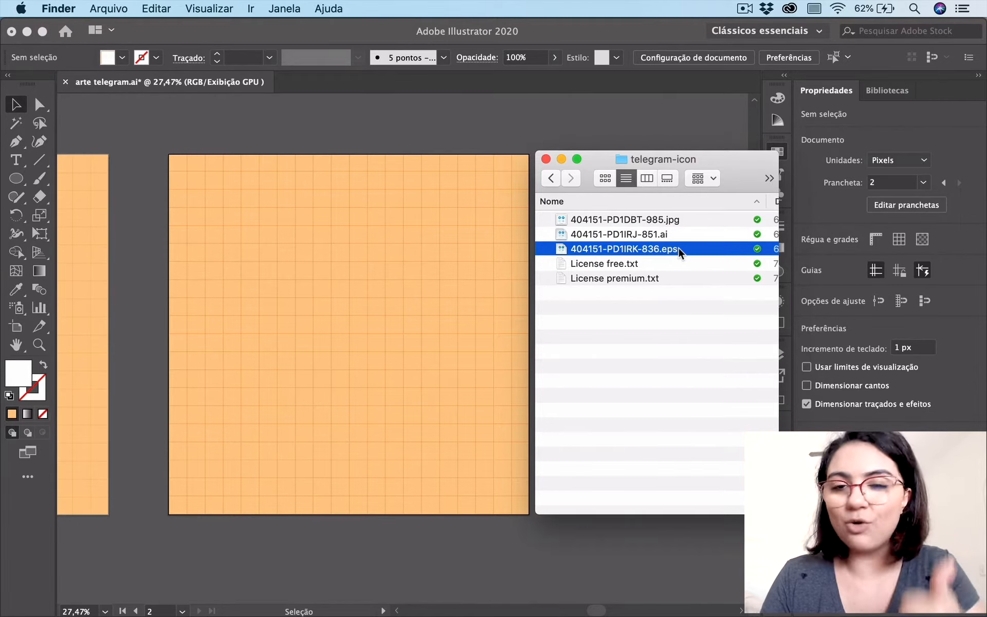
left_click(601, 237)
double_click(608, 234)
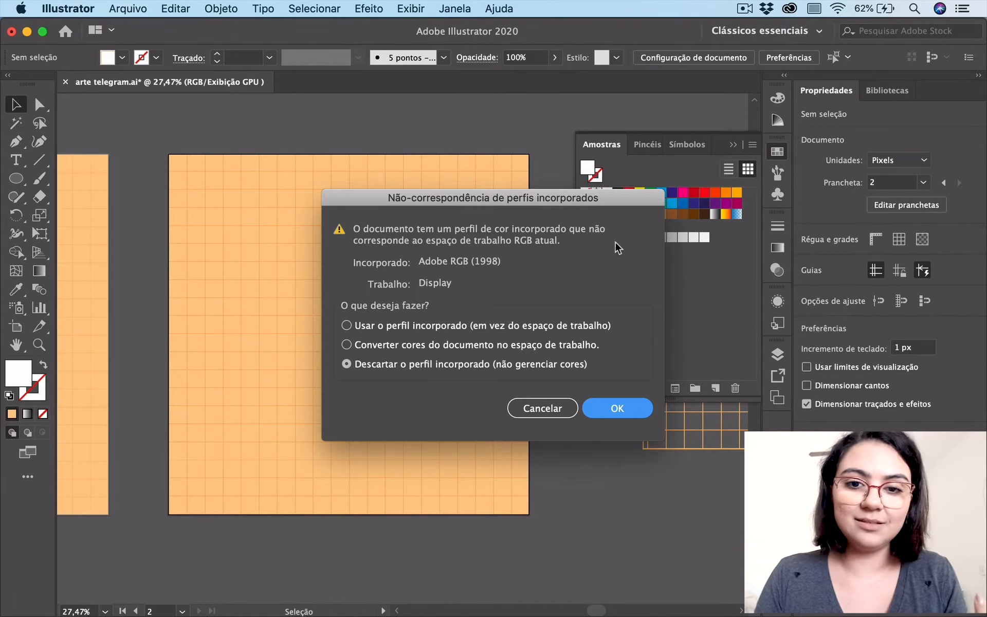
left_click(619, 414)
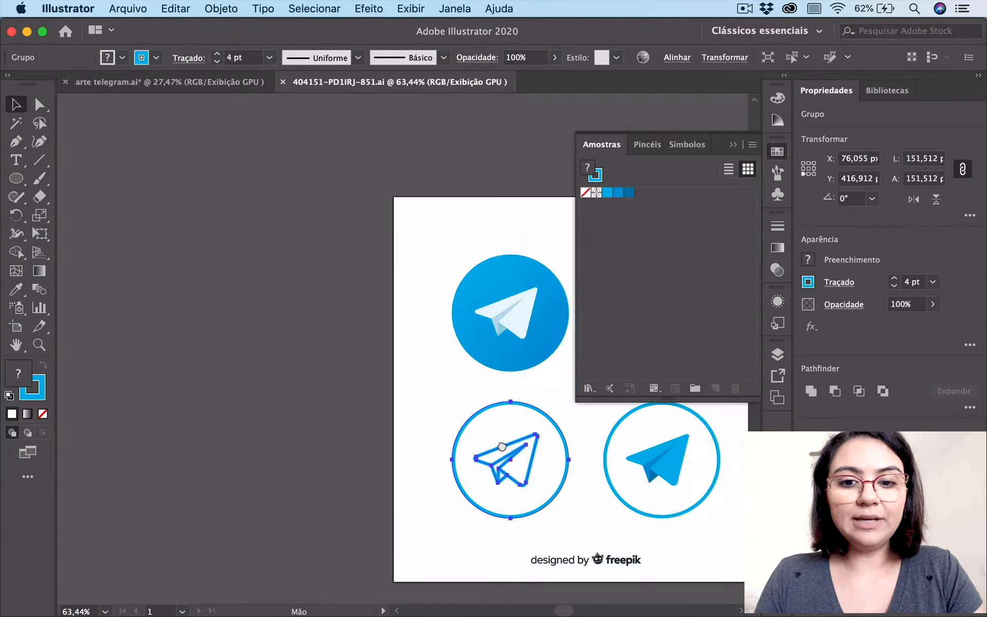
- Ungroup the outlined Telegram icon and select only the paper plane inside its circle
left_click_drag(502, 445, 283, 323)
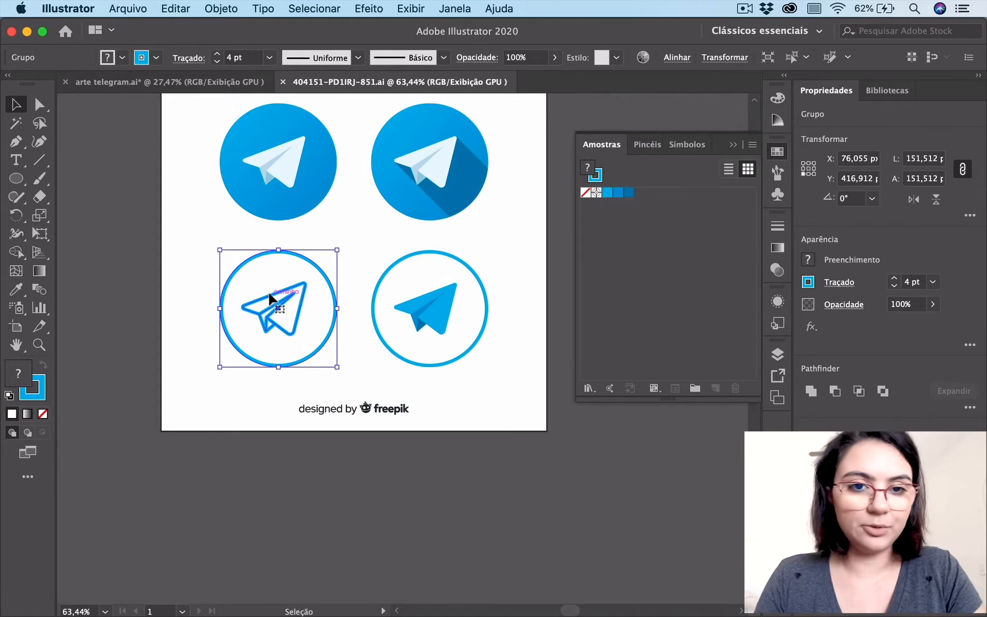
right_click(269, 299)
left_click(312, 425)
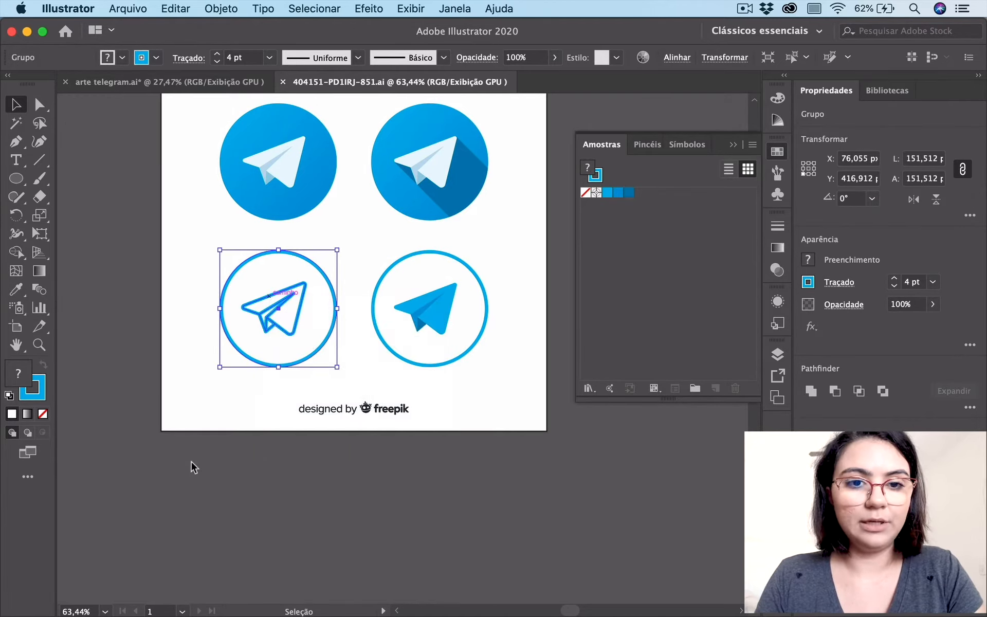
left_click(191, 465)
left_click(264, 324)
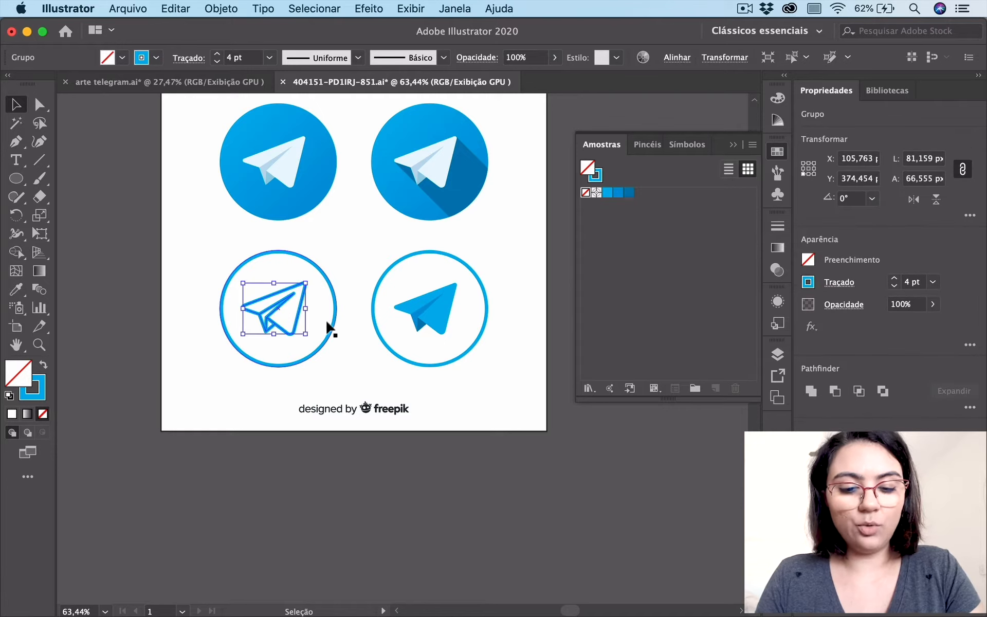
- Copy the outlined paper plane and paste it onto the new artboard in arte telegram.ai
key("a")
key("v")
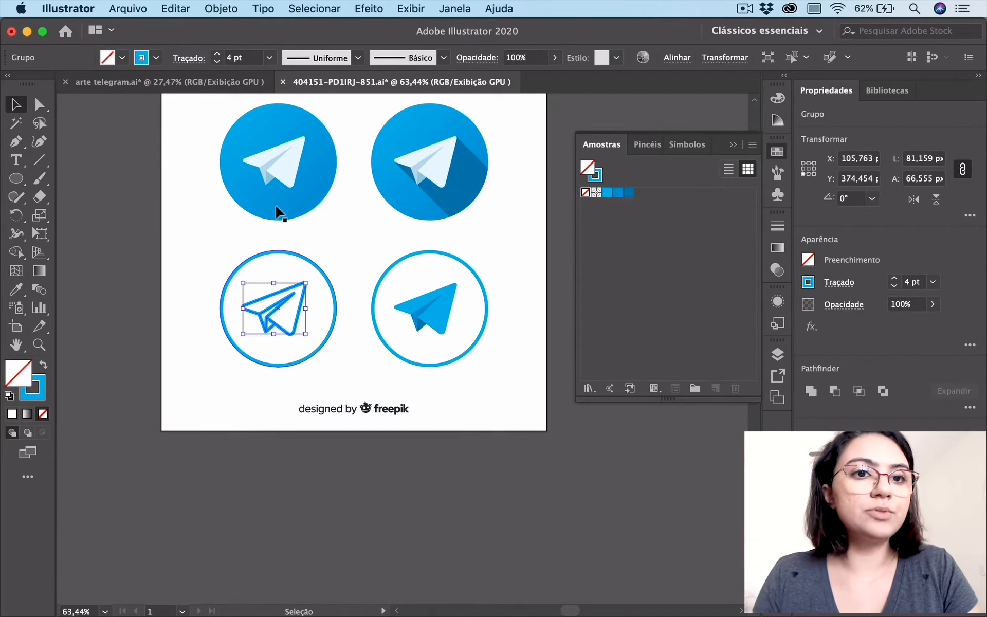
left_click(143, 83)
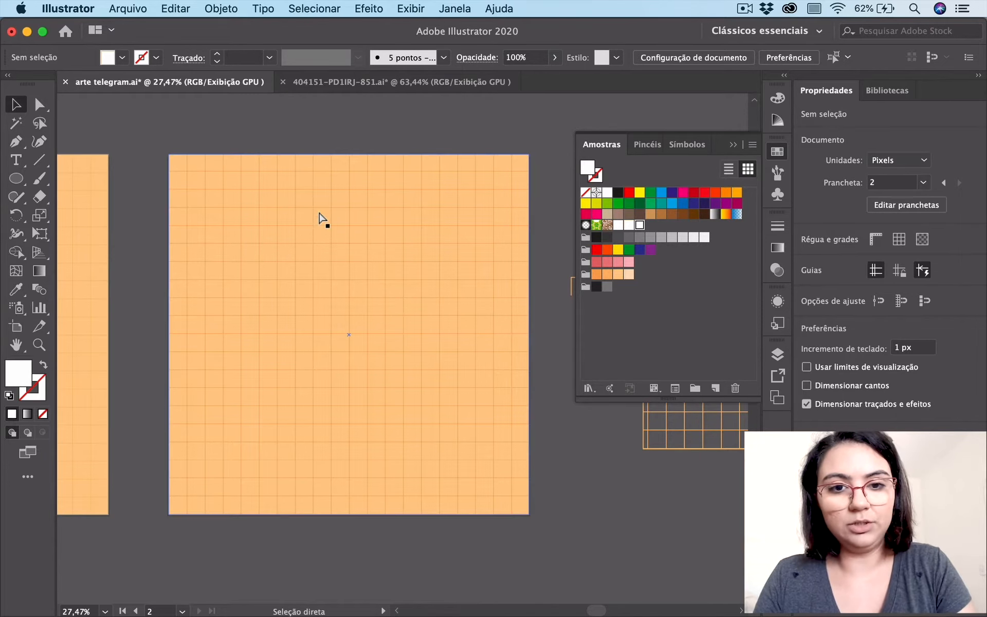
key("super+v")
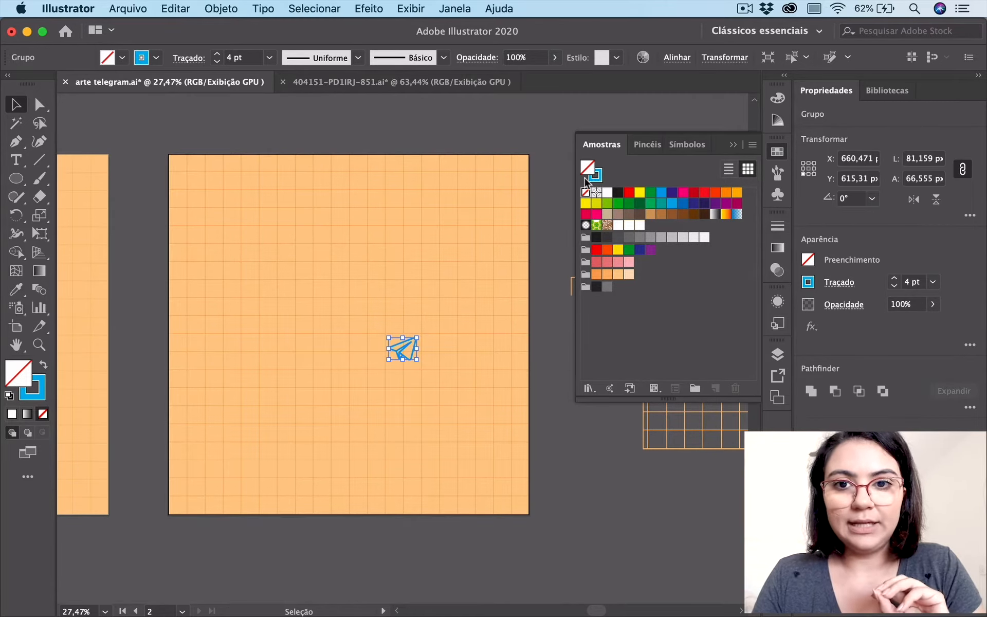
- Recolour the paper plane's stroke with the dark grey R=38 G=38 B=38 swatch and enlarge it in the artboard's upper centre
left_click(597, 287)
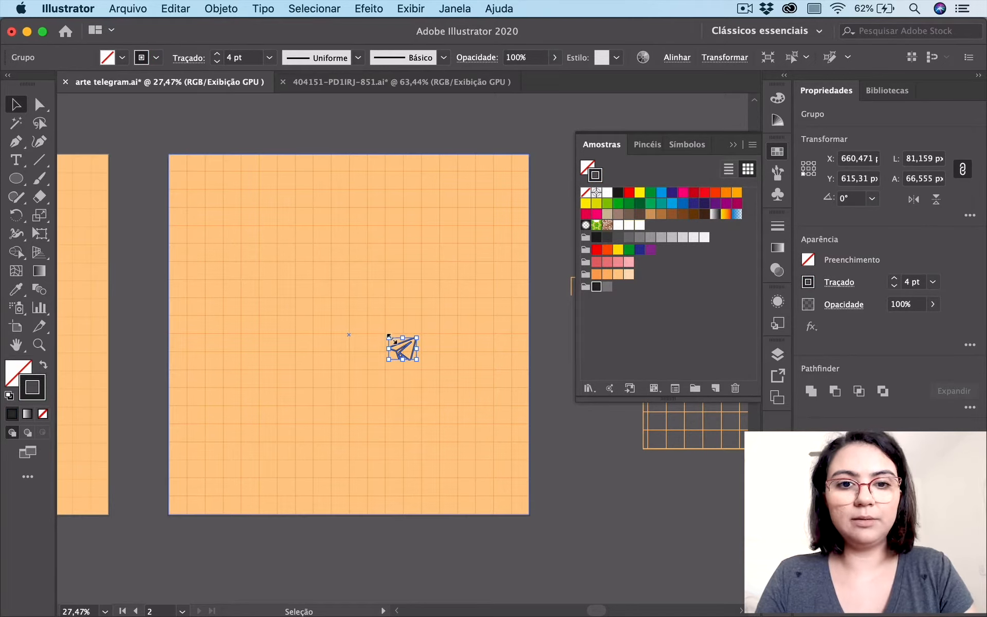
mouse_move(388, 337)
left_mouse_down()
mouse_move(322, 289)
mouse_move(351, 307)
left_mouse_up()
left_click_drag(405, 363, 352, 308)
left_click(559, 441)
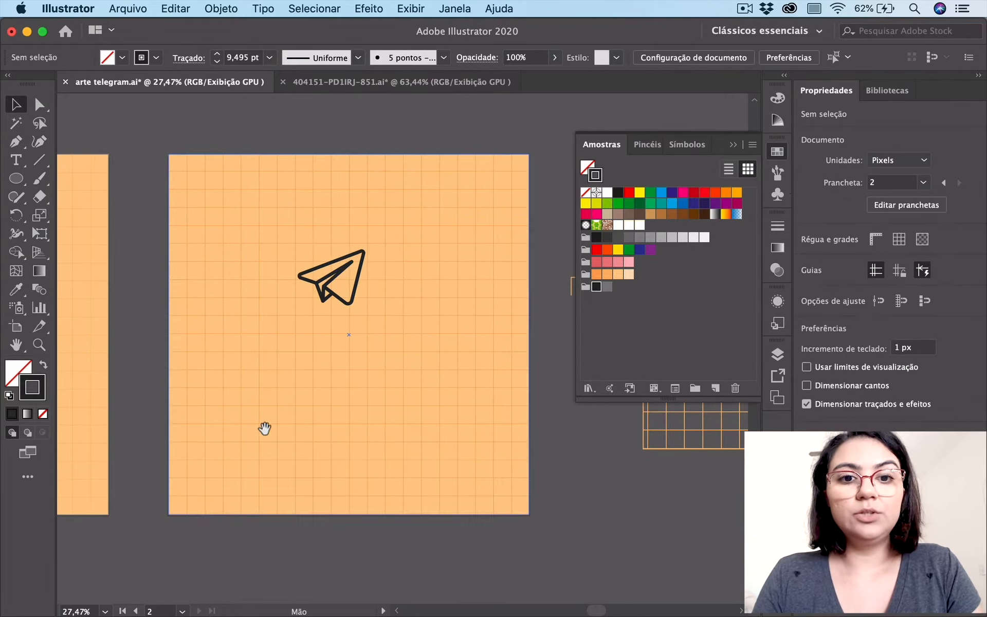
- Add the text "50% off" below the paper plane and enlarge it to about 151 pt
left_click_drag(265, 430, 621, 470)
left_click_drag(533, 419, 384, 375)
left_click_drag(510, 406, 425, 426)
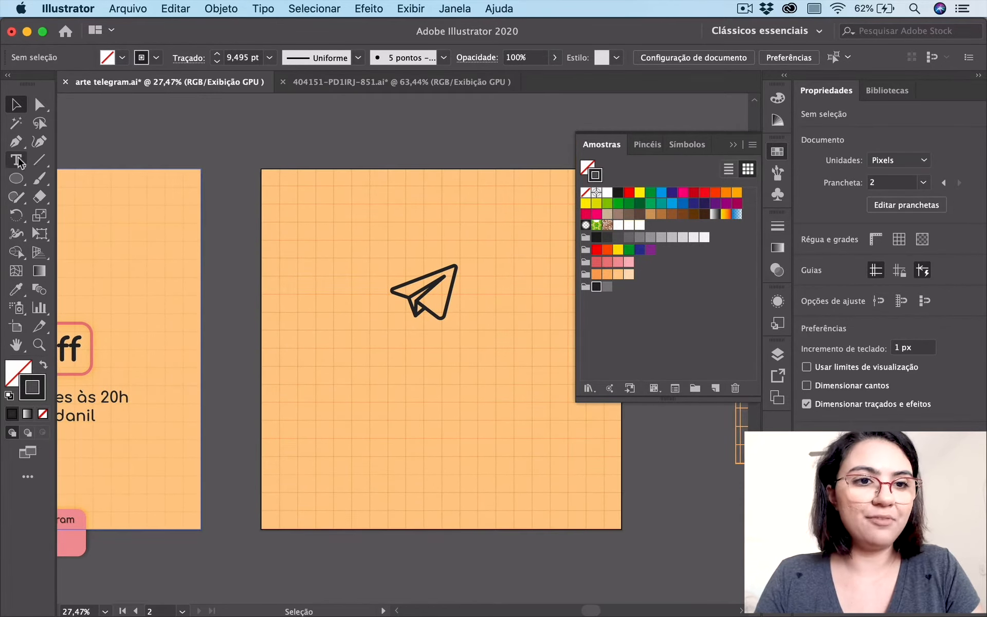
left_click(17, 162)
left_click(369, 383)
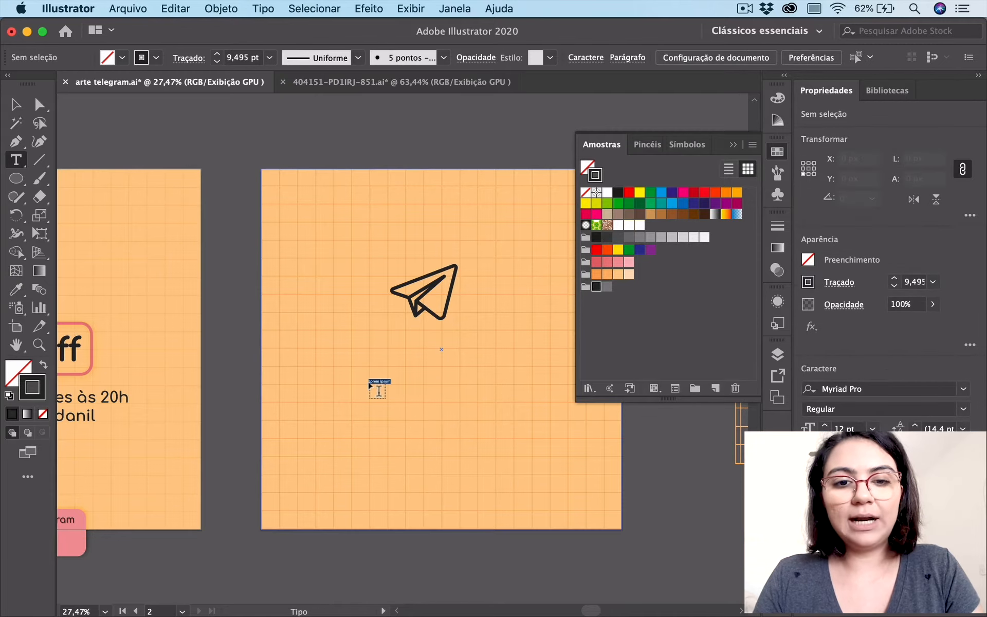
type("2")
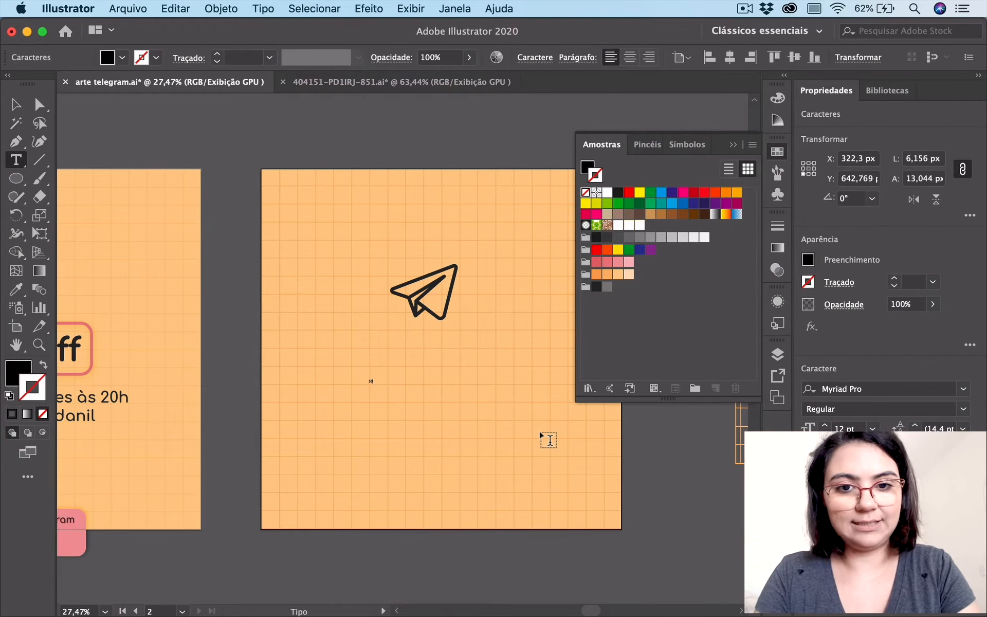
left_click(16, 104)
left_click_drag(382, 387, 511, 452)
- Set the "50% off" text in Comfortaa Bold and move it directly beneath the paper plane
left_click(849, 389)
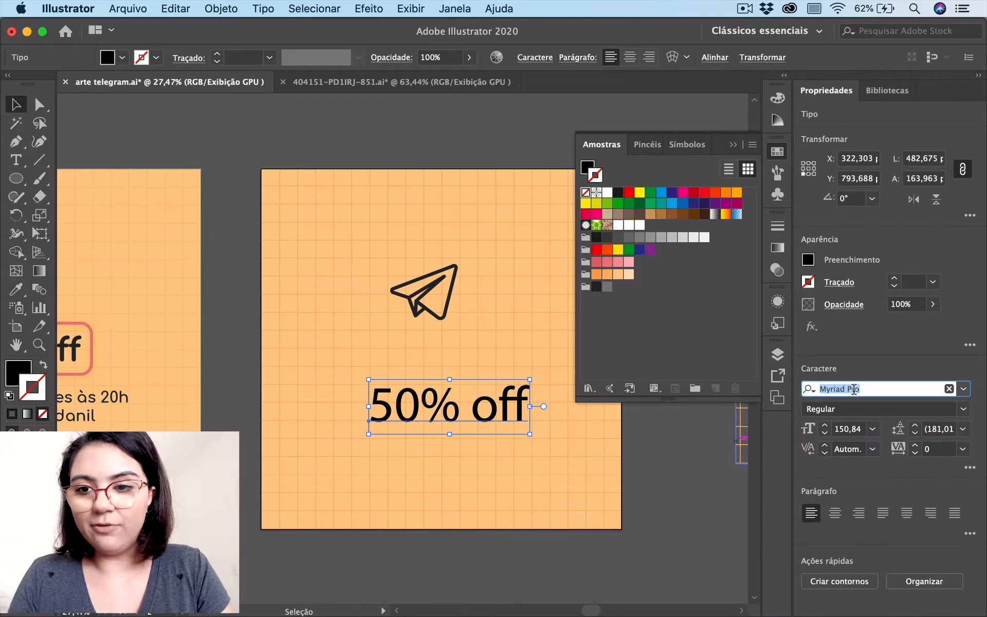
type("comfort")
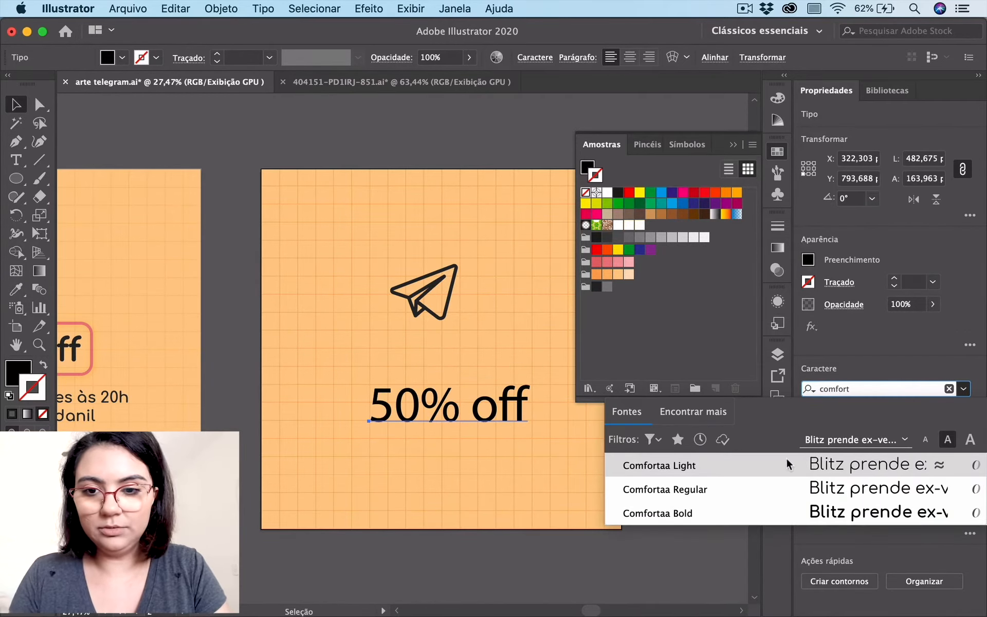
left_click(710, 513)
left_click_drag(531, 425, 501, 383)
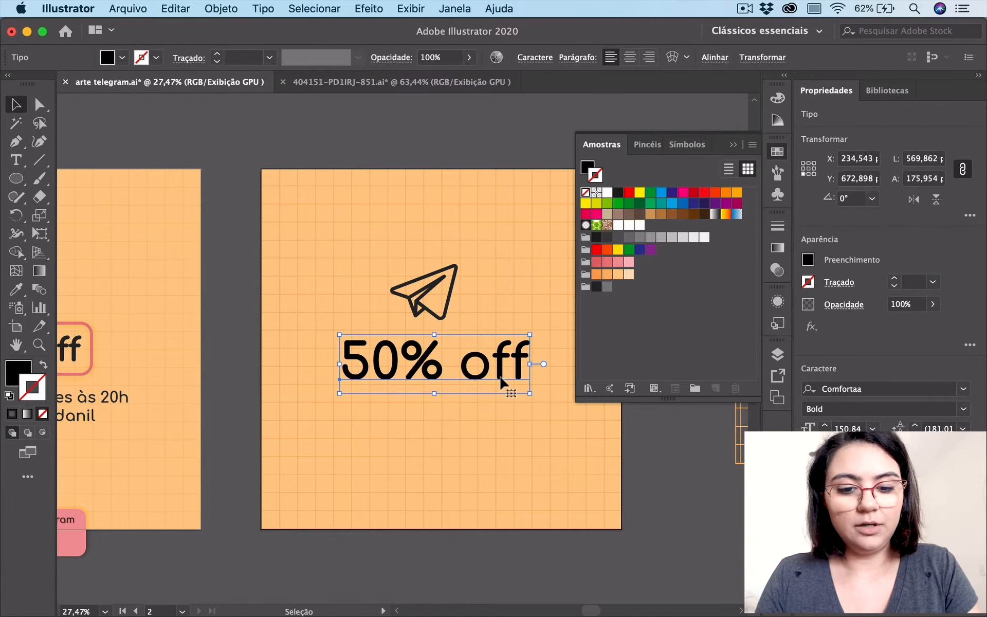
- Apply the dark grey R=38 G=38 B=38 swatch to the fill and stroke of the "50% off" text
left_click(586, 164)
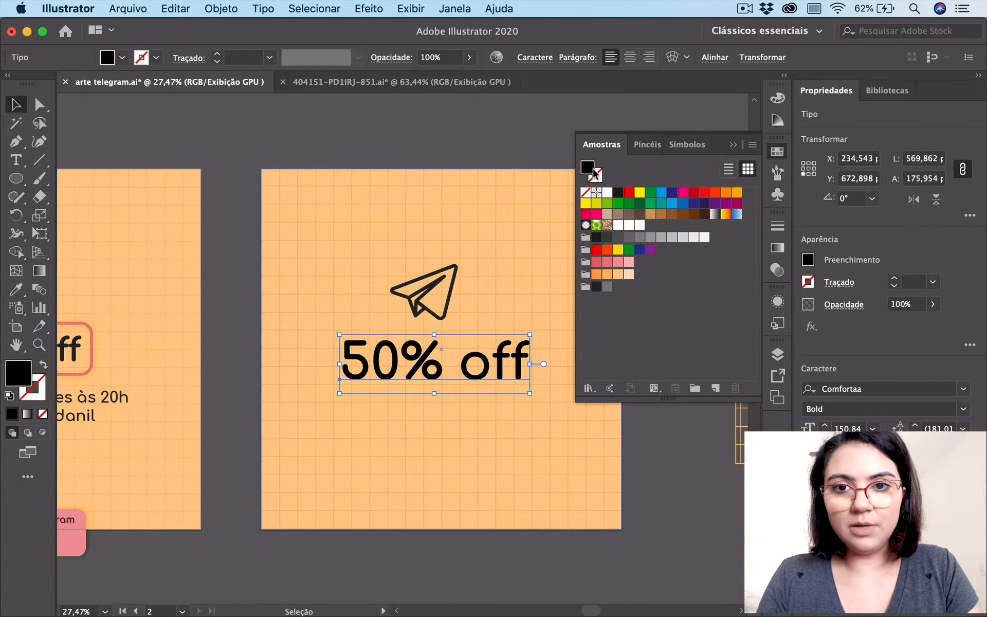
left_click(596, 288)
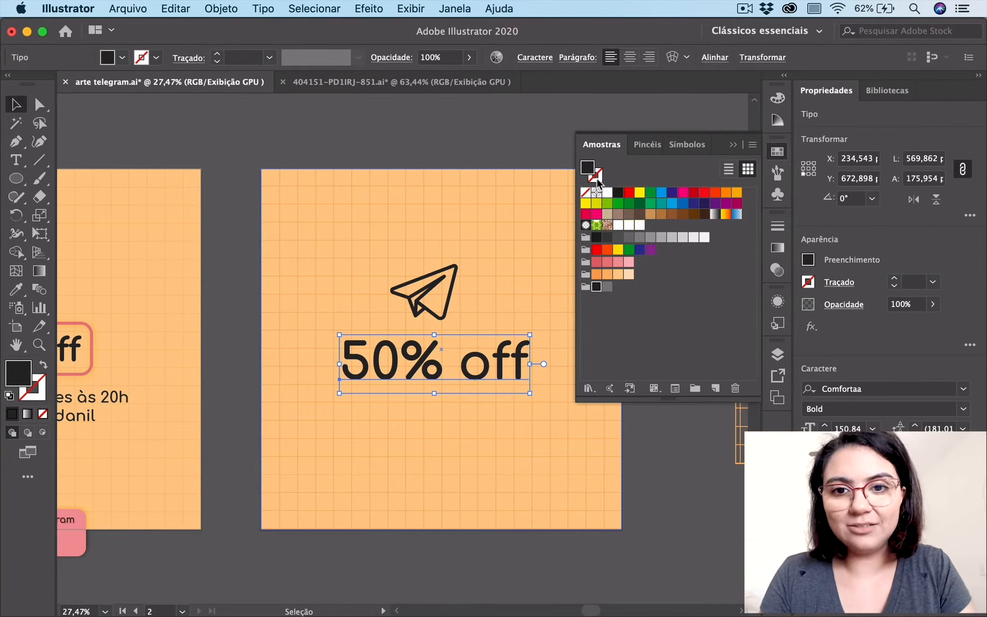
left_click(598, 181)
left_click(597, 287)
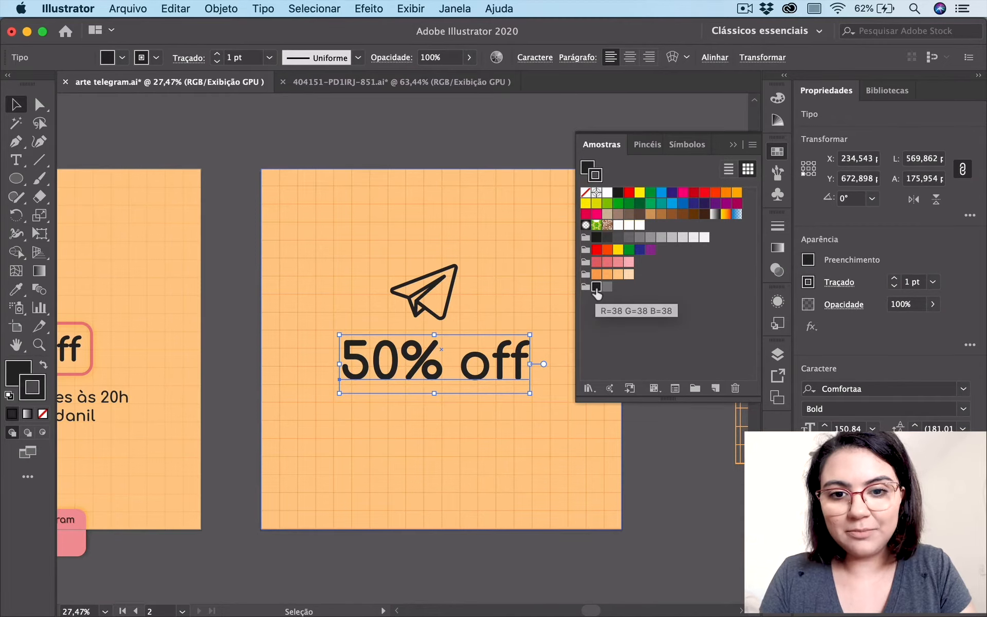
- Set the "50% off" text's stroke weight to 2 pt and scale the text down to about 492 px wide
left_click(217, 54)
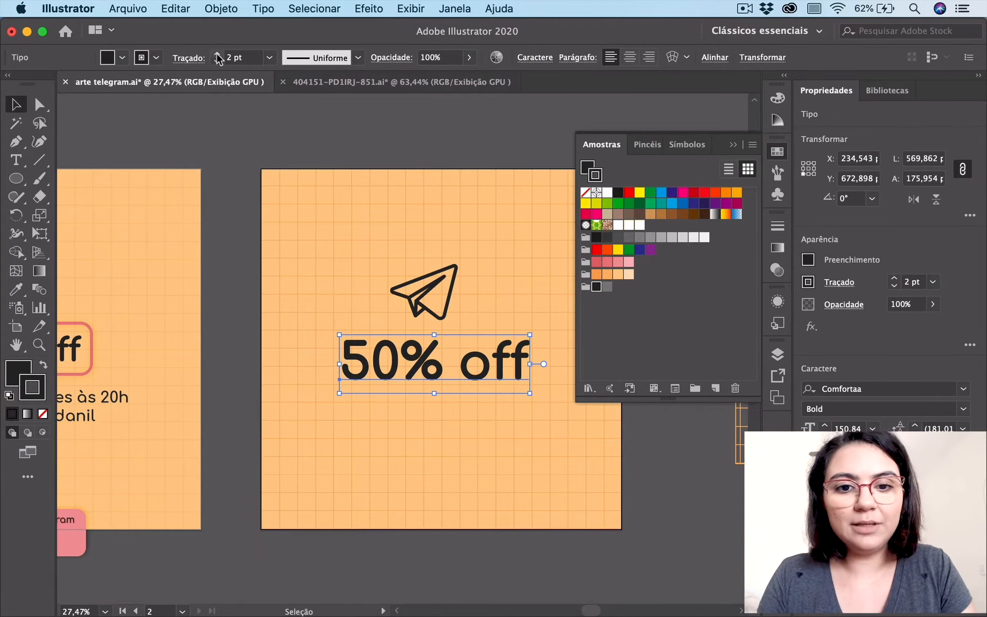
left_click(217, 53)
left_click(217, 53)
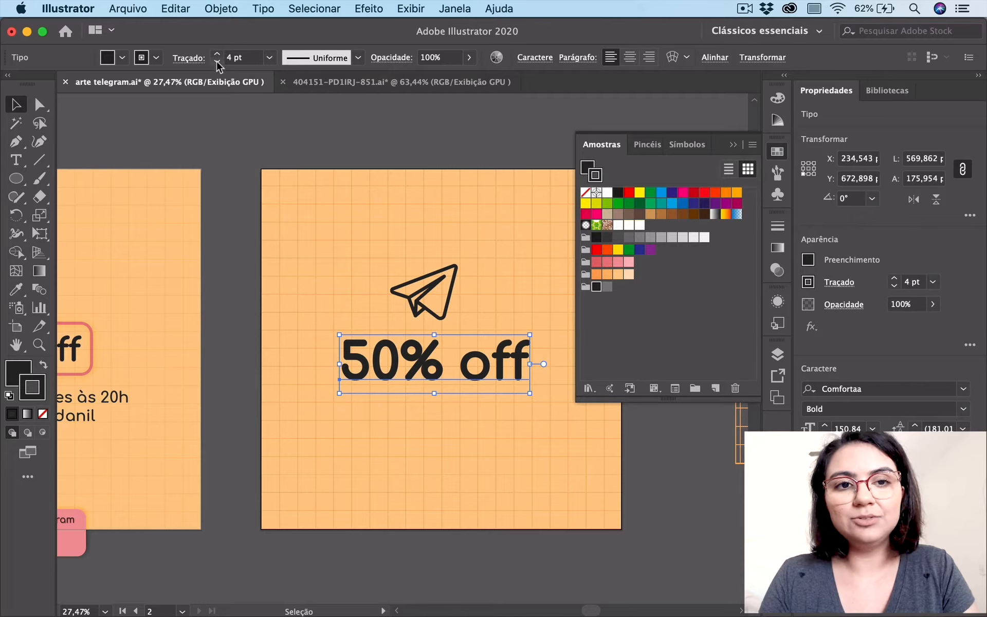
left_click(217, 61)
left_click(217, 61)
mouse_move(532, 332)
left_mouse_down()
mouse_move(563, 336)
mouse_move(517, 339)
mouse_move(487, 363)
left_mouse_up()
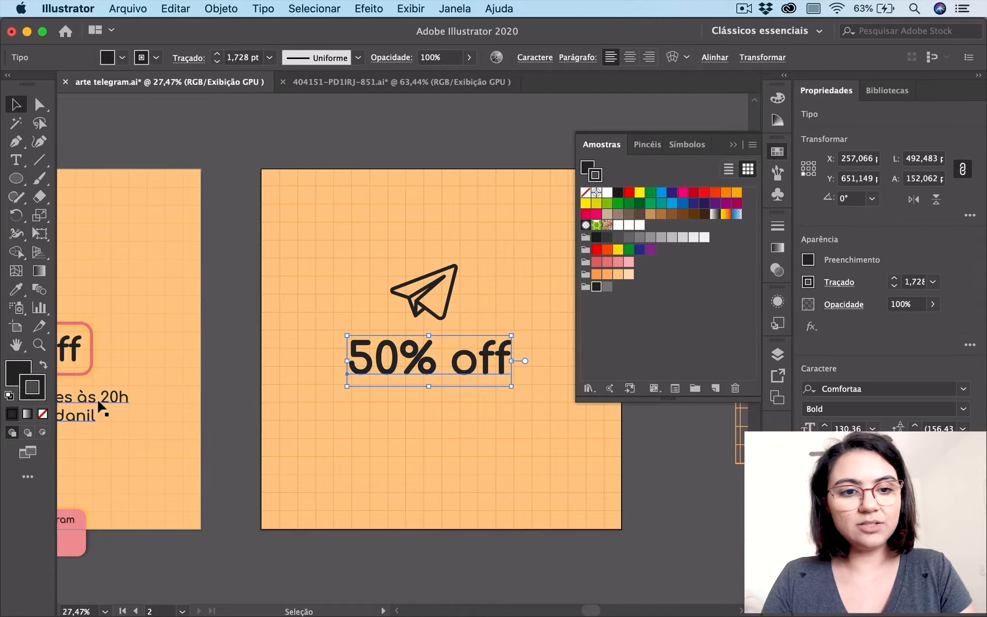
- Add the text "todas as instruções às 20h no #telegramdanil" below "50% off" on the new artboard
left_click(125, 425)
left_click_drag(123, 420, 369, 454)
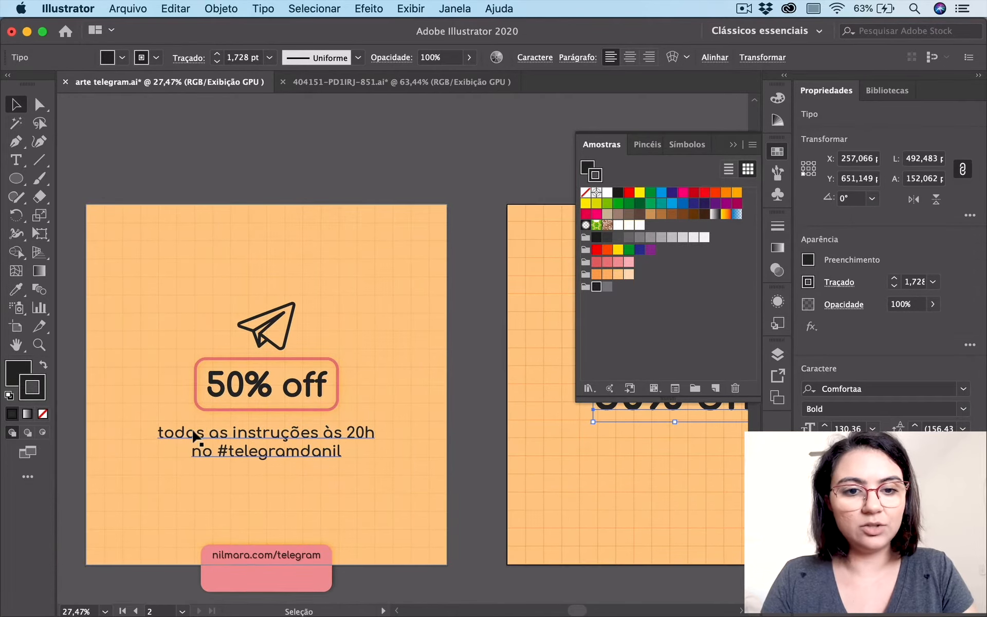
left_click_drag(495, 462, 152, 420)
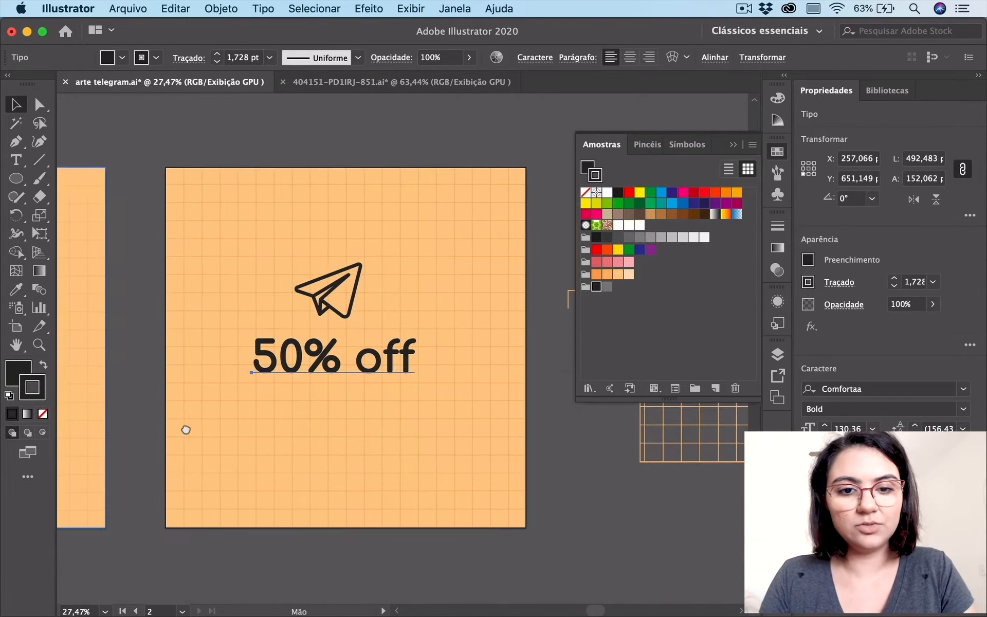
left_click(603, 493)
key("t")
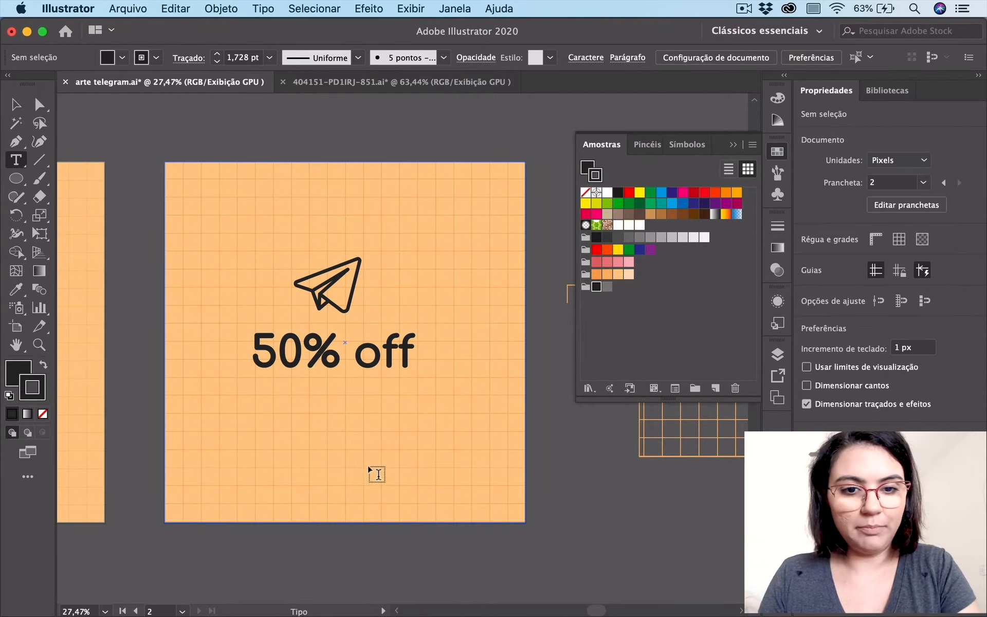
left_click(206, 425)
type("todas as instr")
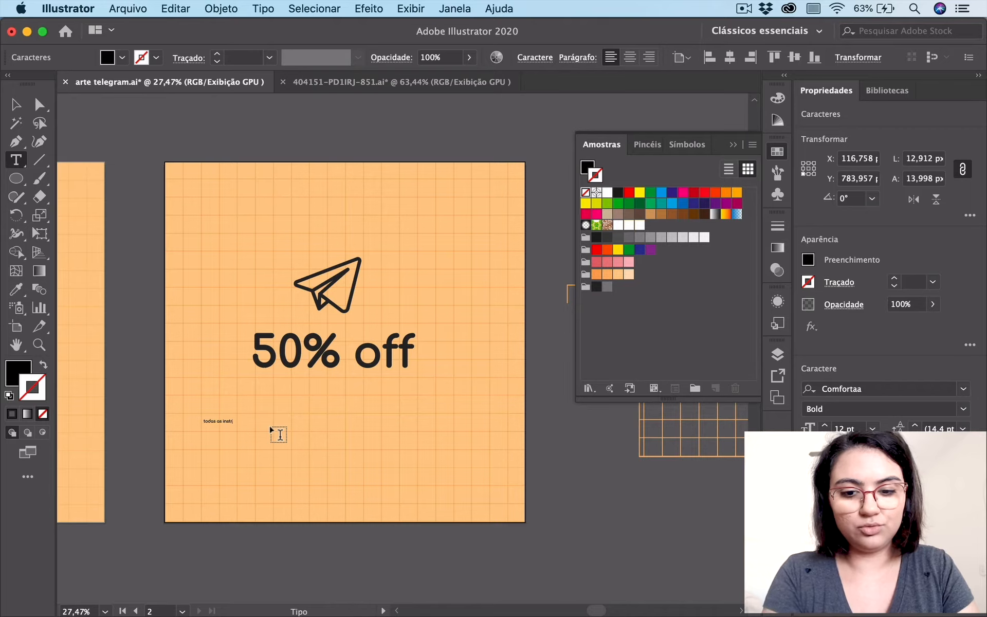
type("uç~ões às 20h")
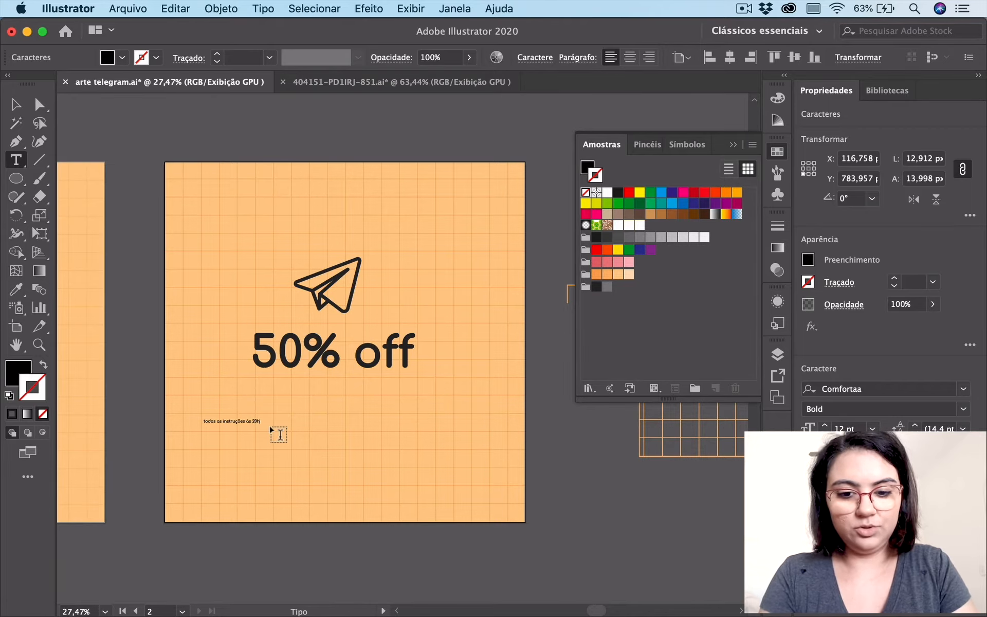
type(" no telegram")
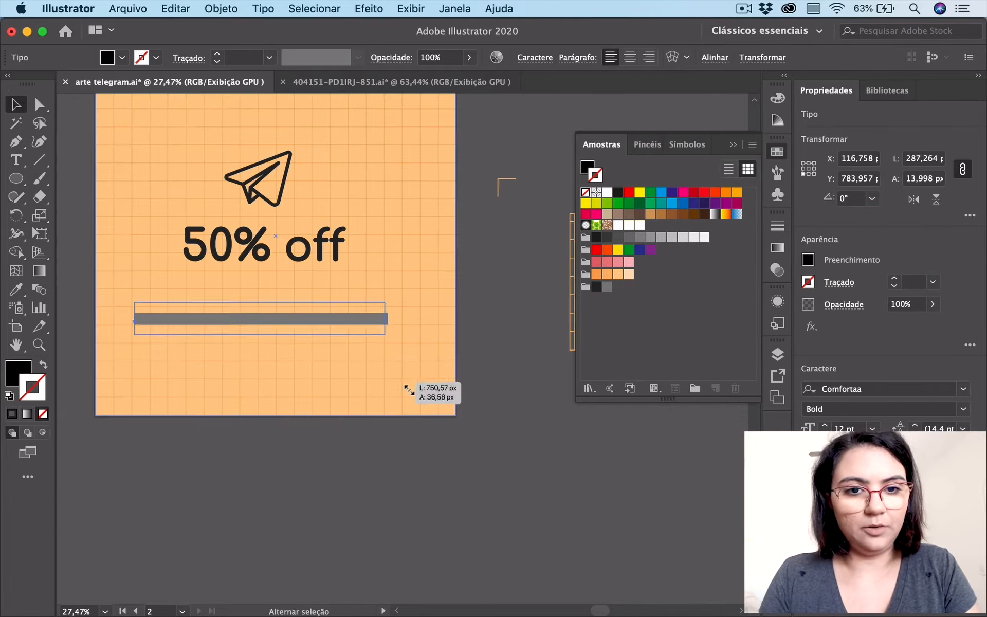
- Scale the instruction text to about 887 px wide and break it into two lines before "no #telegramdanil"
left_click_drag(406, 383, 432, 391)
scroll(360, 352, "left", 2)
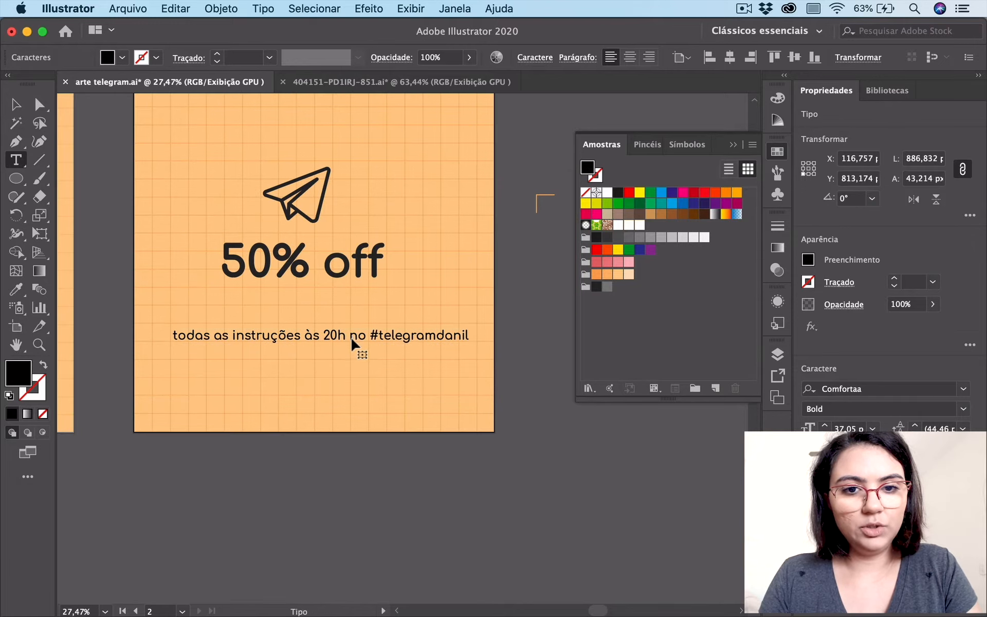
left_click(351, 338)
key("Return")
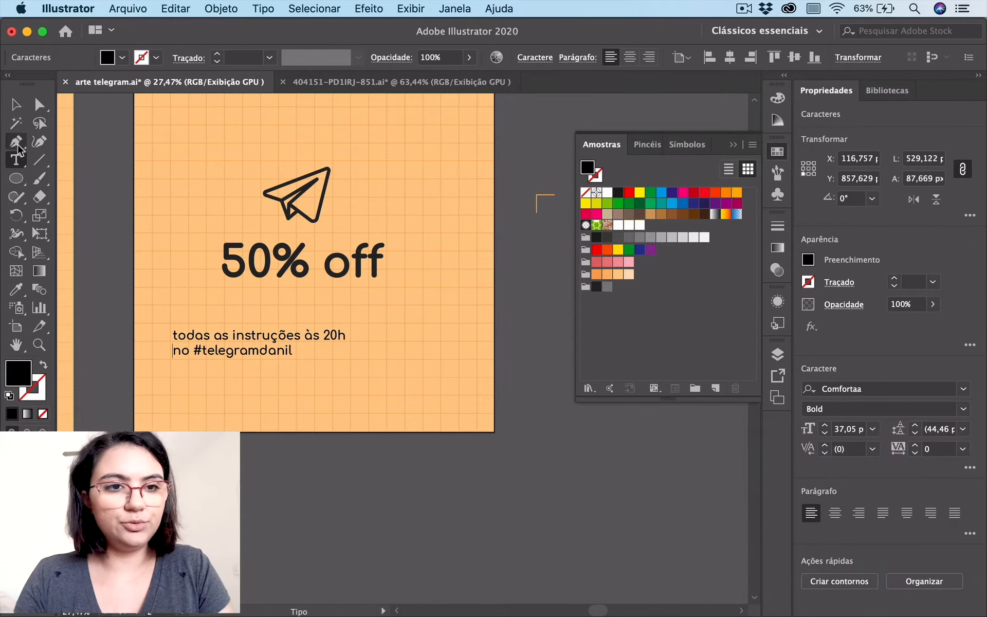
- Centre-align the two-line instruction text and move it beneath "50% off"
key("Escape")
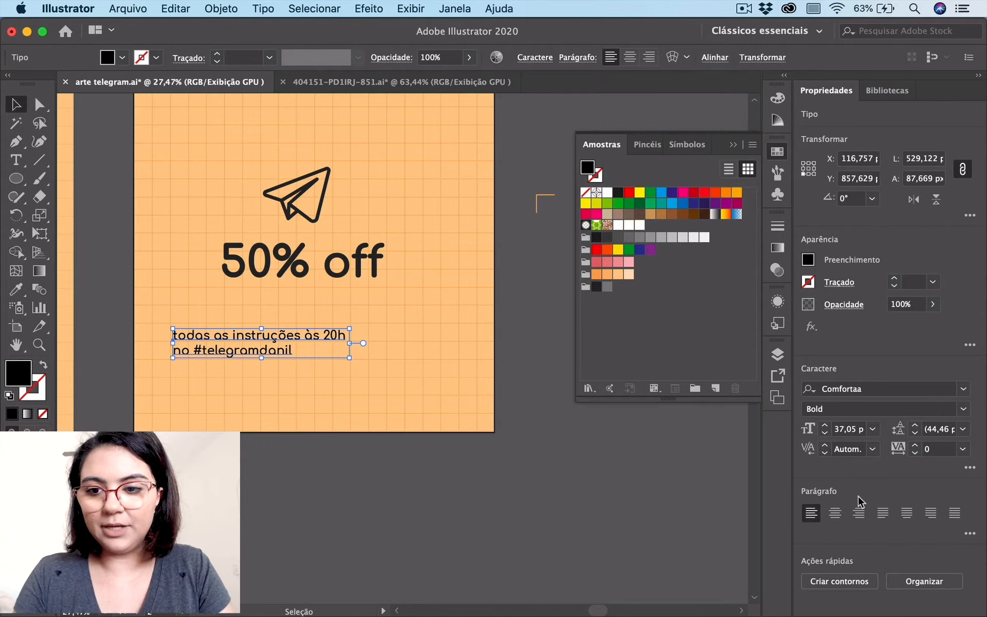
left_click(835, 513)
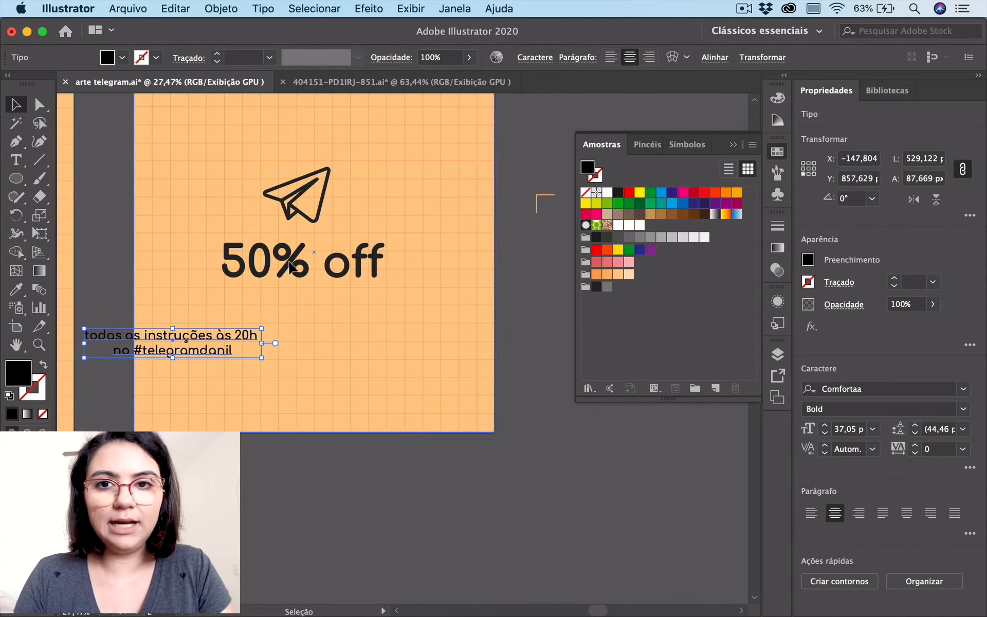
left_click_drag(212, 338, 342, 331)
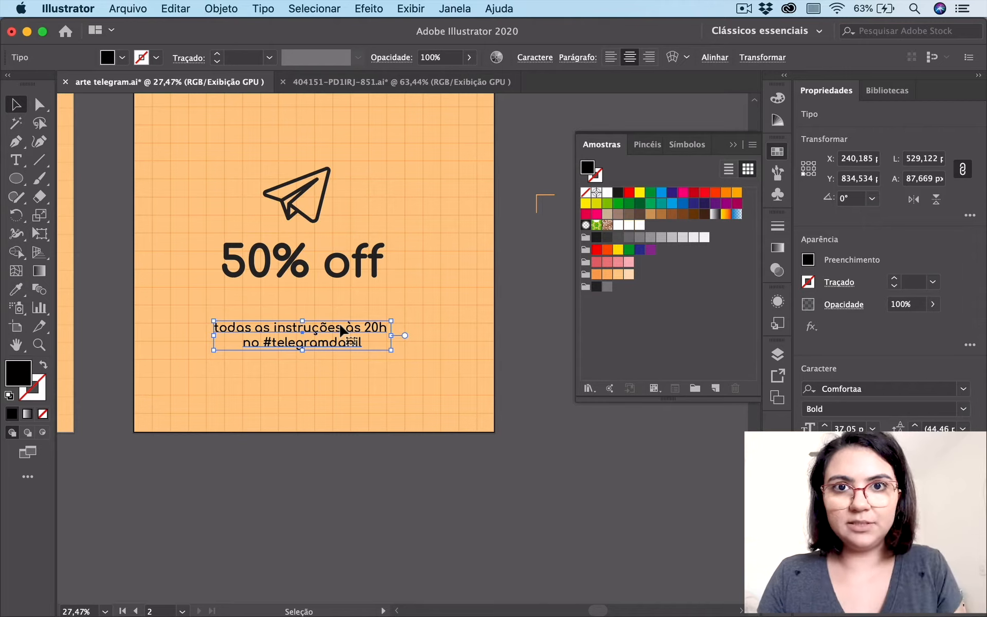
- Enlarge the instruction text to about 707 px wide and fill it with the dark grey swatch
left_click_drag(392, 321, 420, 316)
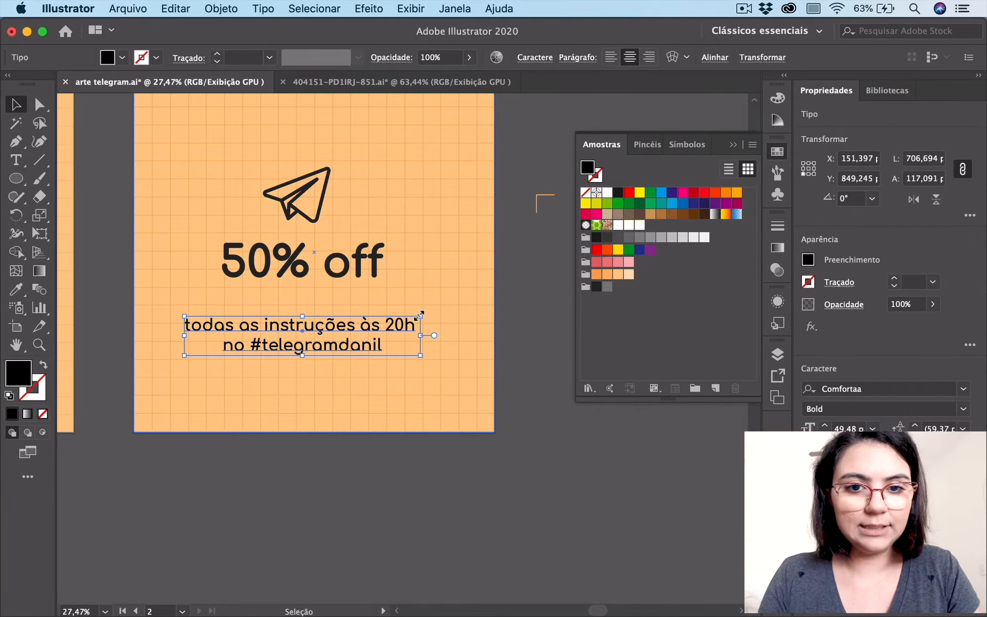
left_click(596, 289)
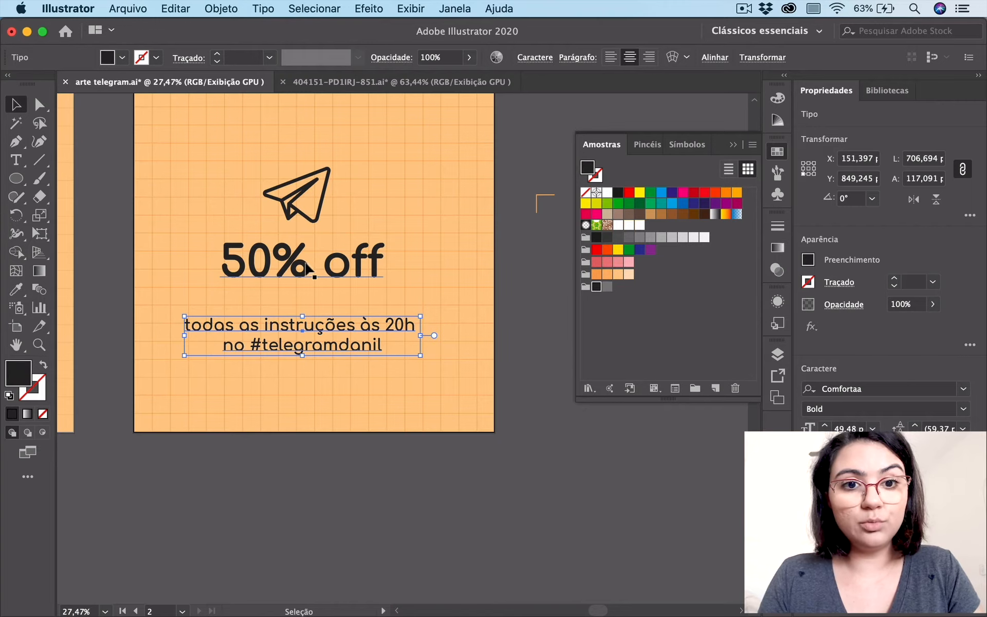
- Scale the paper plane down to about 177 px wide and move the instruction text slightly up towards "50% off"
scroll(324, 216, "up", 2)
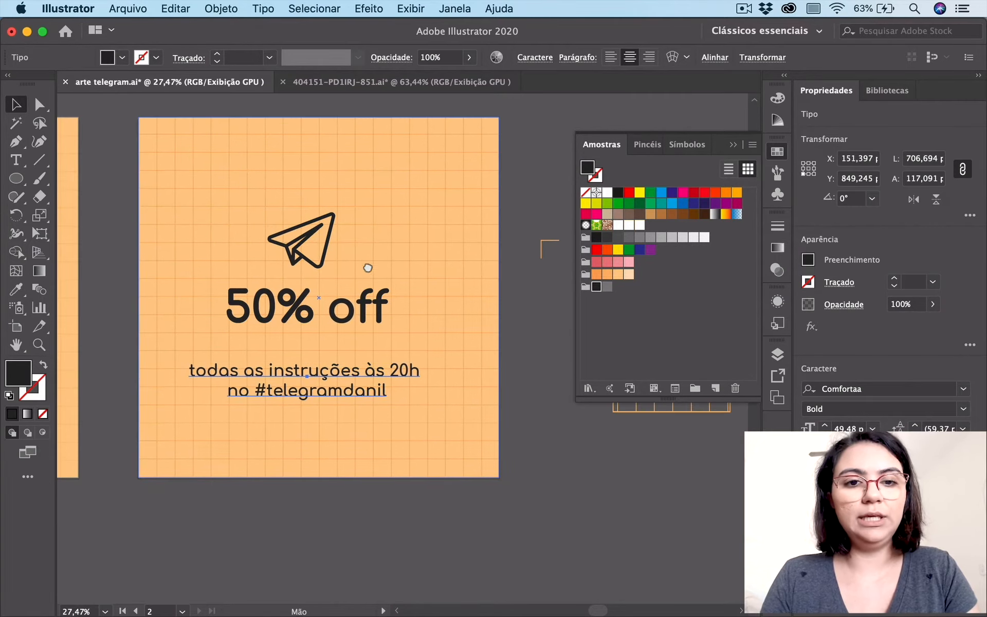
left_click(330, 246)
left_click_drag(339, 205, 331, 211)
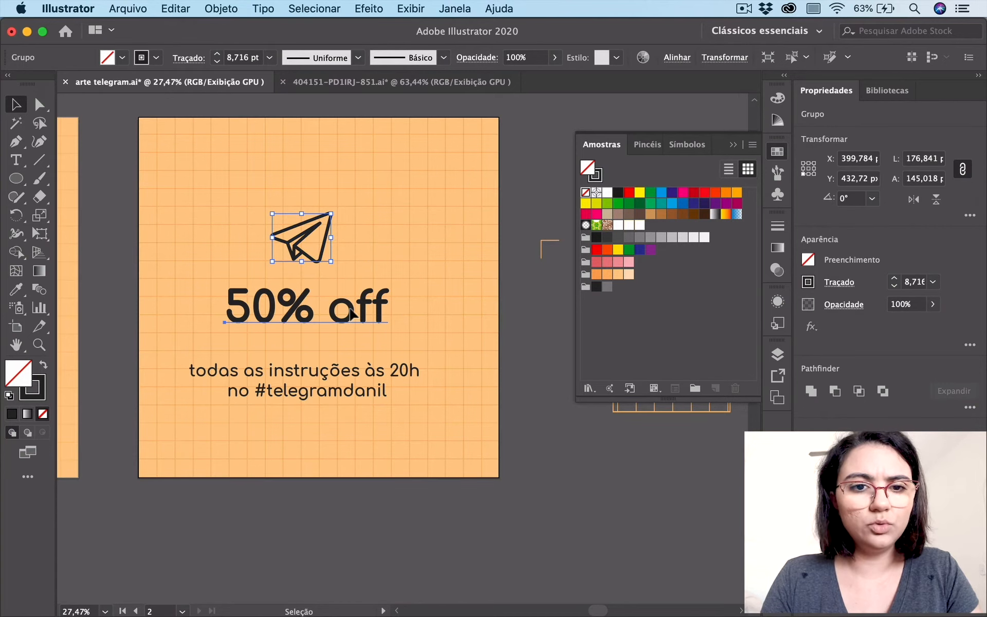
left_click(388, 425)
left_click_drag(365, 433, 405, 423)
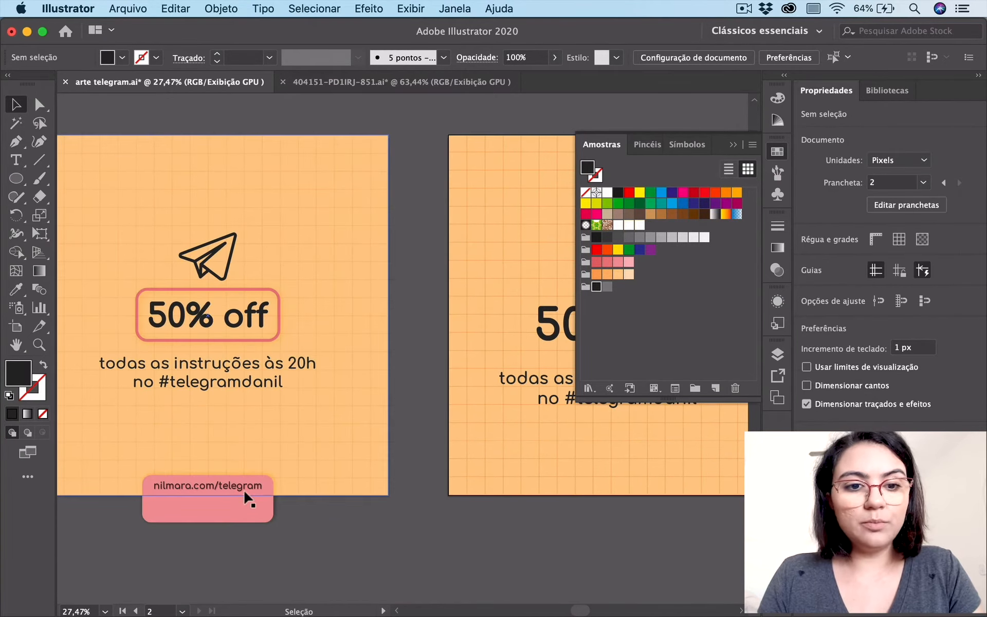
mouse_move(287, 474)
left_mouse_down()
mouse_move(197, 467)
mouse_move(286, 461)
left_mouse_up()
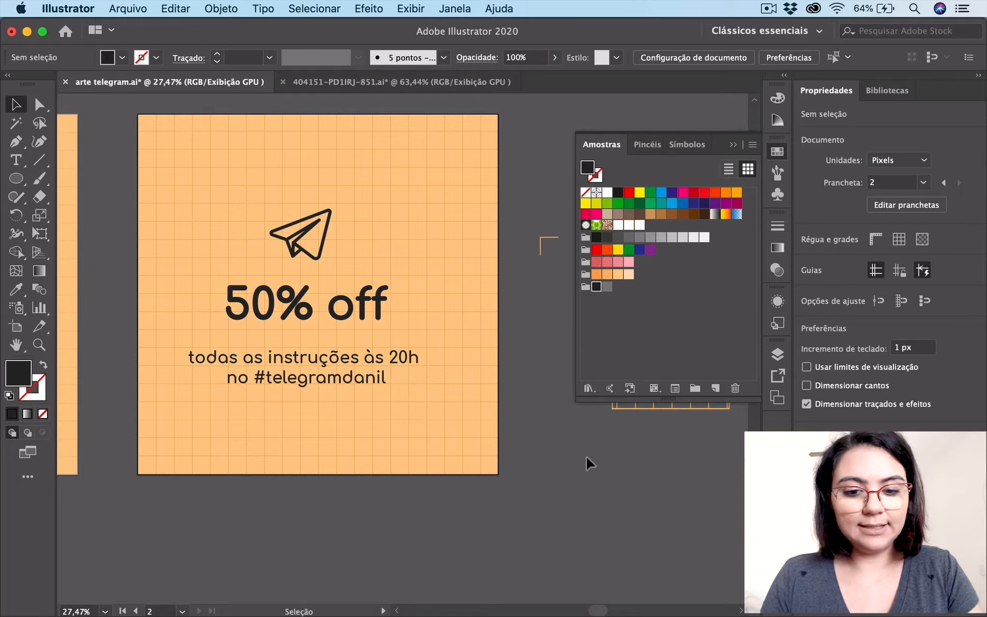
- Duplicate the instruction text below the original and replace the copy's wording with "nilmara.com/telegram"
key("t")
left_click(17, 106)
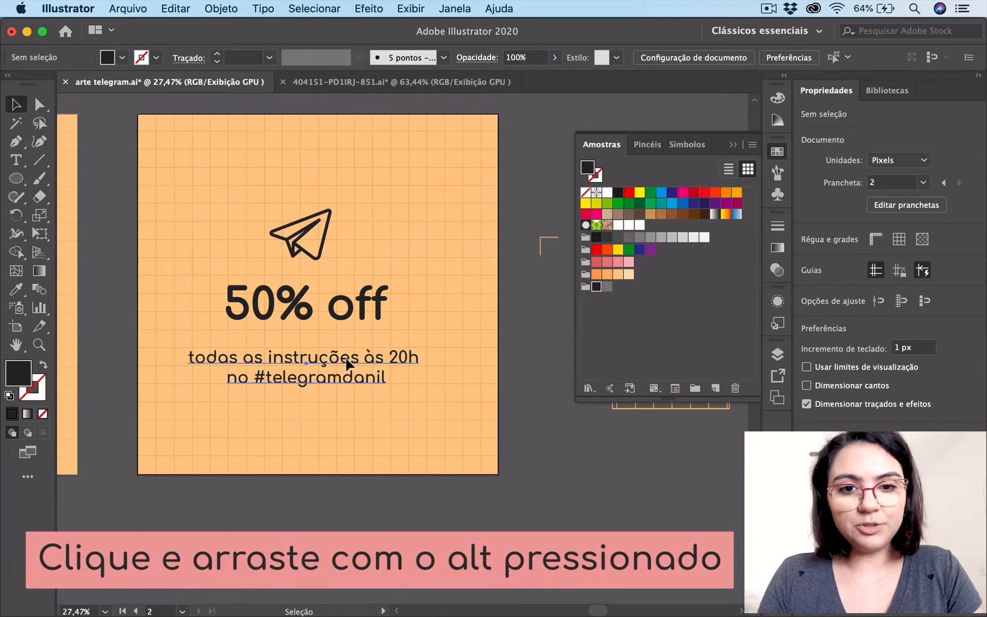
left_click_drag(347, 363, 340, 435)
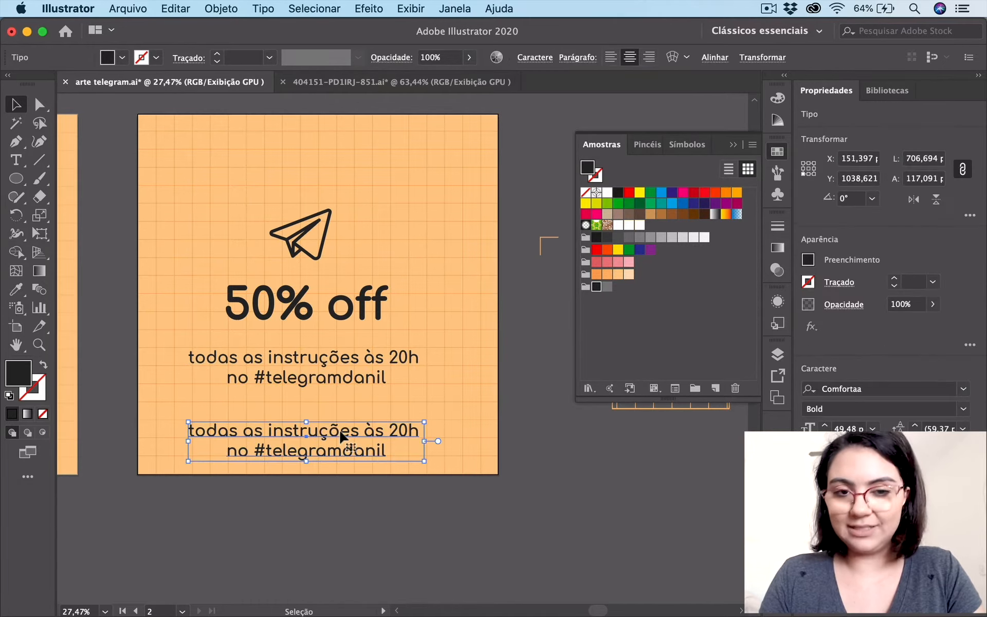
triple_click(340, 436)
key("super+a")
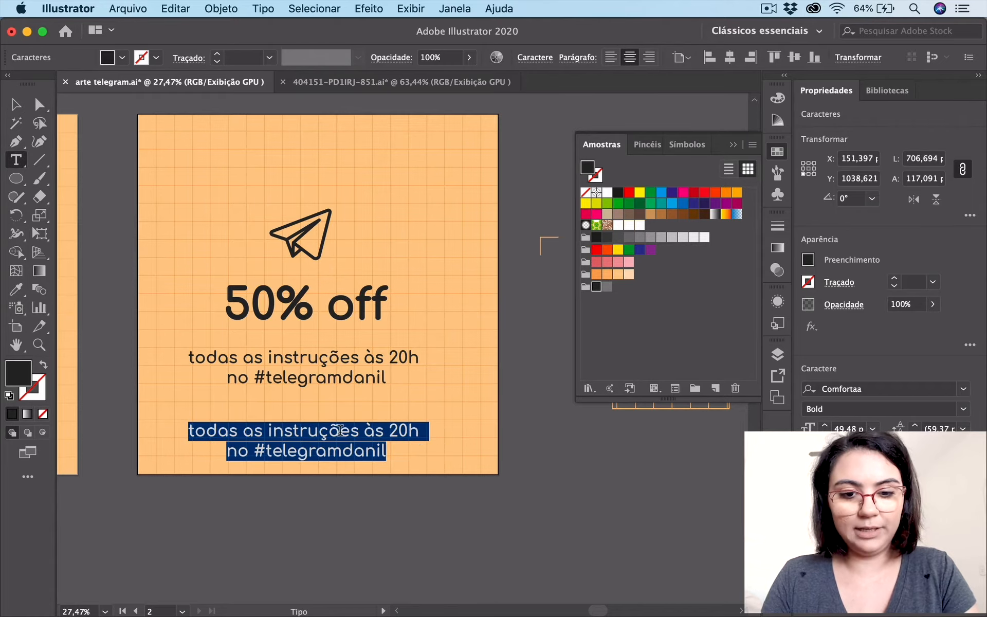
type("nilmara")
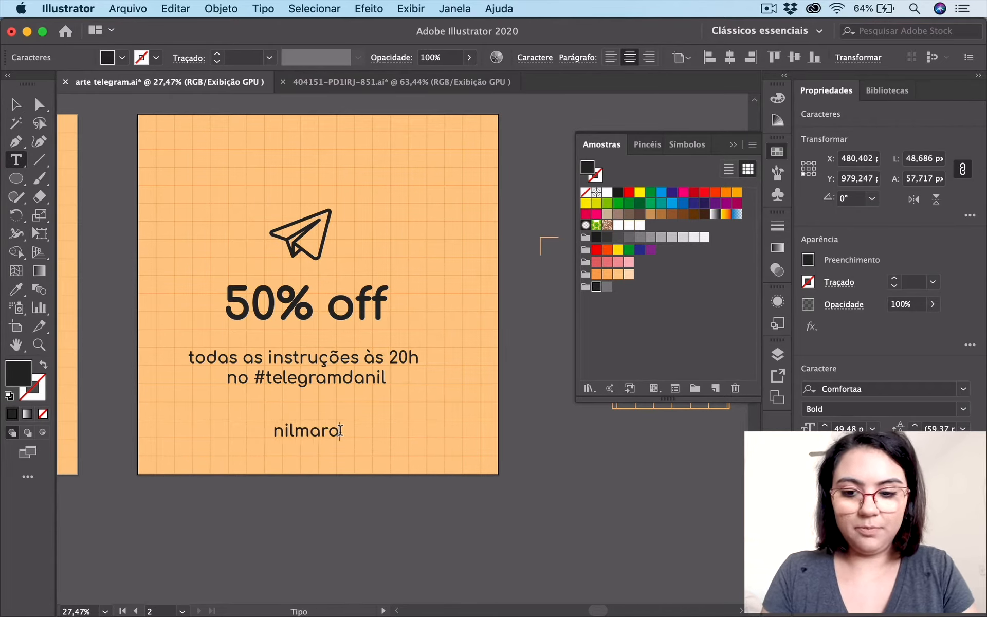
type(".com/telegram")
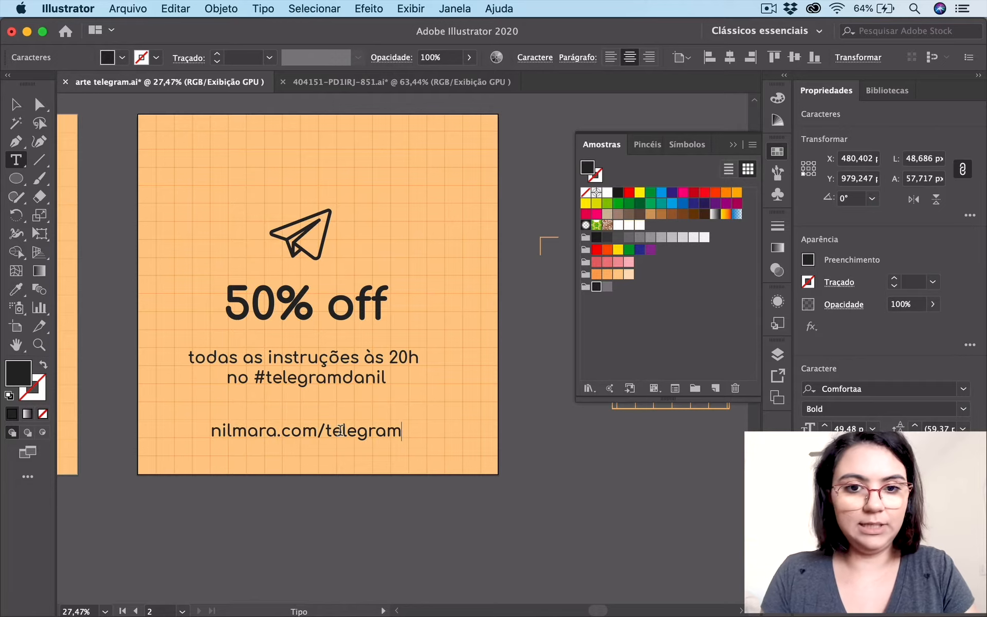
- Scale down the "nilmara.com/telegram" text and place it just above the artboard's bottom edge
left_click(15, 105)
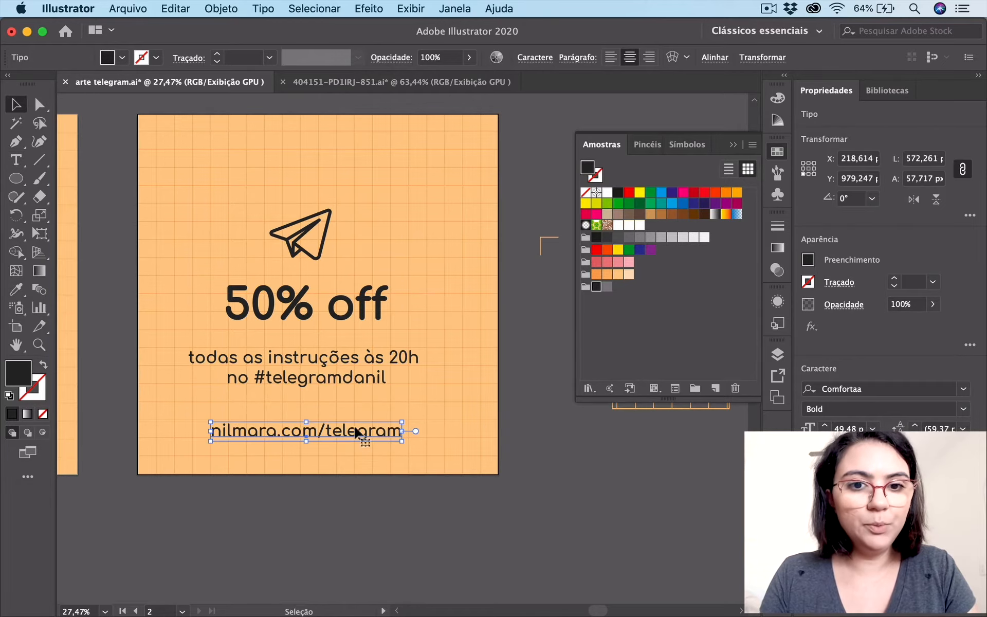
left_click_drag(404, 422, 349, 470)
left_click(393, 483)
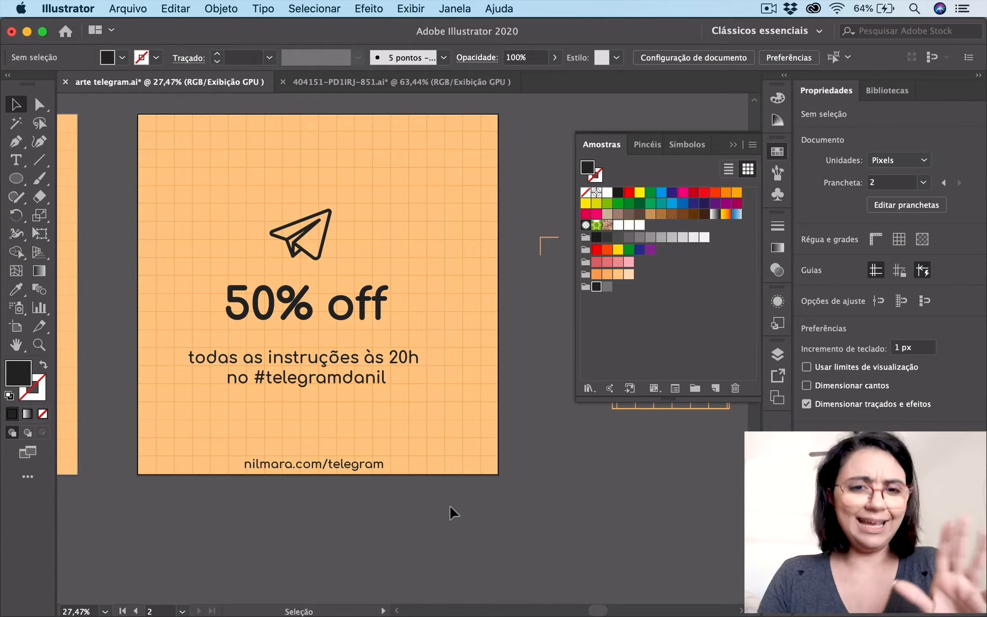
- Open the Align options and set objects to align to the artboard
scroll(360, 488, "left", 10)
scroll(360, 488, "up", 1)
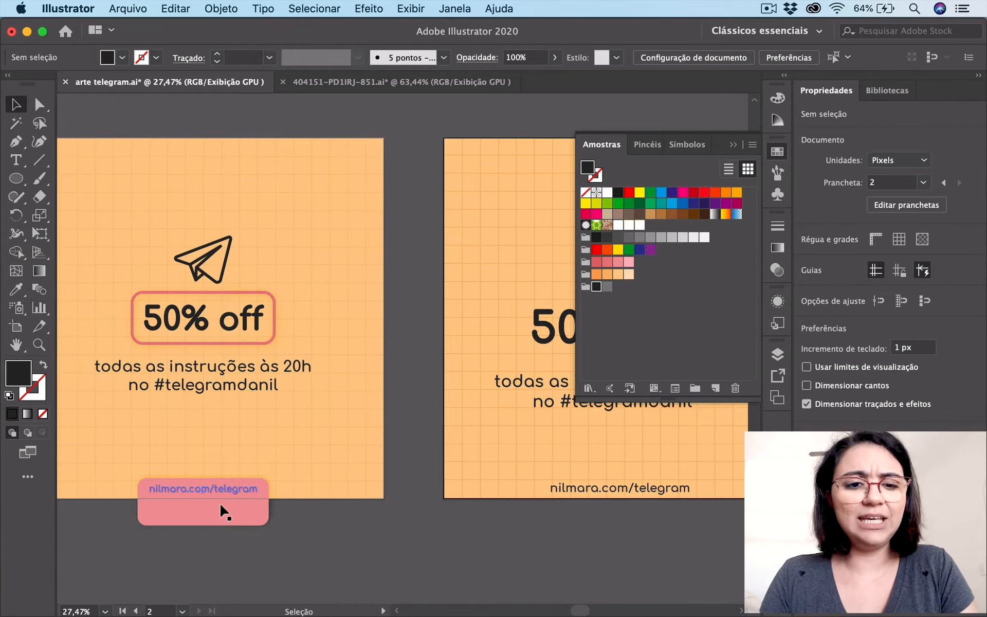
left_click_drag(463, 432, 138, 427)
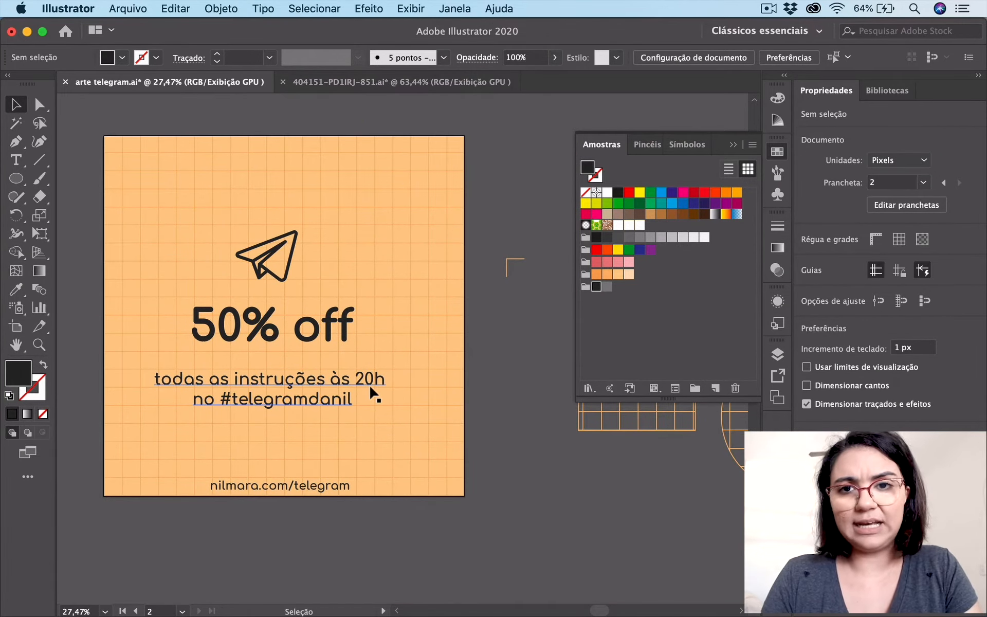
left_click(454, 9)
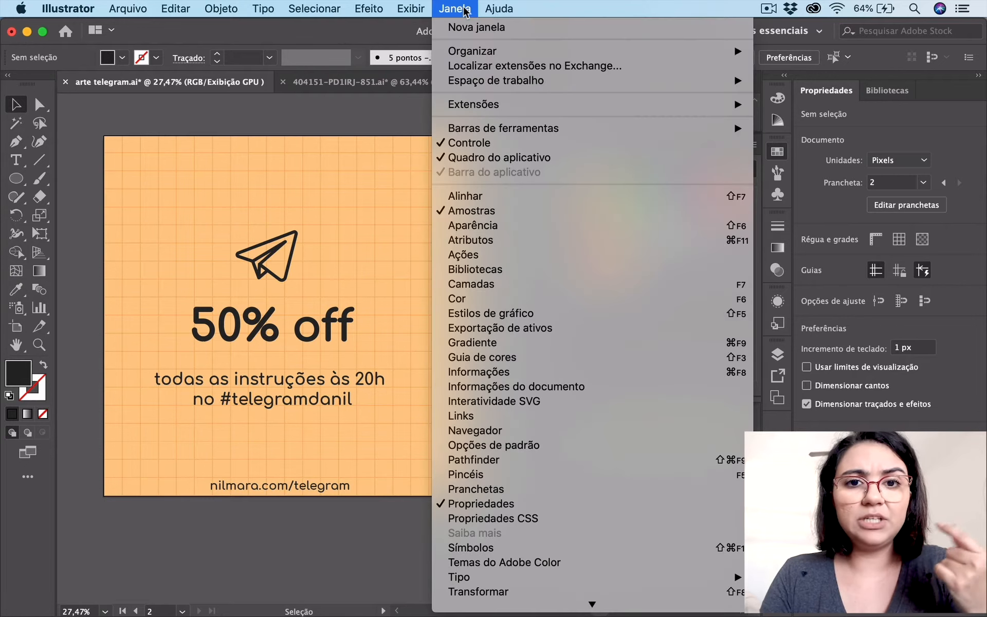
left_click(478, 197)
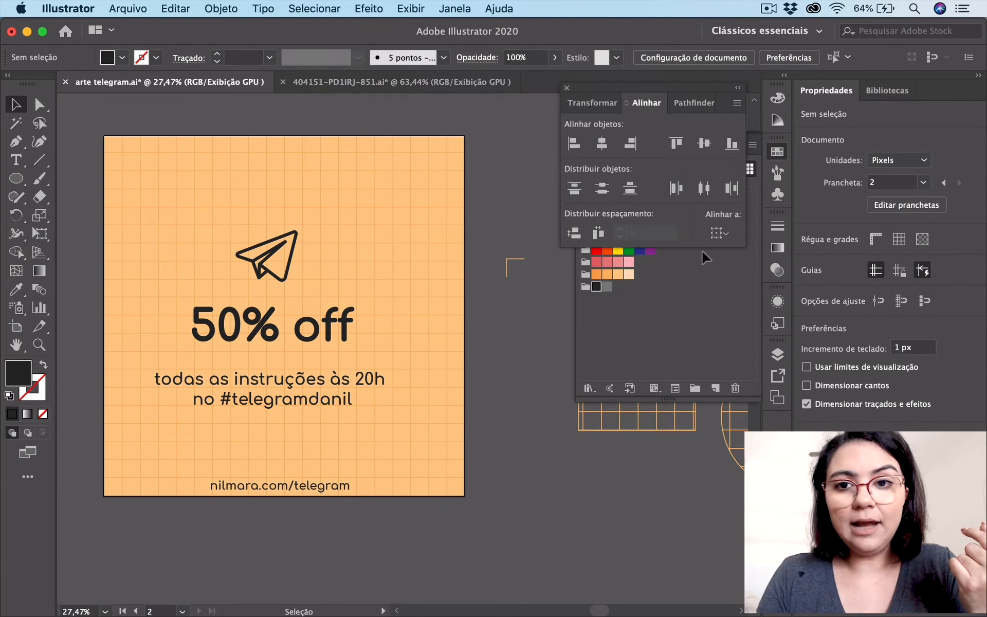
left_click(729, 237)
left_click(755, 284)
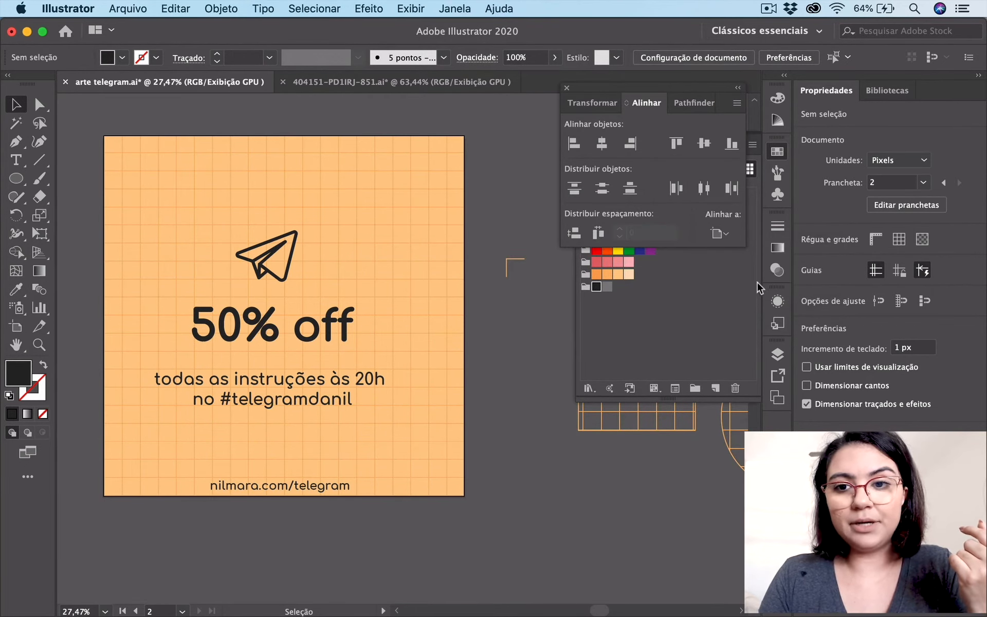
- Centre all objects of the post horizontally on the artboard and put the Align options away
key("super+a")
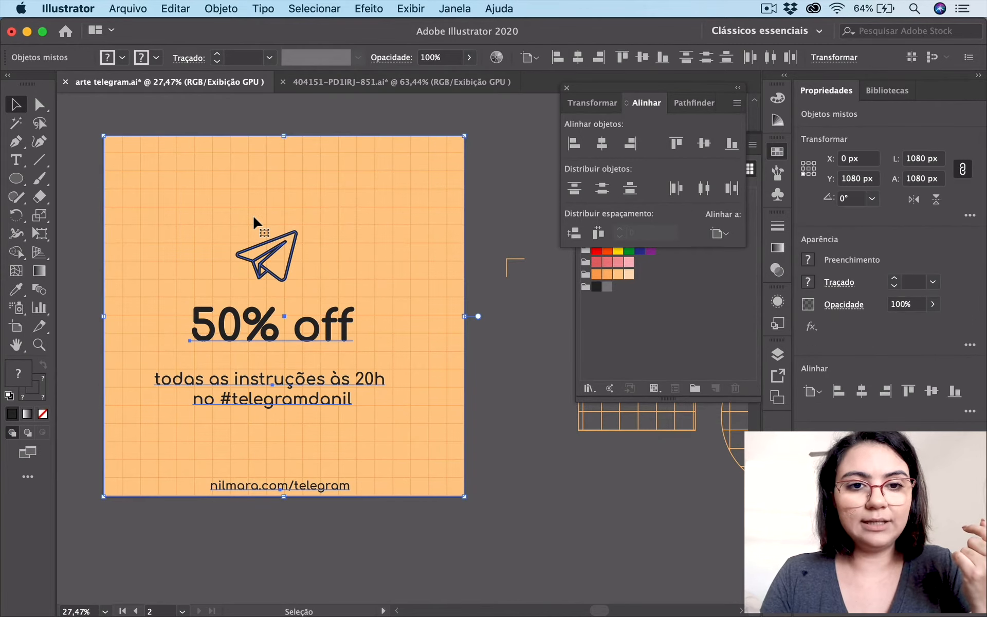
left_click(603, 146)
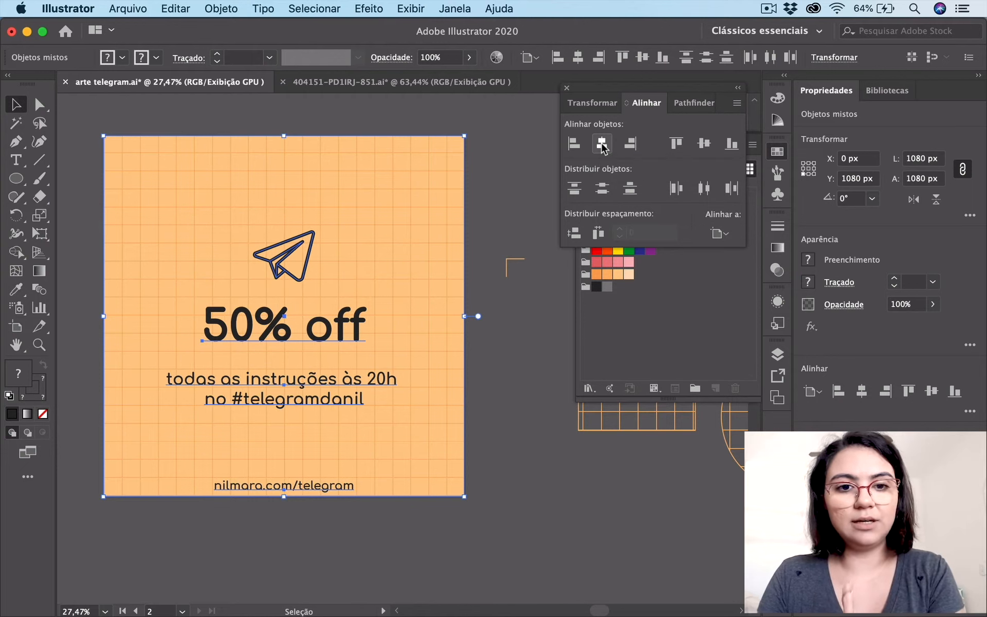
left_click(512, 199)
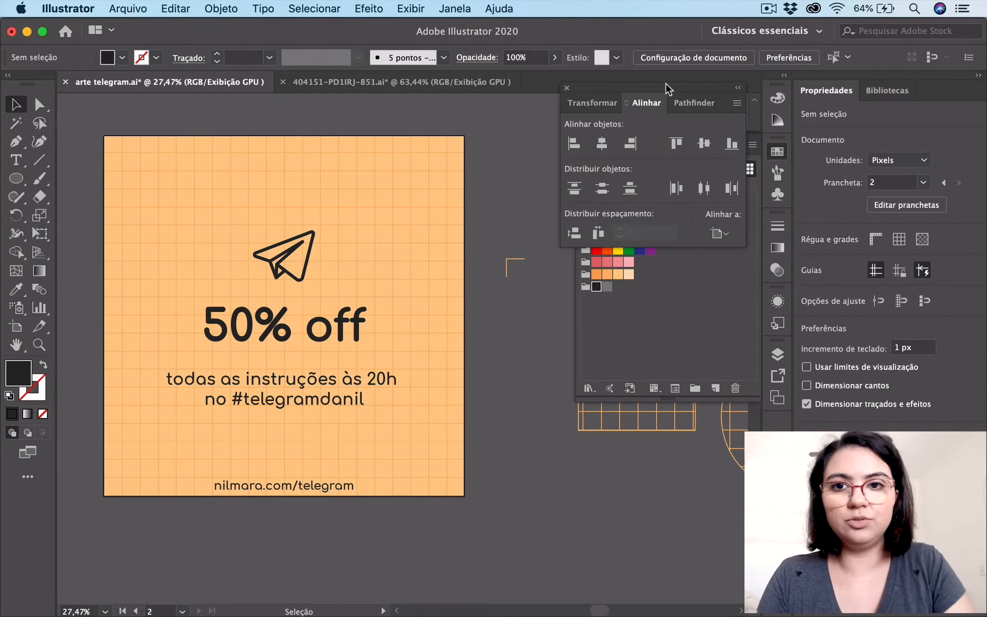
left_click(737, 87)
left_click_drag(606, 90, 775, 427)
- Examine the pink rounded label behind the web address on the reference post
scroll(538, 471, "left", 3)
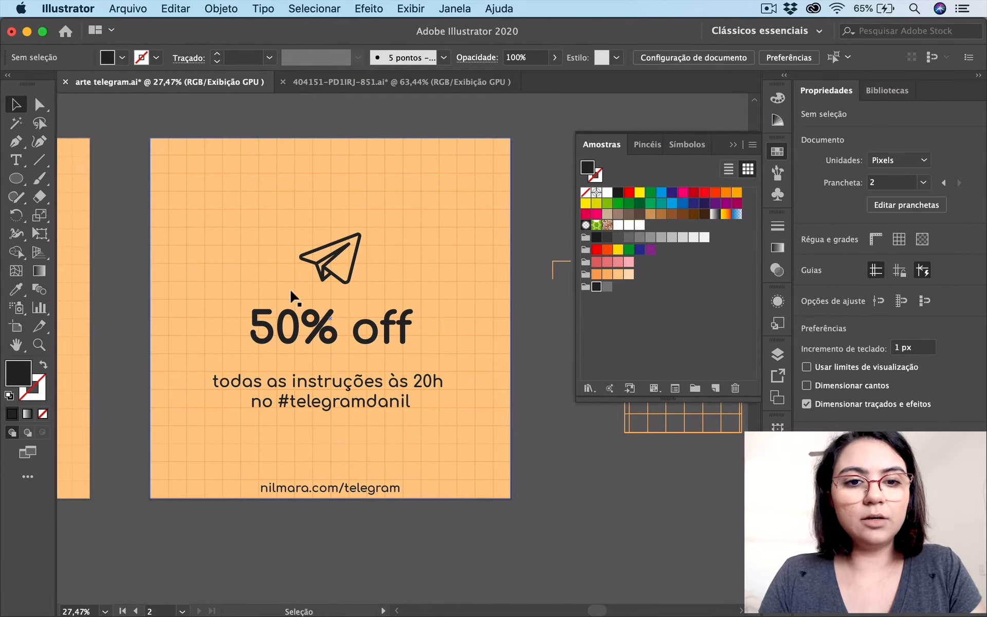
key("space")
left_click_drag(229, 368, 553, 377)
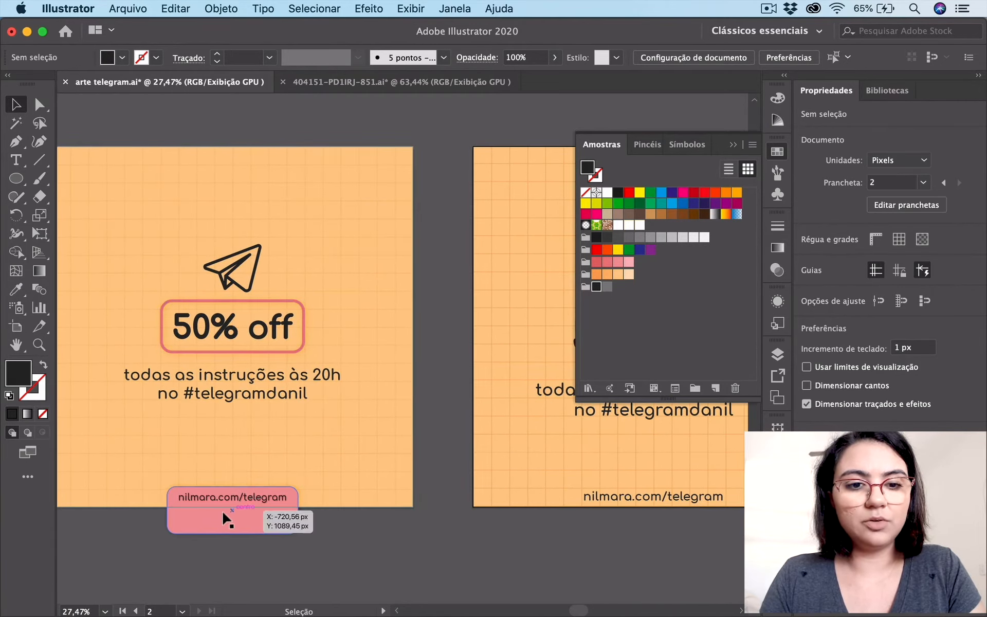
key("space")
left_click_drag(431, 520, 114, 484)
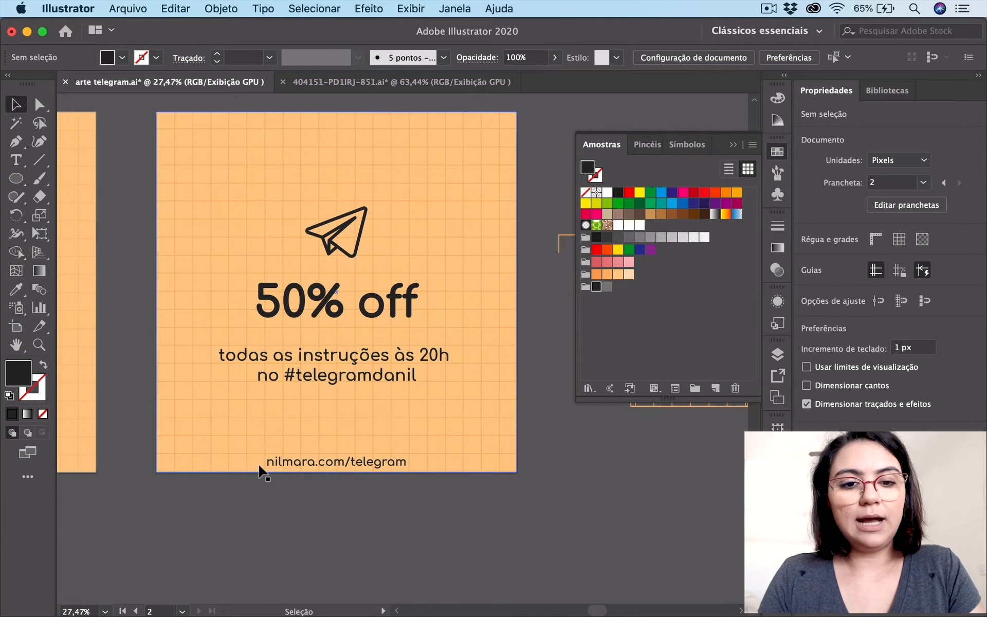
- Draw unfilled rounded rectangles with a pink outline around "50% off" (about 589 x 180 px) and across the web address (about 467 x 180 px)
left_click(24, 184)
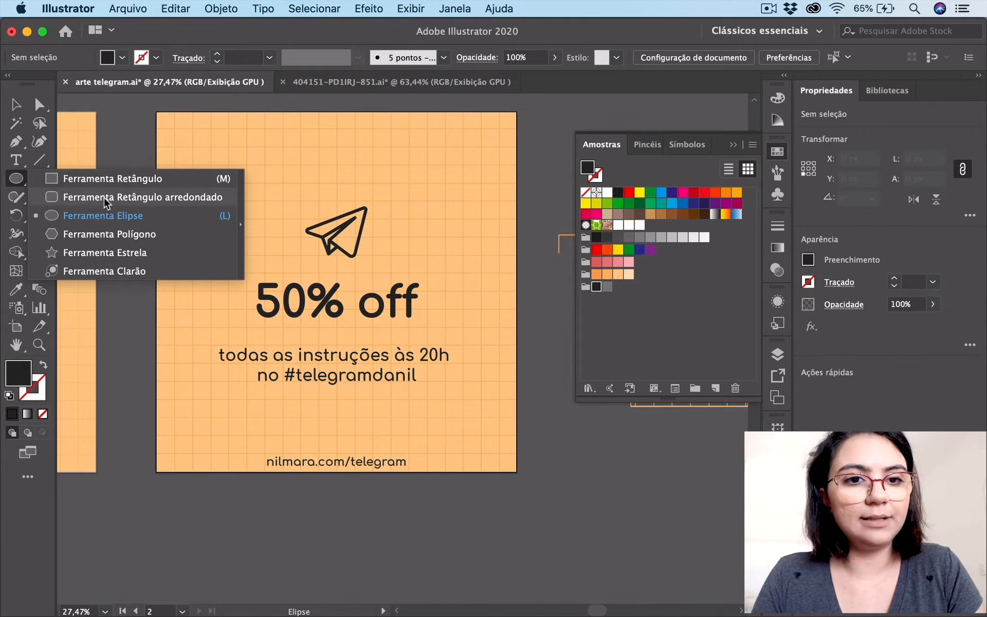
left_click(102, 200)
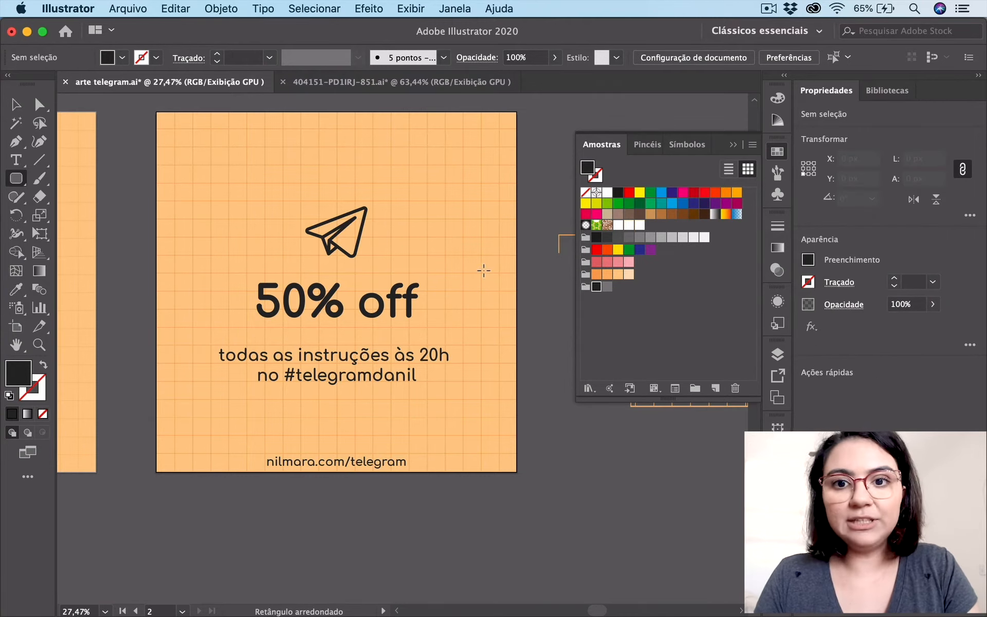
left_click(586, 193)
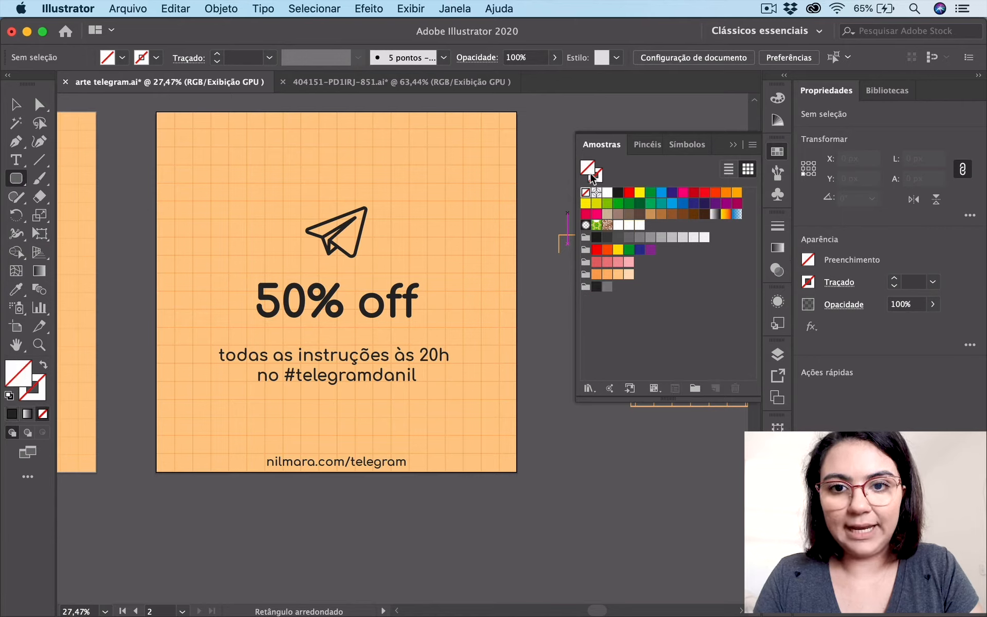
left_click(609, 263)
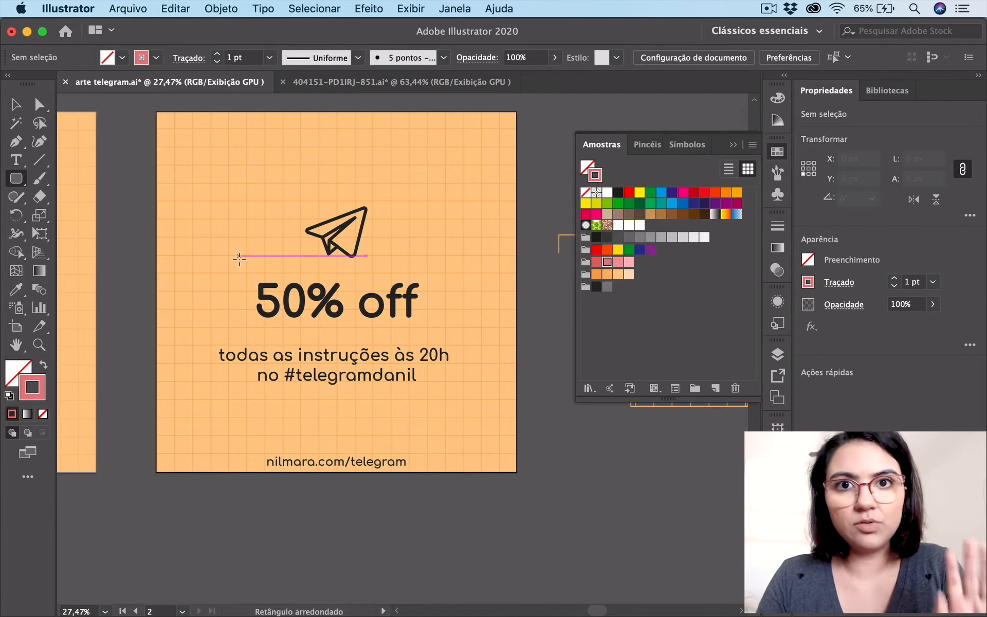
left_click_drag(239, 270, 435, 332)
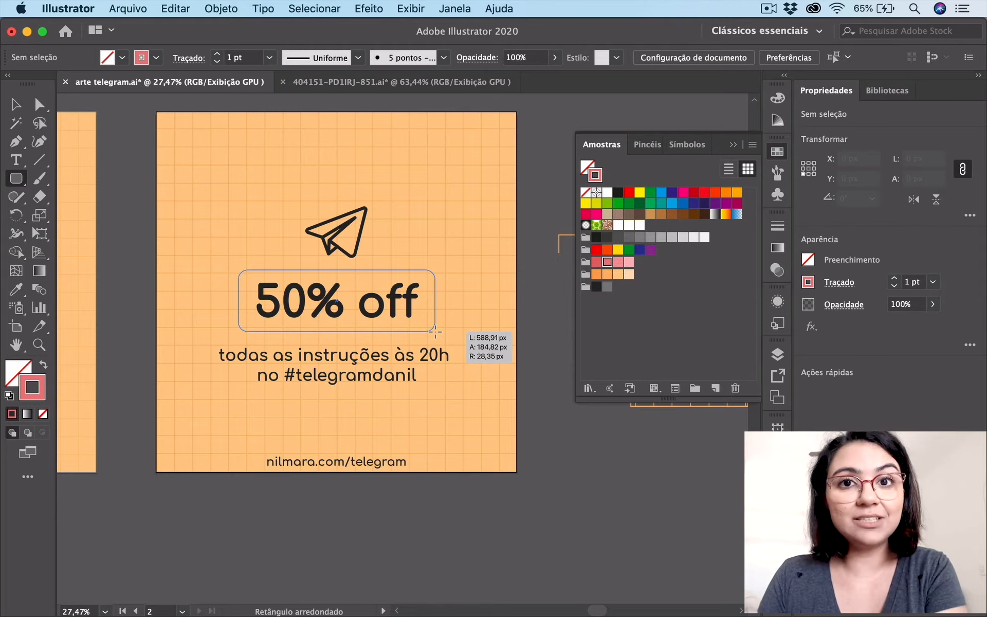
left_click_drag(435, 332, 448, 326)
key("Down")
key("Up")
key("Down")
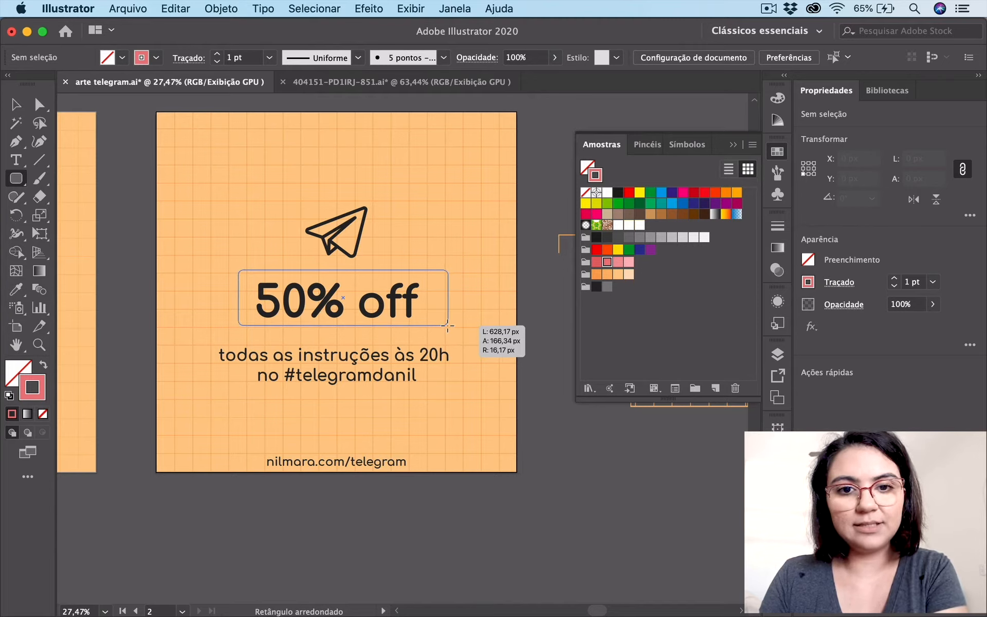
key("Up")
key("Up")
key("Up")
left_click_drag(448, 325, 436, 330)
key("Down")
key("Down")
key("Down")
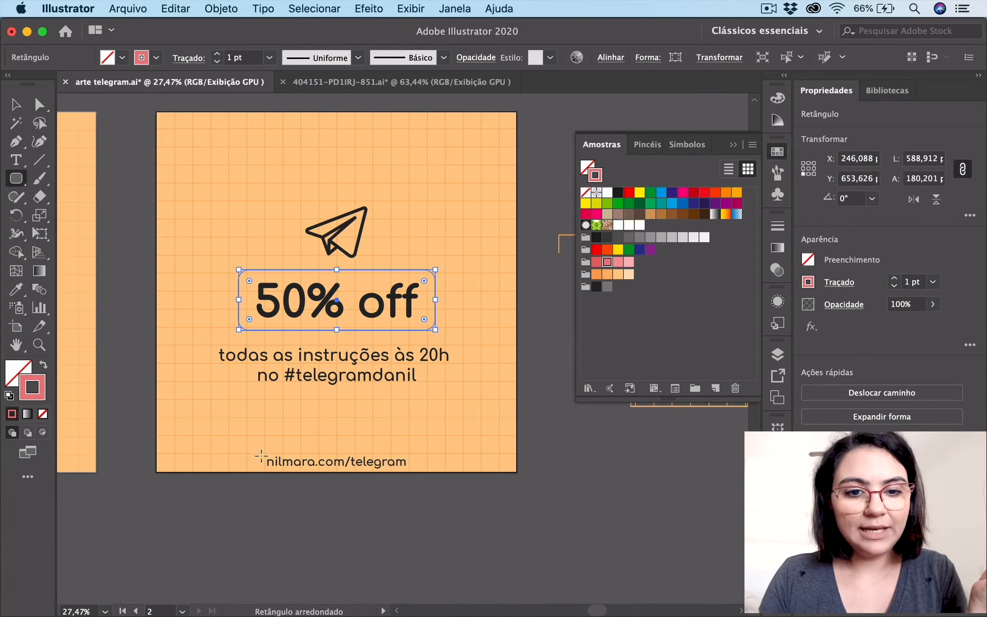
left_click_drag(258, 451, 414, 509)
- Set the outline of the rounded frame around "50% off" to 9 pt
left_click(16, 103)
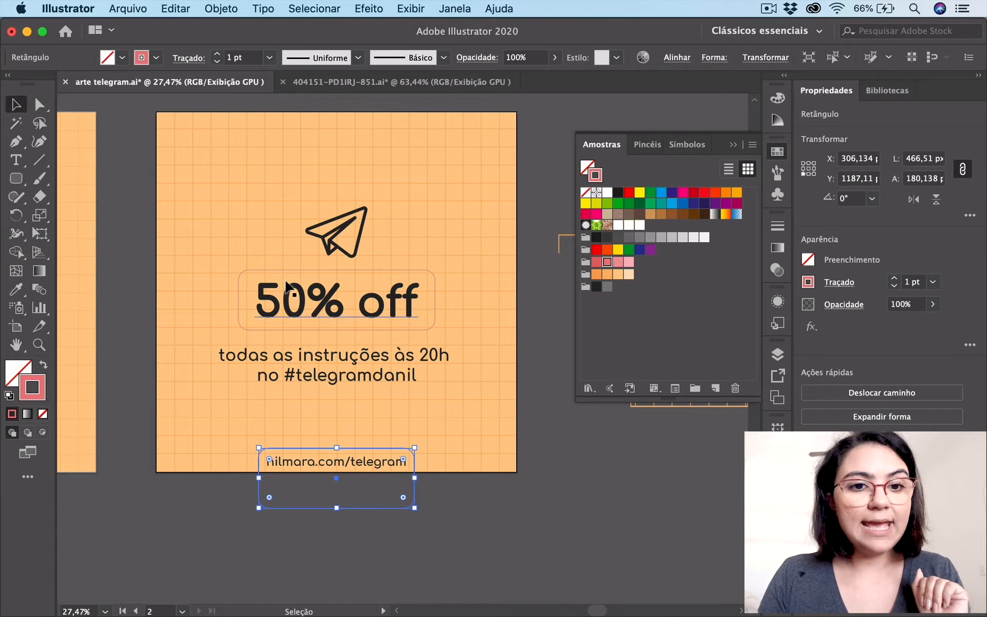
left_click(287, 271)
left_click(217, 53)
left_click(217, 53)
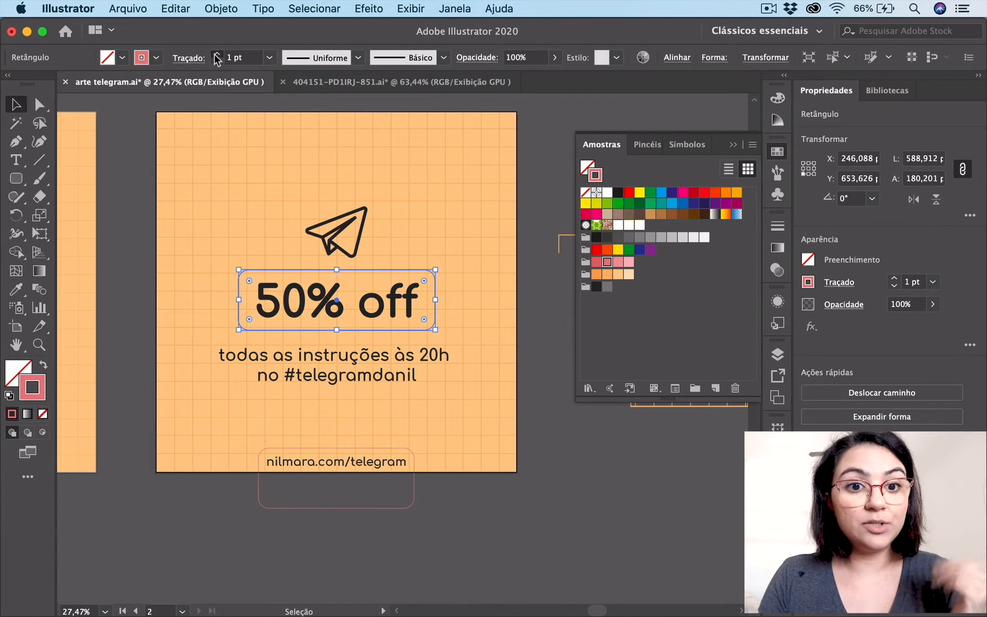
left_click(216, 54)
left_click(217, 53)
left_click(217, 54)
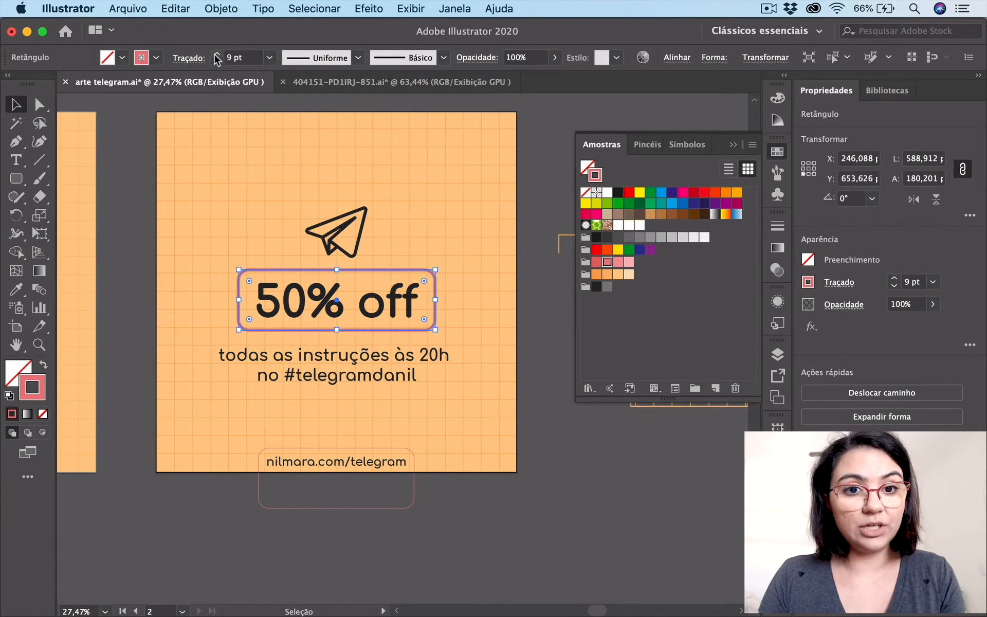
left_click(217, 54)
left_click(549, 146)
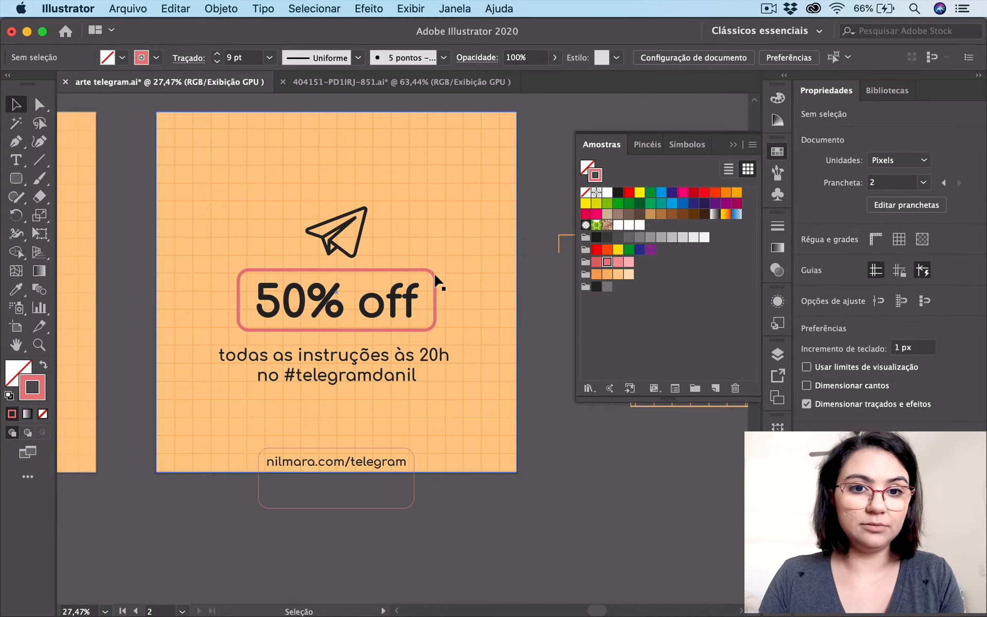
- Swap the fill and outline colours of the rounded rectangle over the web address so it is solid pink
left_click(375, 451)
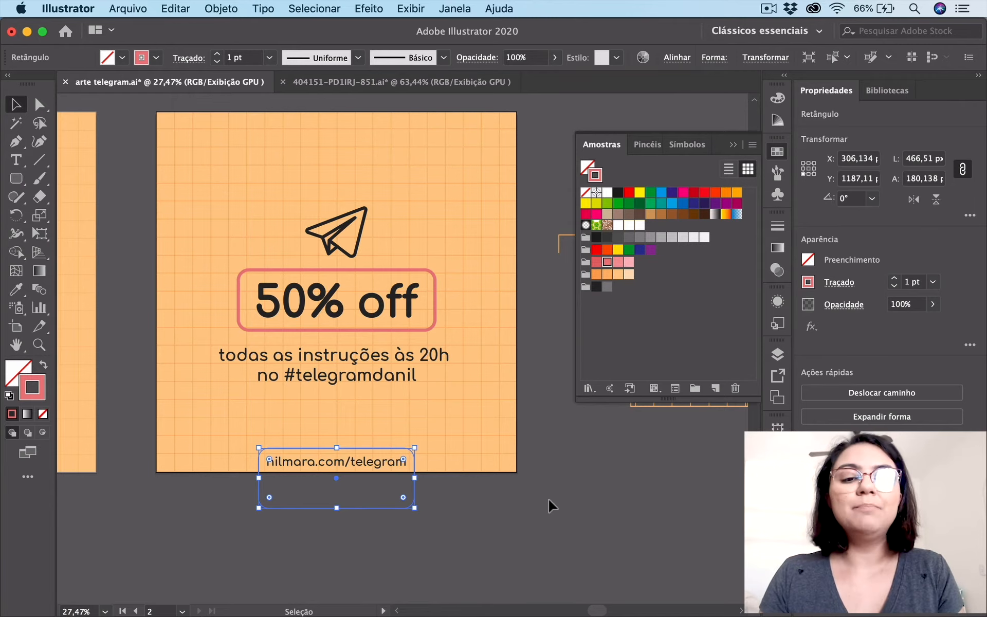
left_click(43, 366)
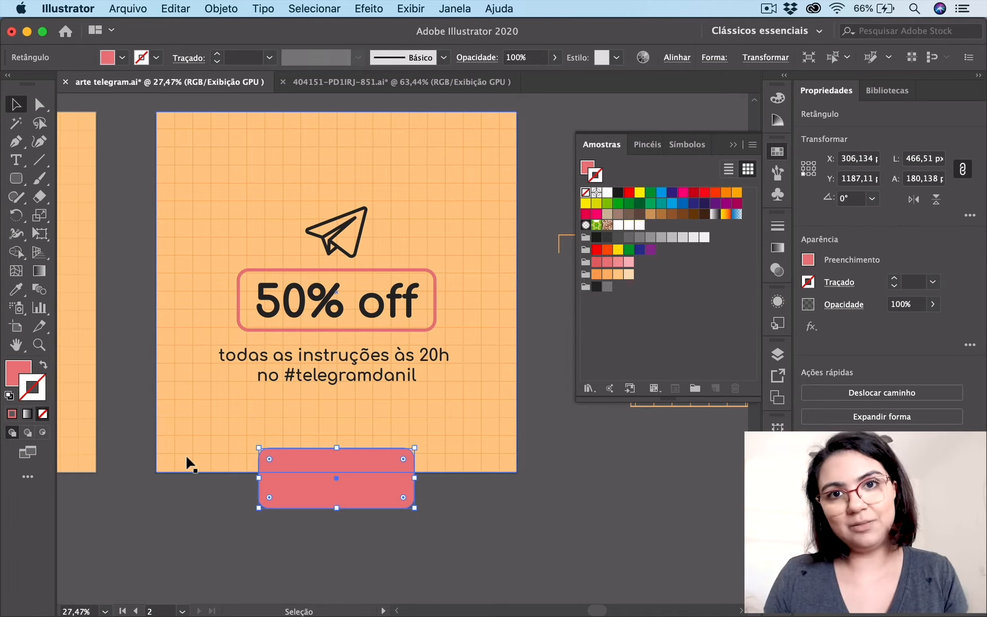
- Try to move the pink label behind the web address text by sending it backward one level at a time
right_click(308, 465)
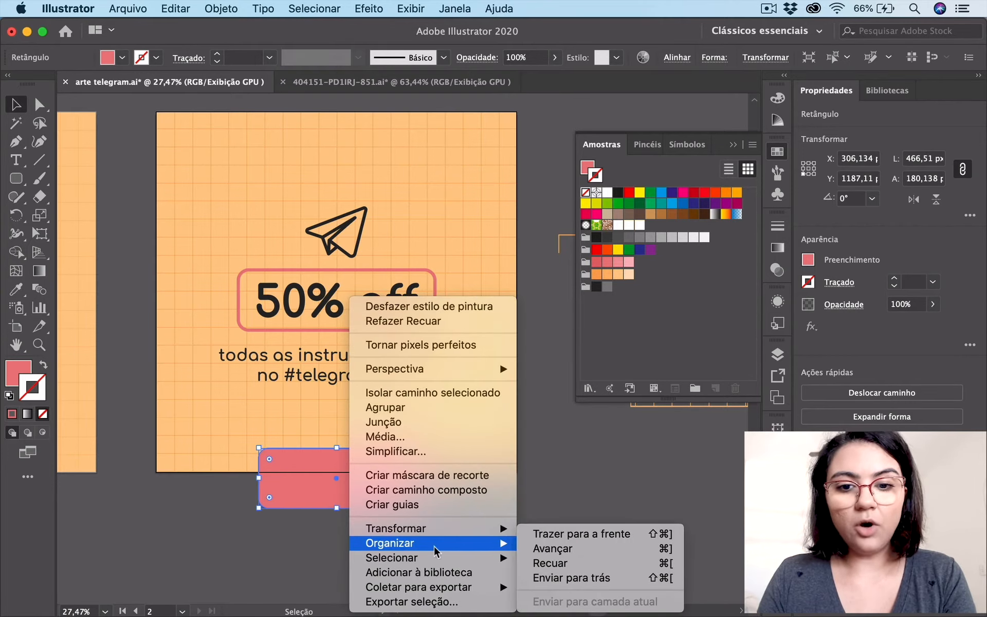
left_click(560, 563)
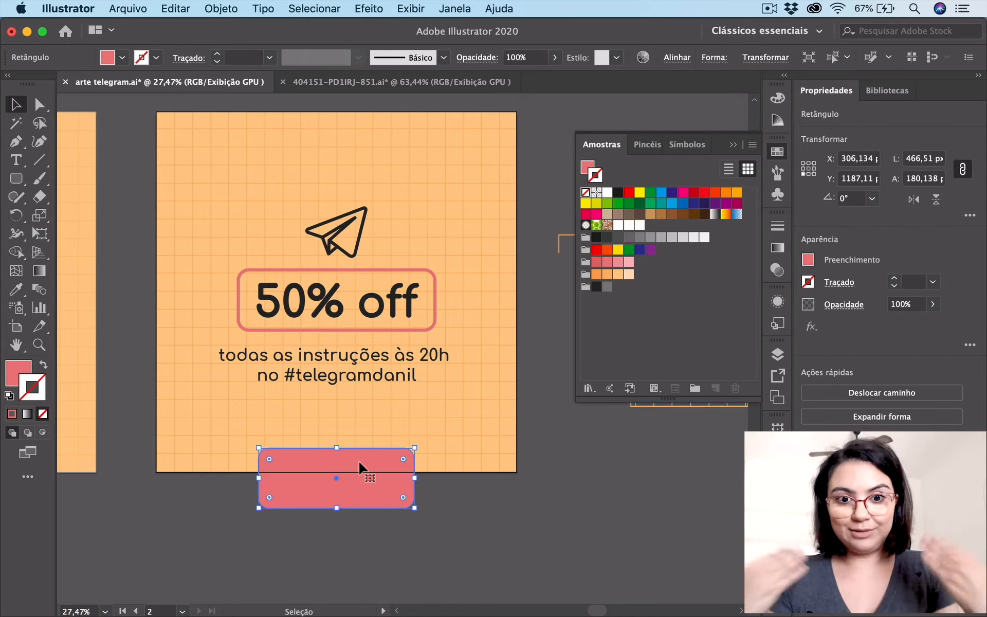
scroll(360, 467, "up", 1)
right_click(367, 465)
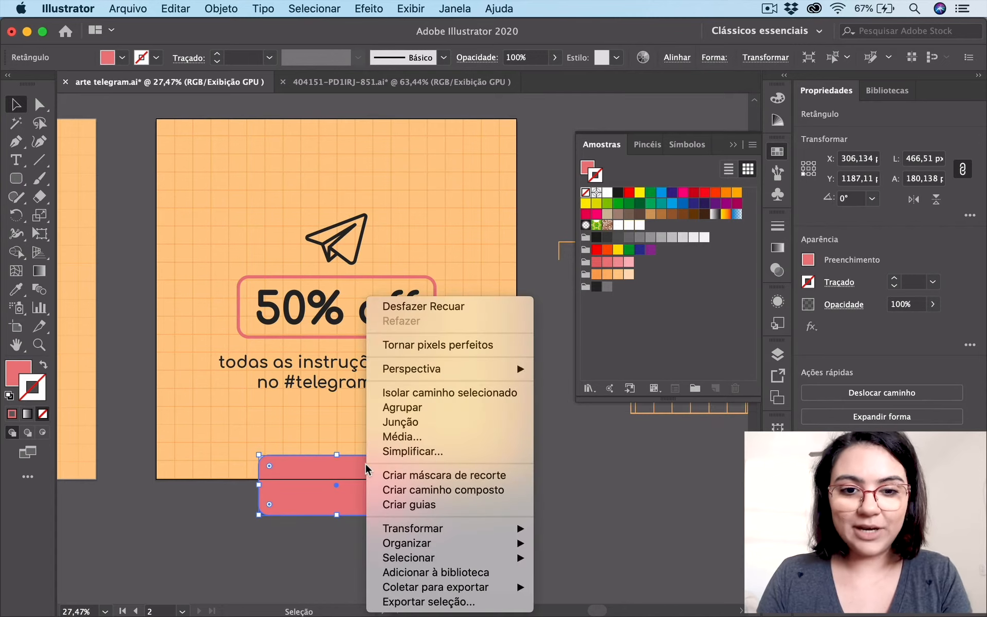
mouse_move(489, 548)
left_click(566, 563)
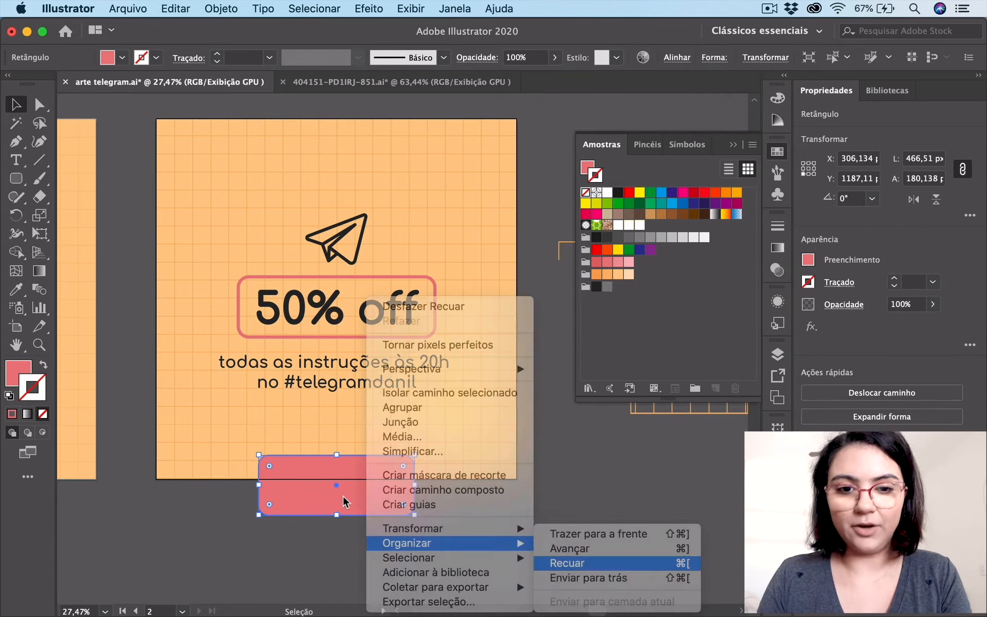
key("super+z")
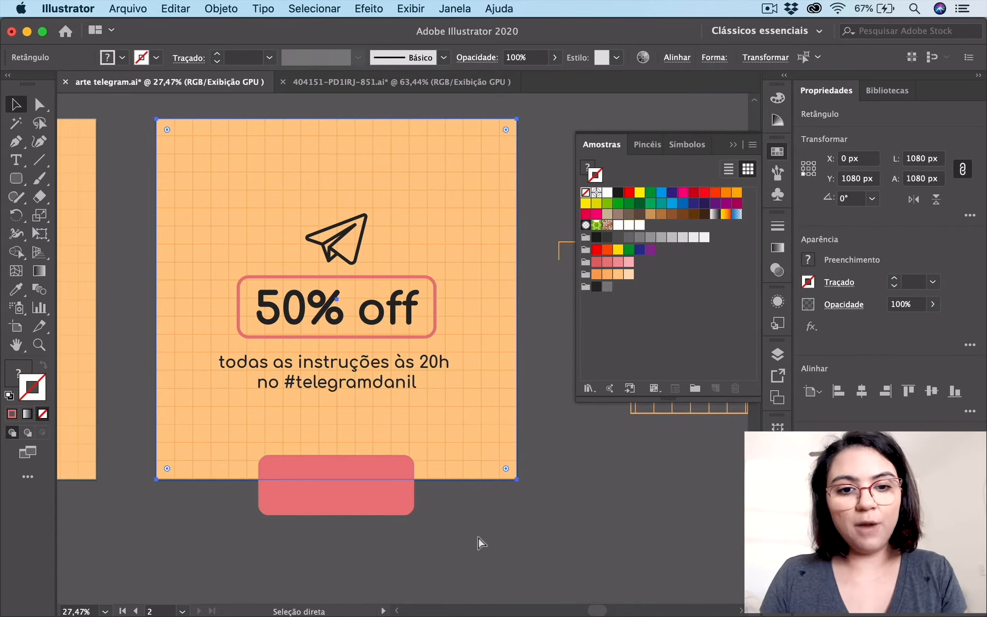
- Send the pink label rectangle all the way to the back of the stacking order
left_click(404, 524)
left_click(394, 495)
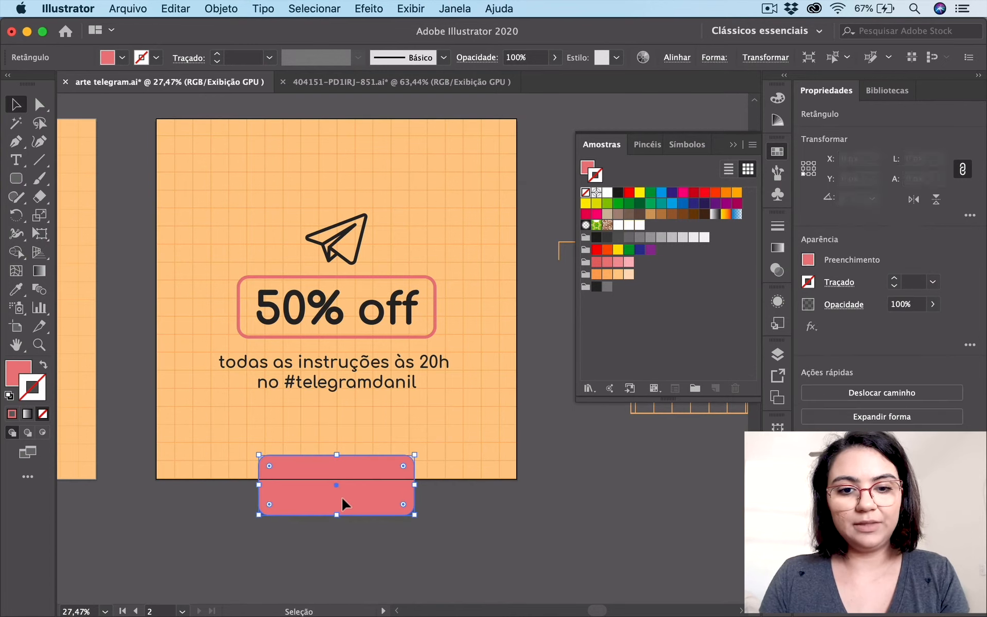
right_click(384, 466)
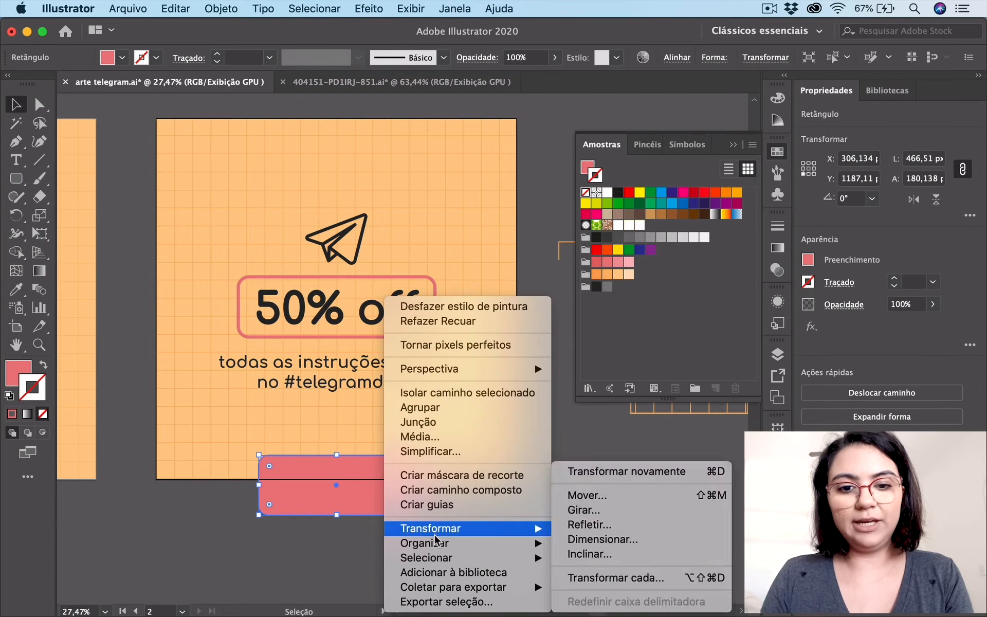
mouse_move(406, 543)
left_click(564, 577)
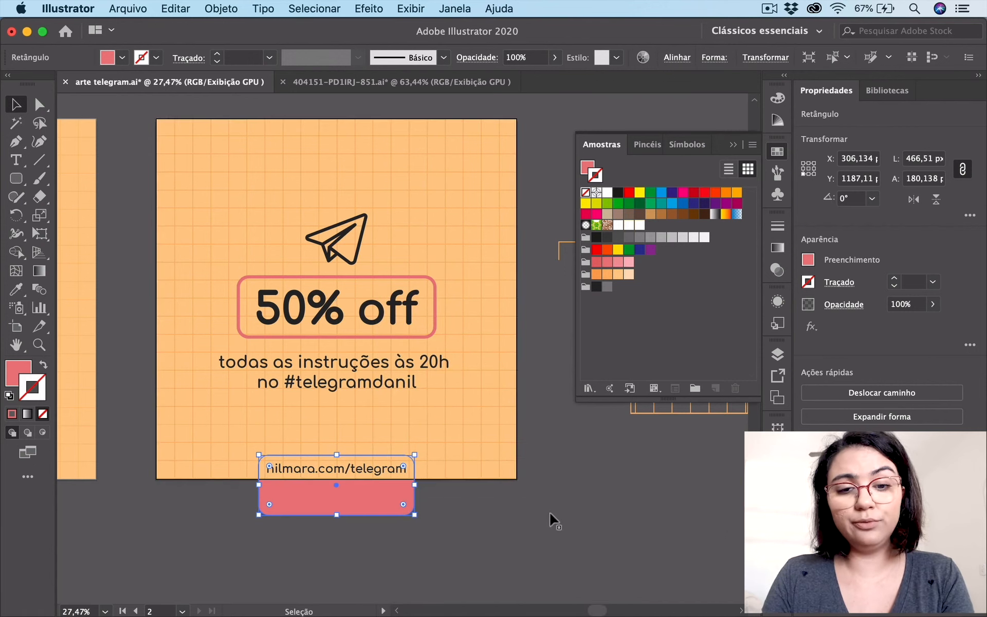
- Send the post's grid background to the back, behind the pink label
left_click(491, 444)
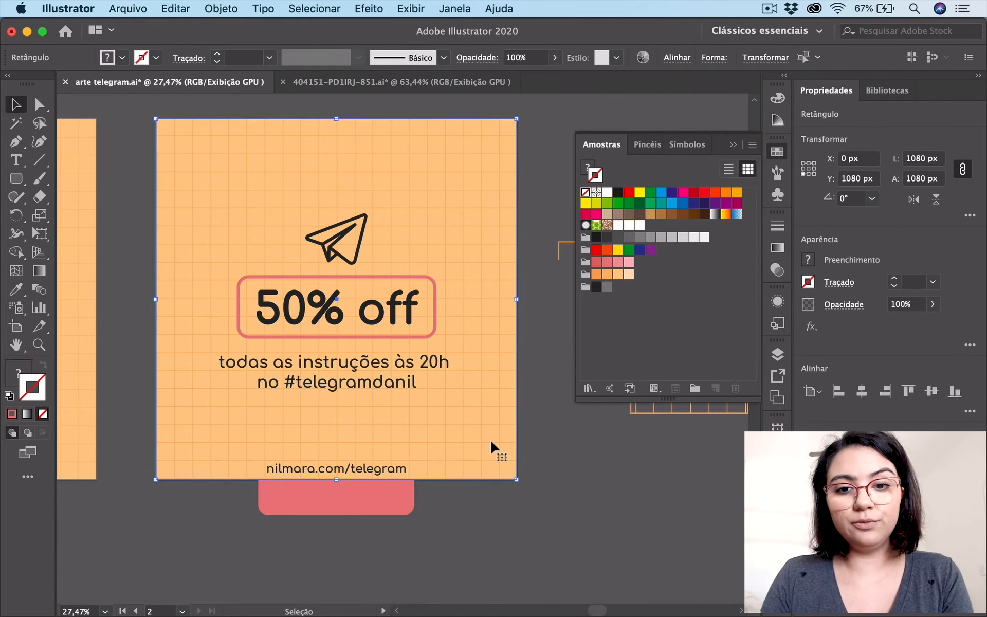
right_click(490, 440)
mouse_move(529, 544)
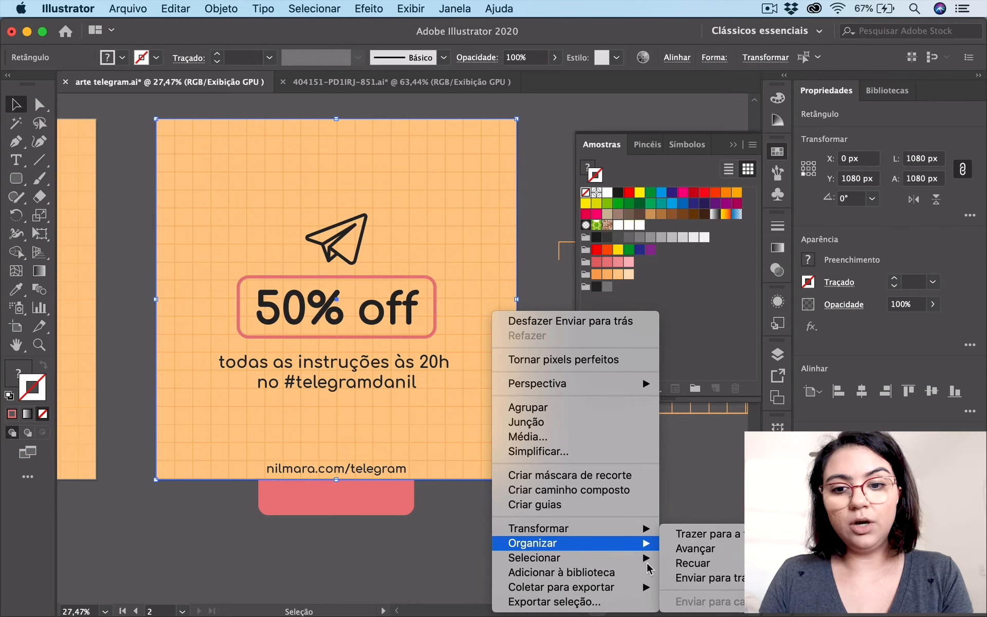
left_click(675, 580)
left_click(539, 552)
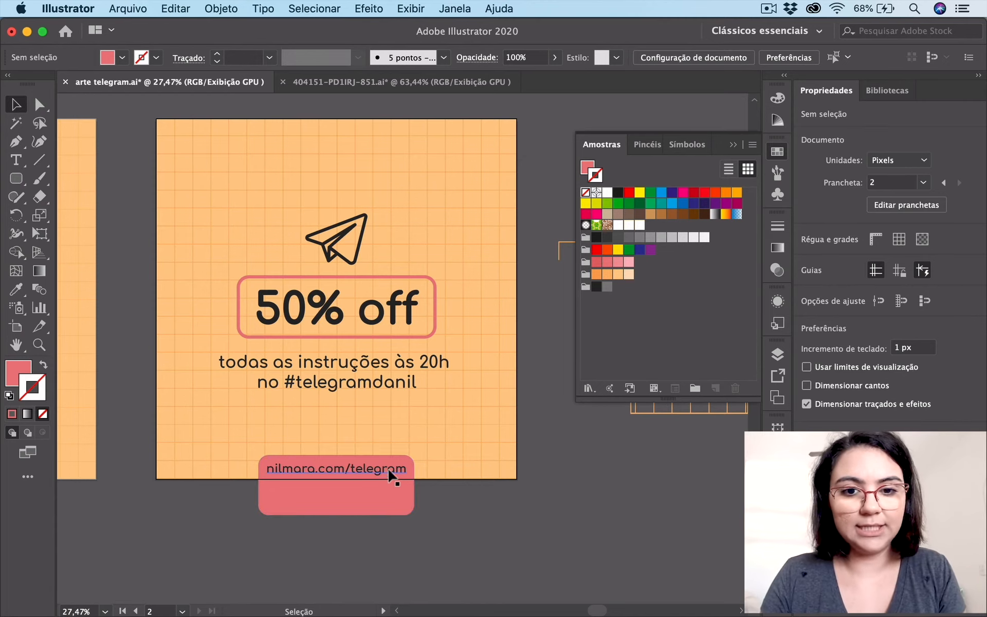
- Scale the web address text down to about 403 px wide and nudge it up 6 px within the pink label
left_click(371, 470)
key("super+shift+a")
left_click_drag(356, 469, 447, 456)
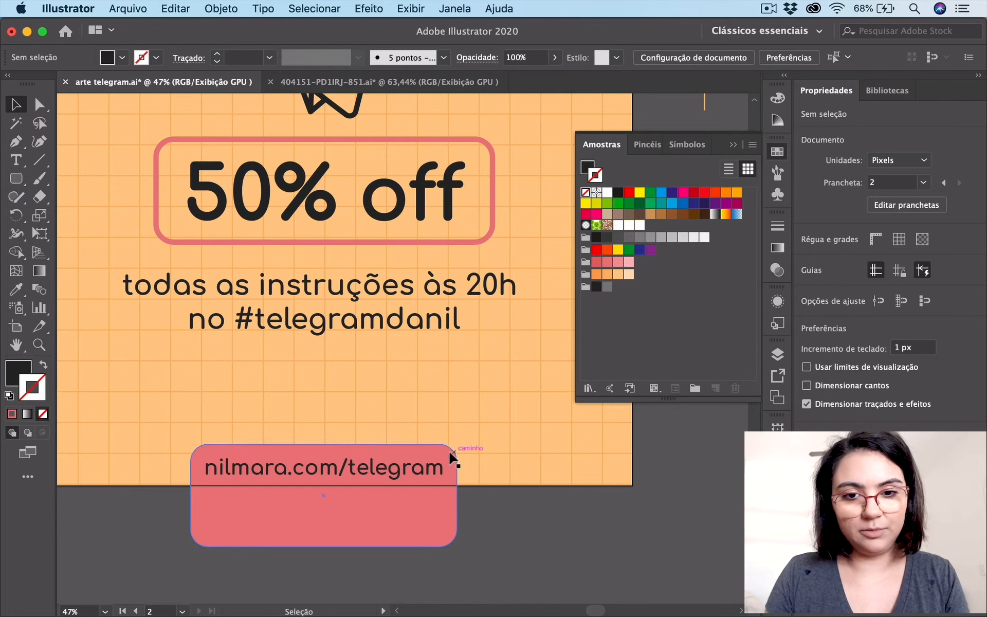
left_click(432, 469)
left_click_drag(434, 455, 438, 452)
left_click(540, 528)
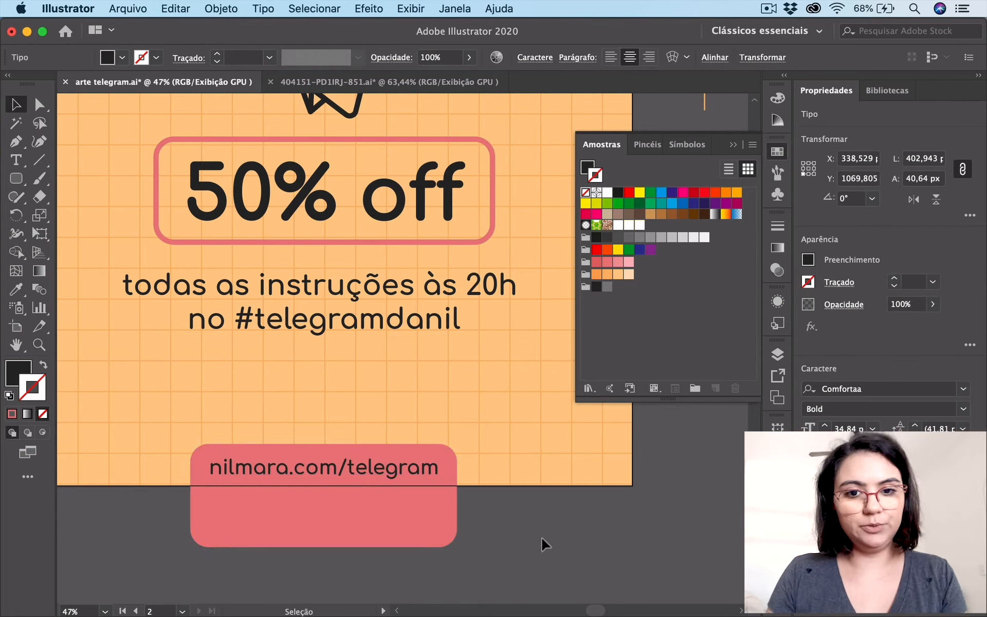
left_click(412, 470)
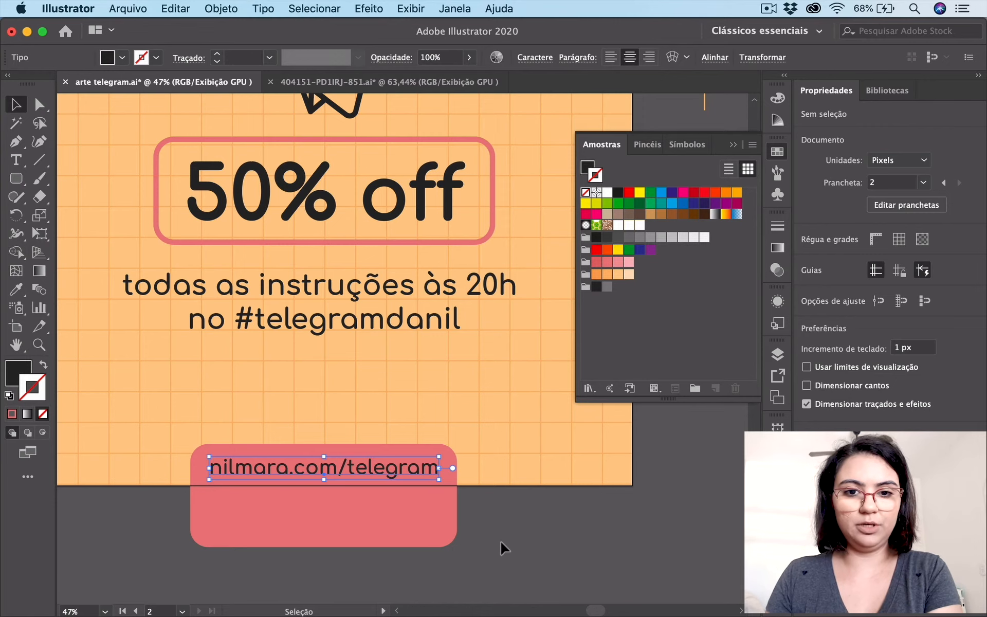
key("shift+Up")
key("Up")
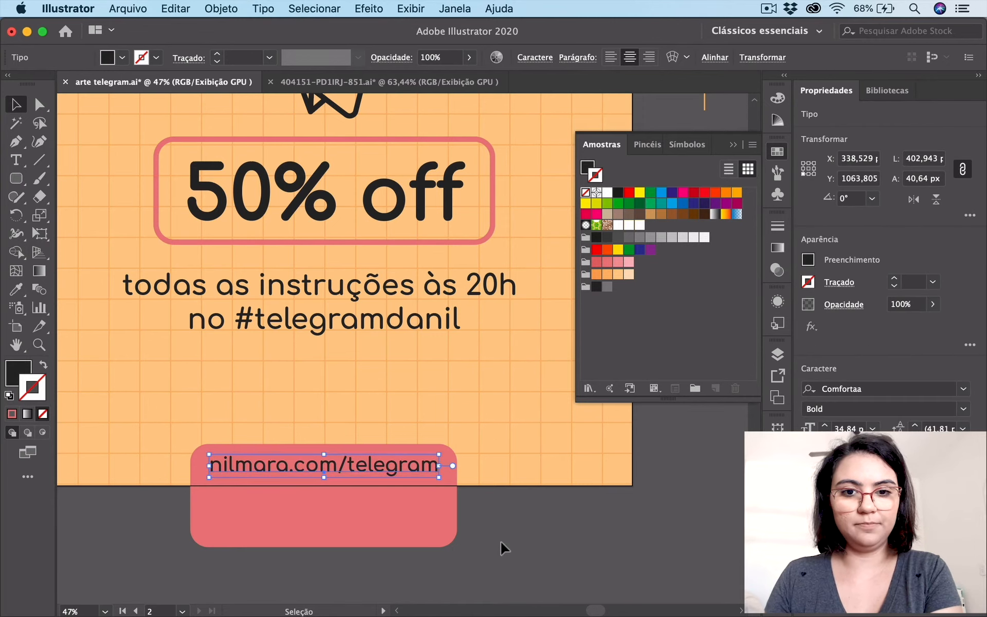
left_click(284, 358)
- Scale the "50% off" text down slightly inside its pink rounded frame
scroll(282, 351, "up", 5)
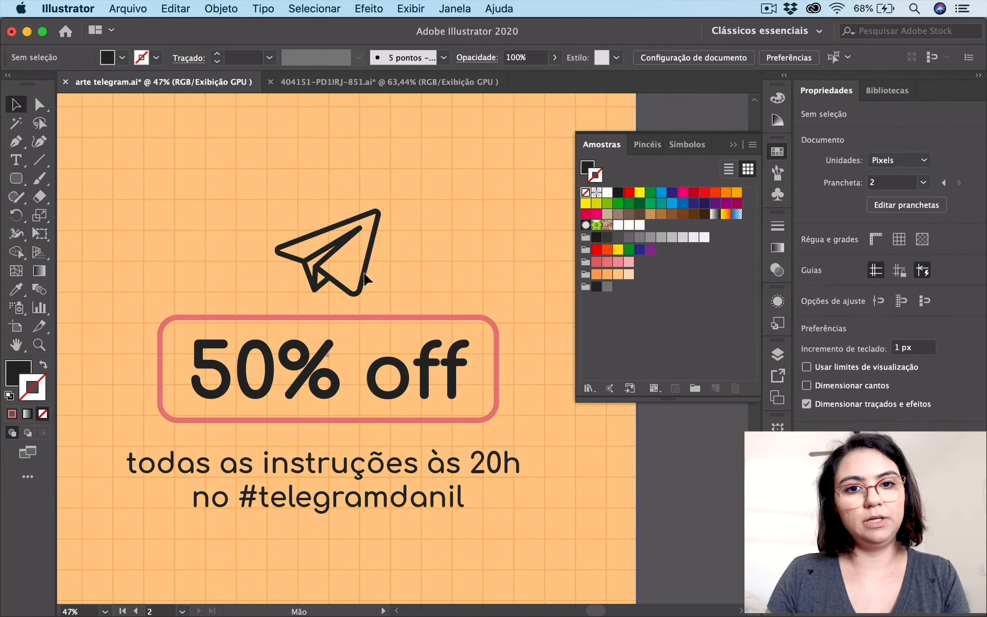
left_click(383, 384)
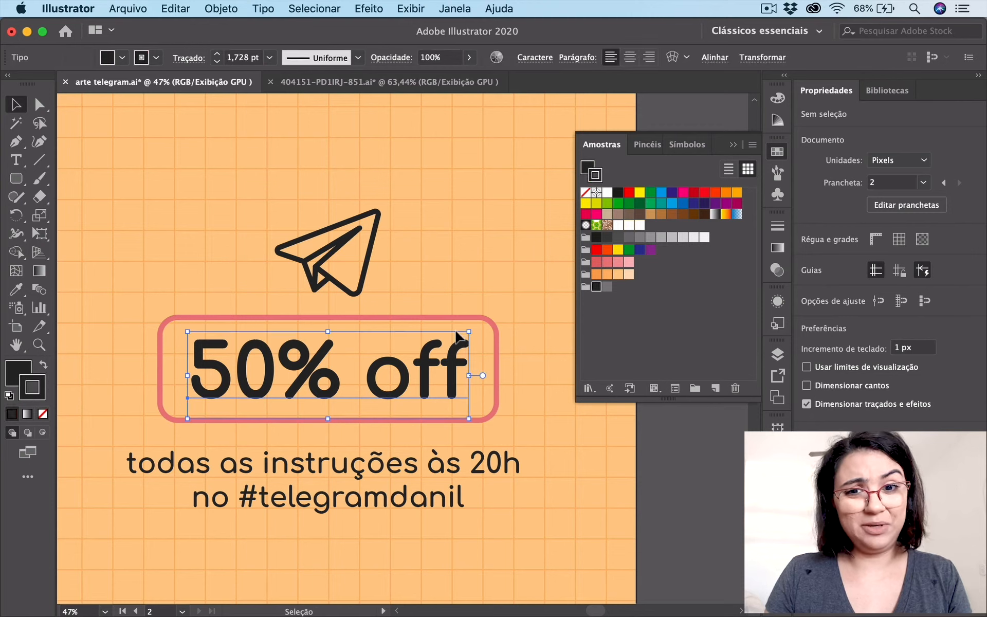
left_click_drag(469, 331, 461, 326)
left_click(647, 483)
left_click_drag(646, 479, 537, 421)
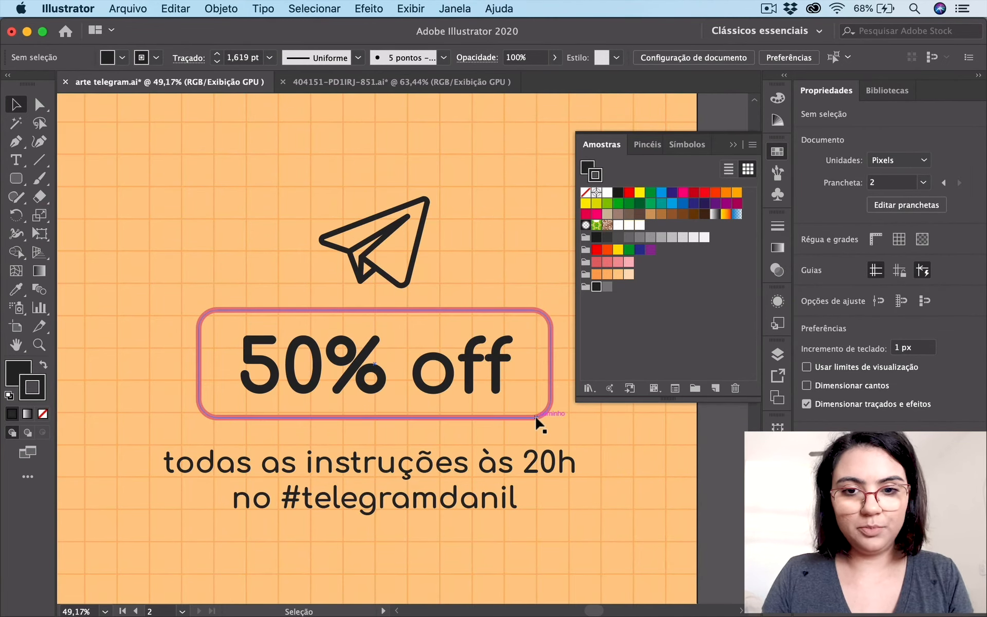
left_click(499, 378)
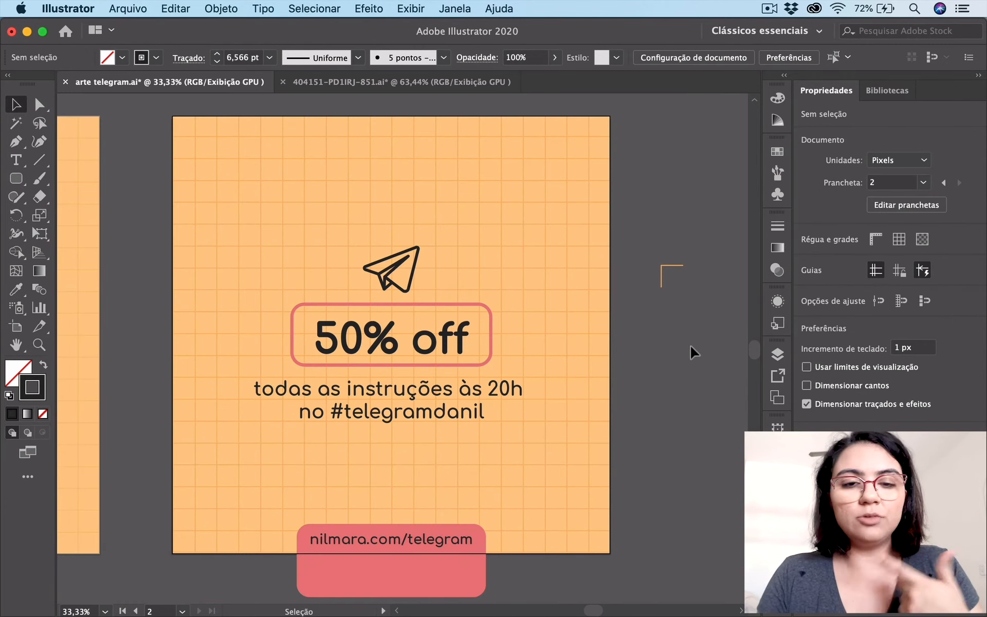
- Set the opacity of the 1080 x 1080 px background rectangle to 80%
left_click(519, 230)
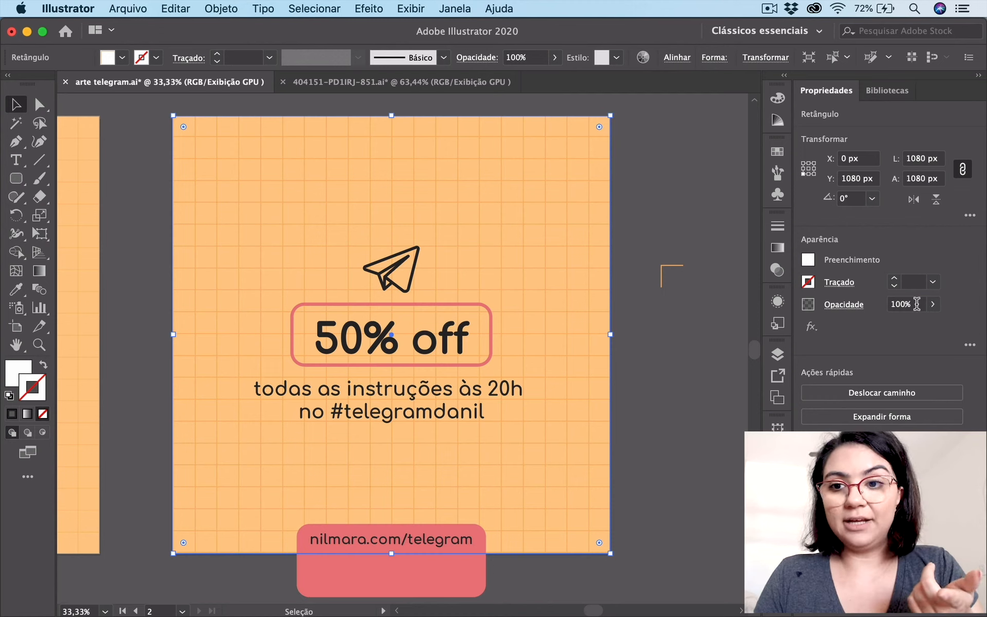
left_click(868, 307)
type("80")
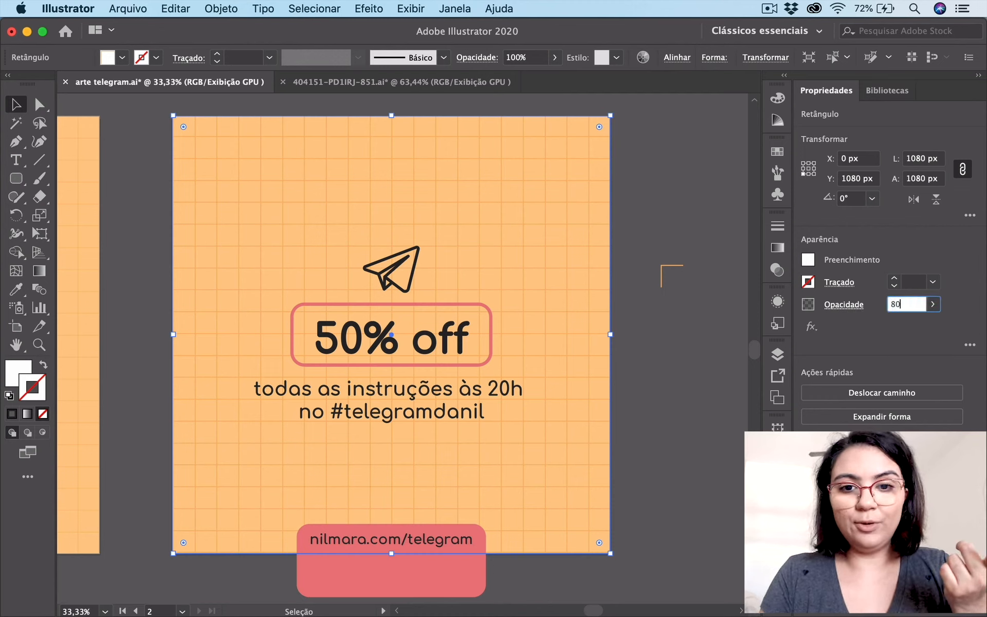
key("Return")
left_click(855, 307)
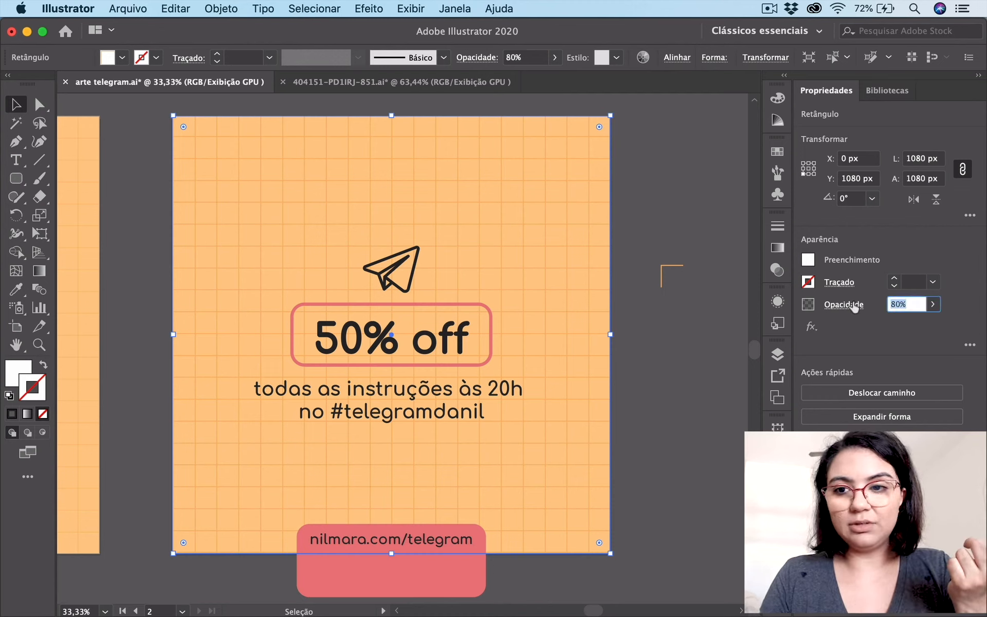
- Set the opacity of the 1080 x 1080 px background rectangle to 60%
type("60")
key("Return")
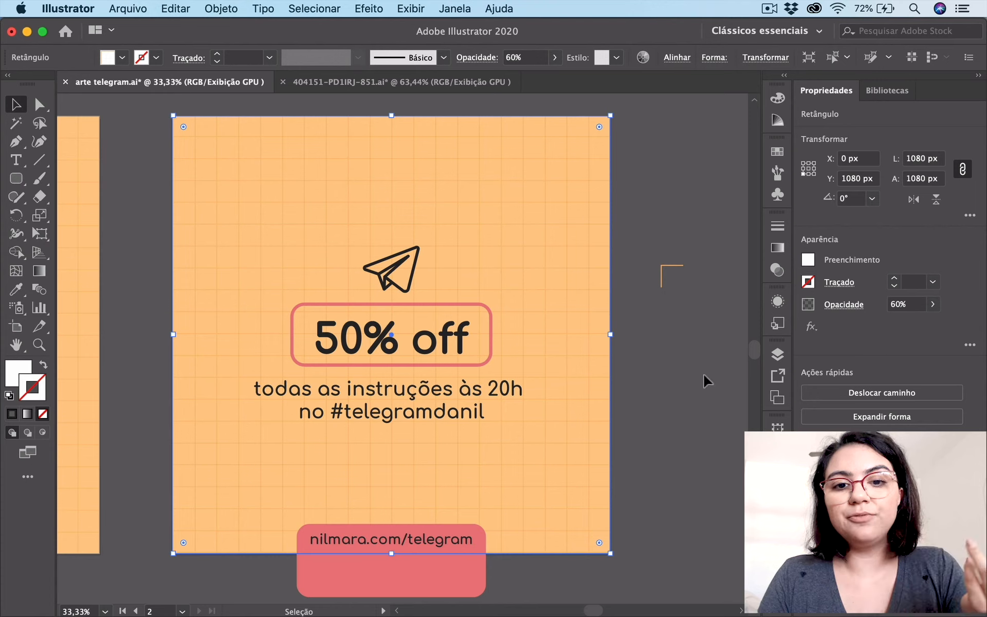
left_click(651, 426)
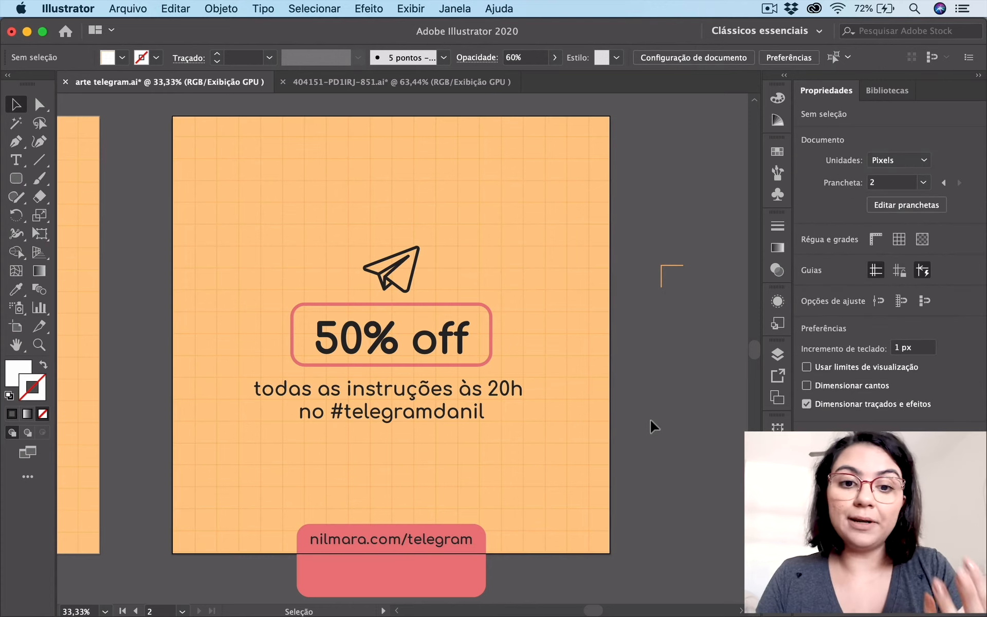
- Add a previewed drop shadow in Superposição mode to both the "50% off" frame and the pink web address label
left_click(484, 364)
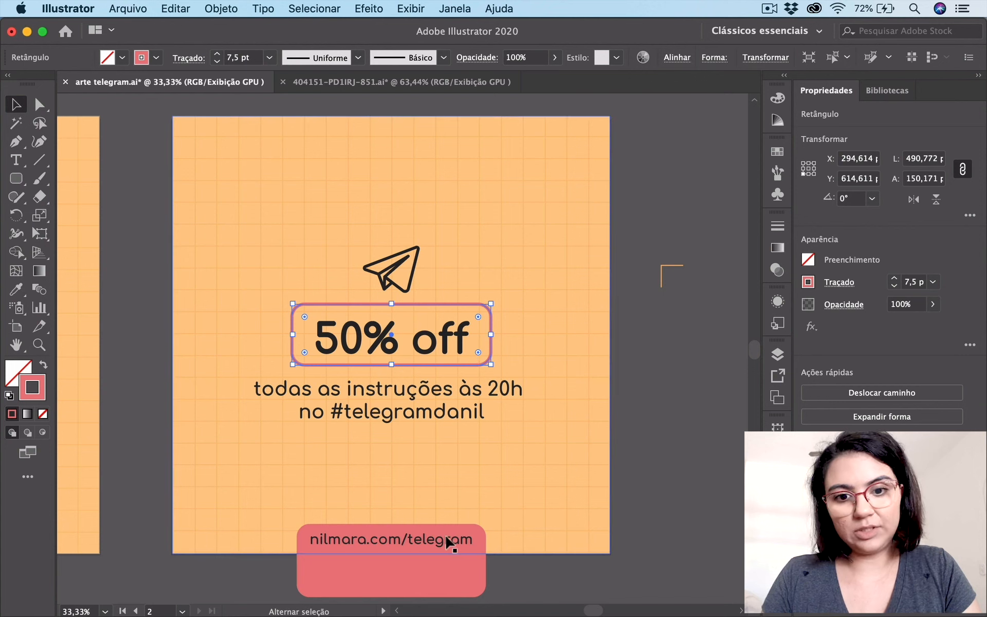
left_click(443, 571, "shift")
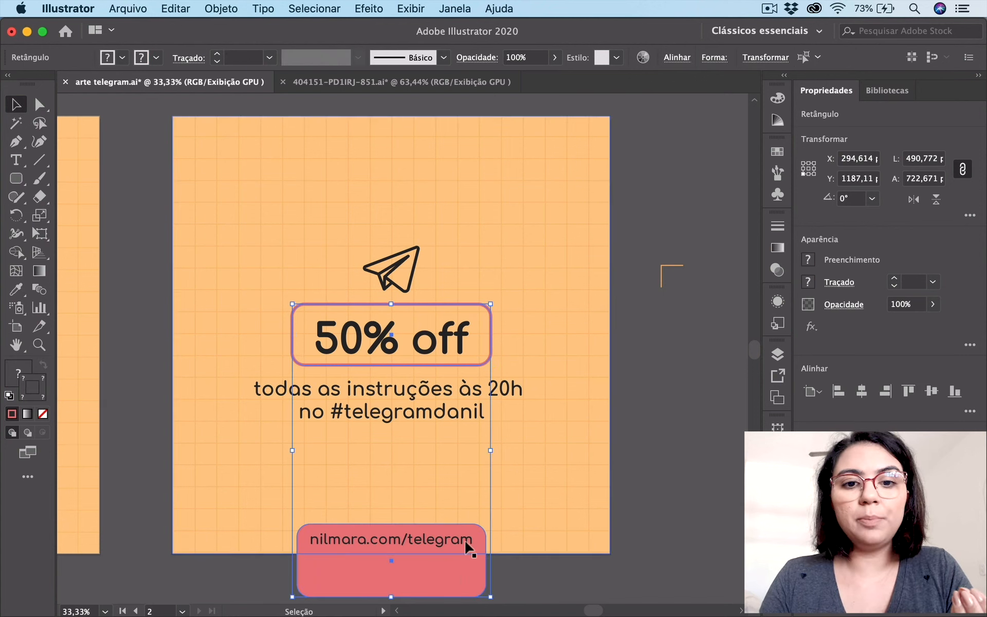
left_click(370, 9)
mouse_move(397, 180)
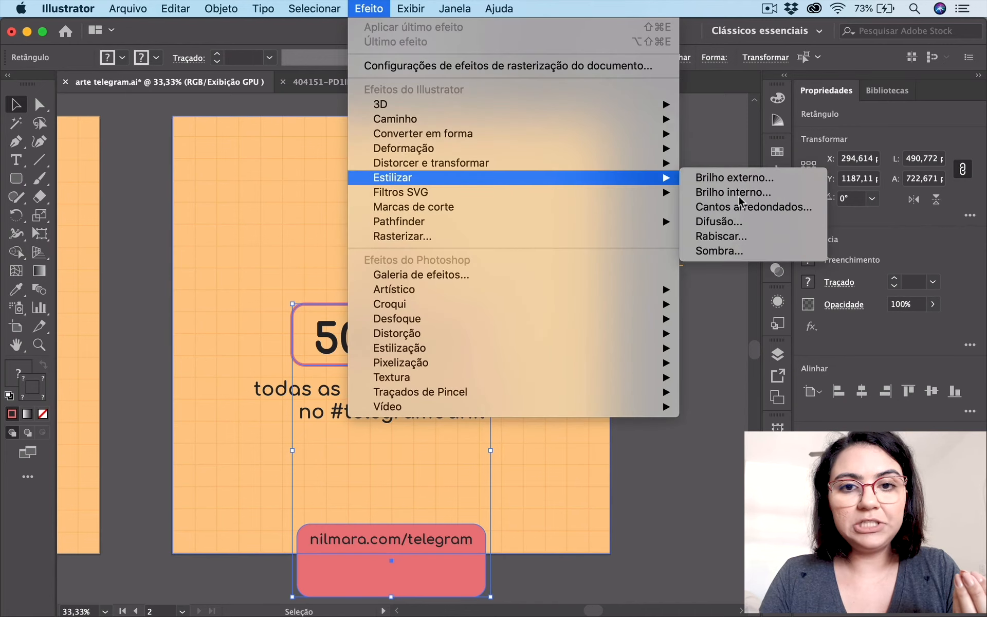
left_click(739, 252)
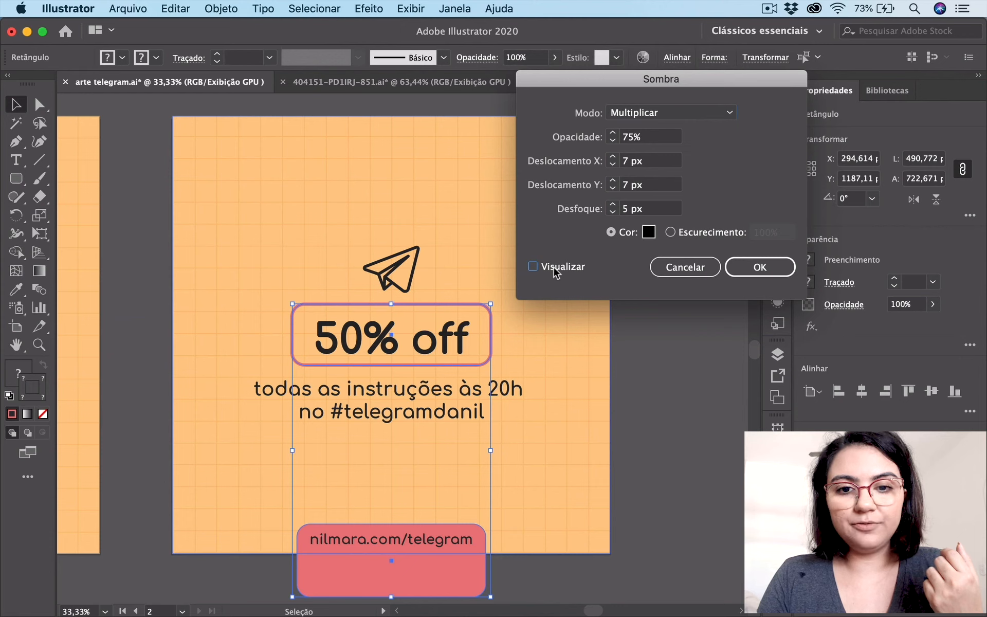
left_click(555, 271)
left_click(671, 112)
left_click(646, 184)
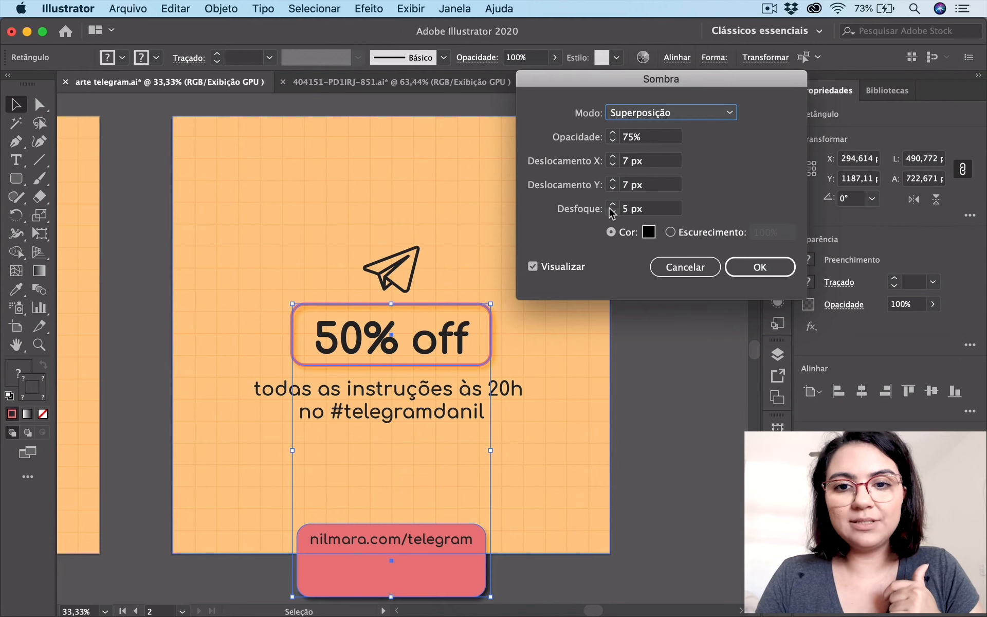
- Set the Y offset of the frame and label's drop shadow to -5 px
left_click(613, 190)
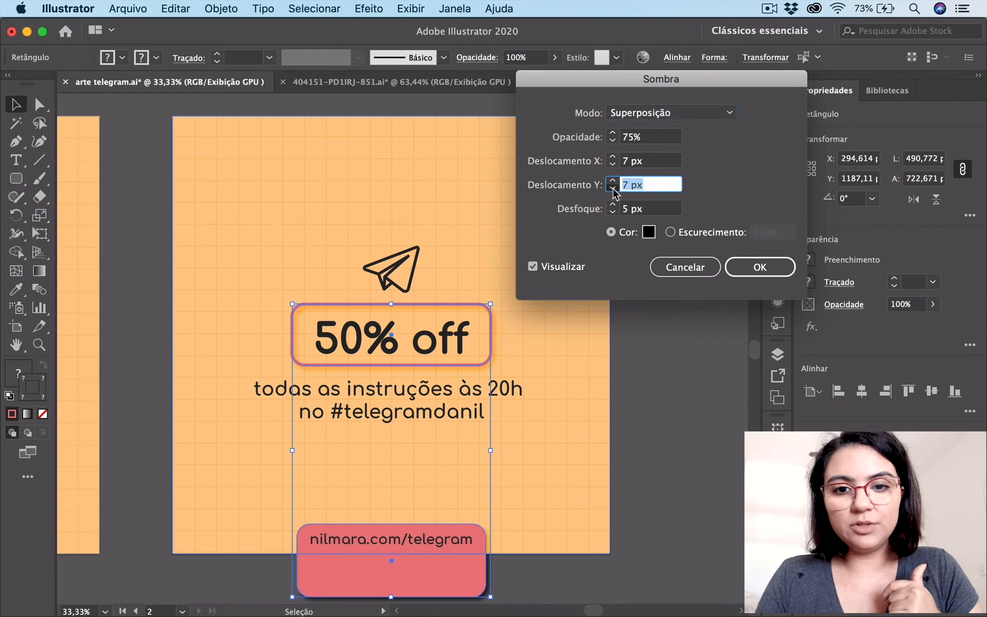
left_click(613, 189)
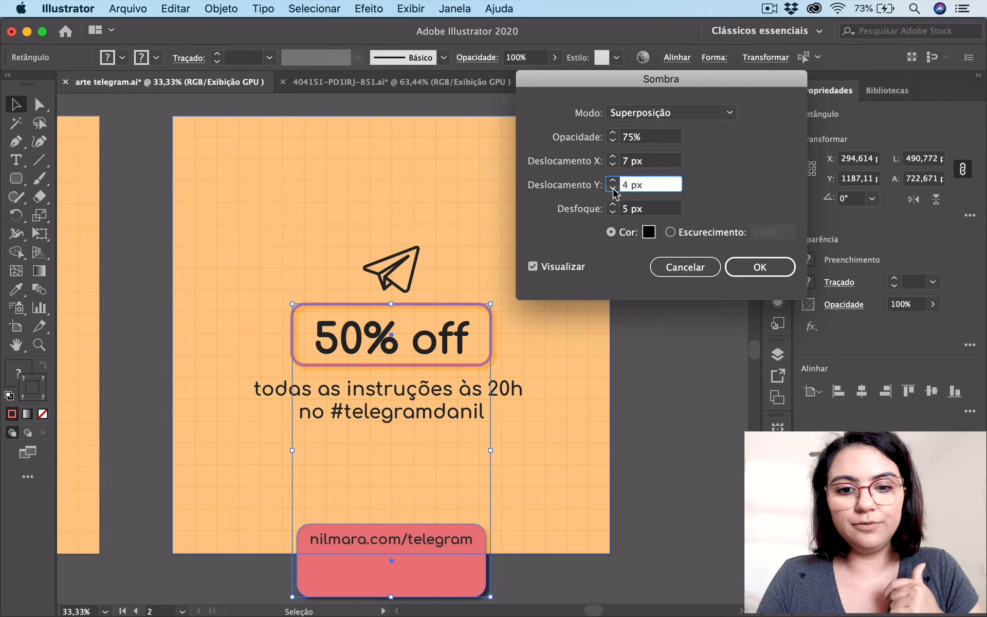
left_click(612, 190)
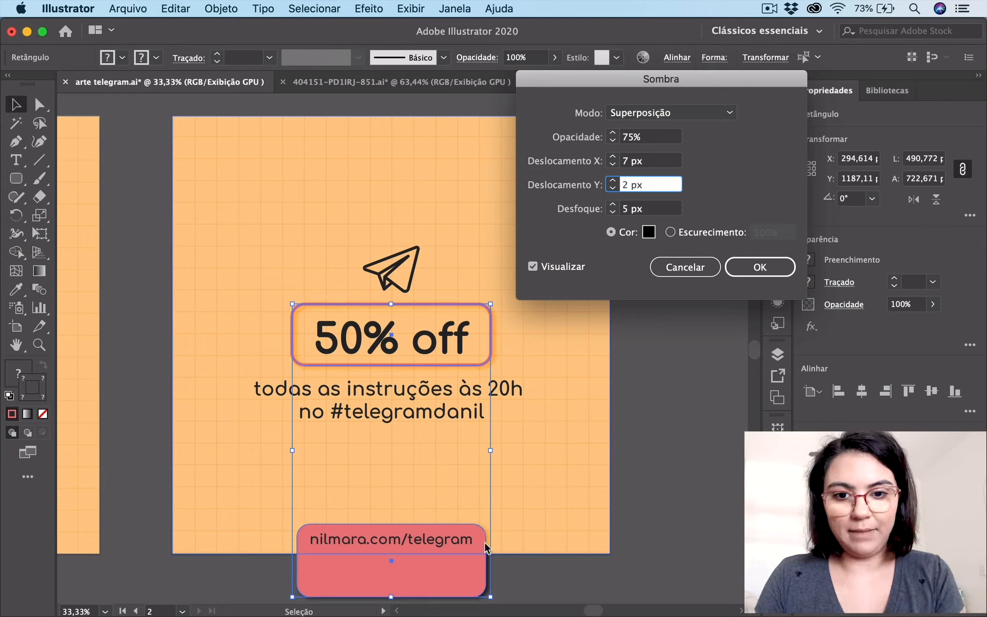
left_click(613, 190)
type("-5")
key("Tab")
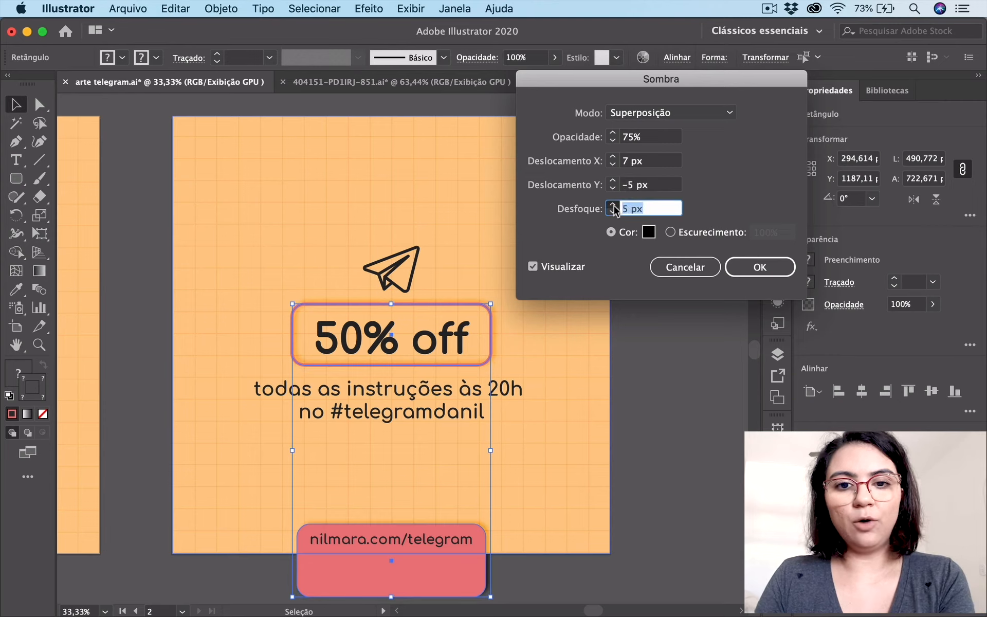
- Give the frame and label's drop shadow a 12 px blur and 65% opacity, and apply it
left_click(613, 205)
left_click(614, 206)
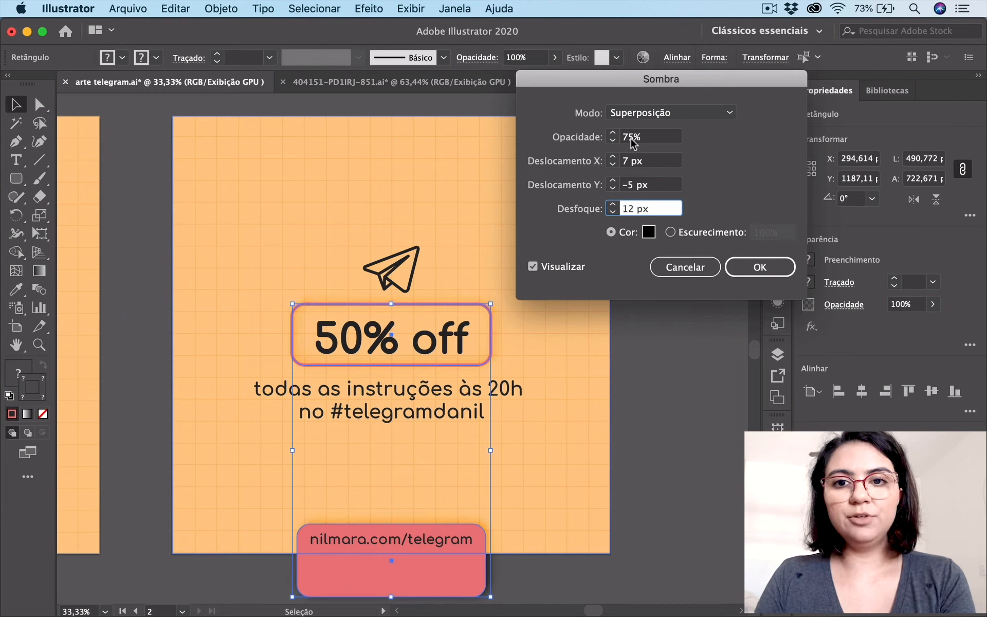
left_click_drag(635, 137, 616, 137)
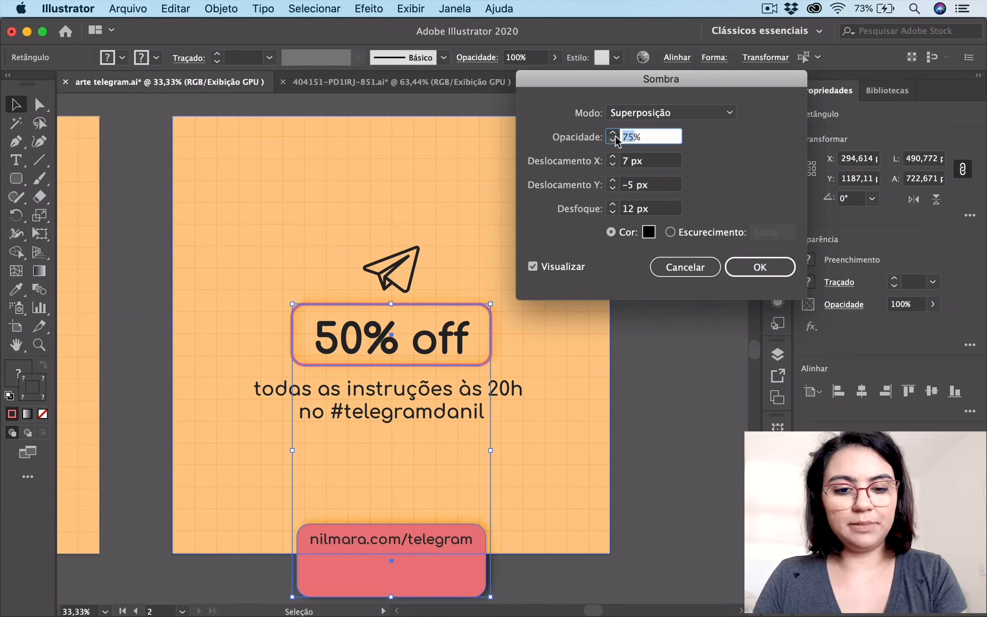
type("65")
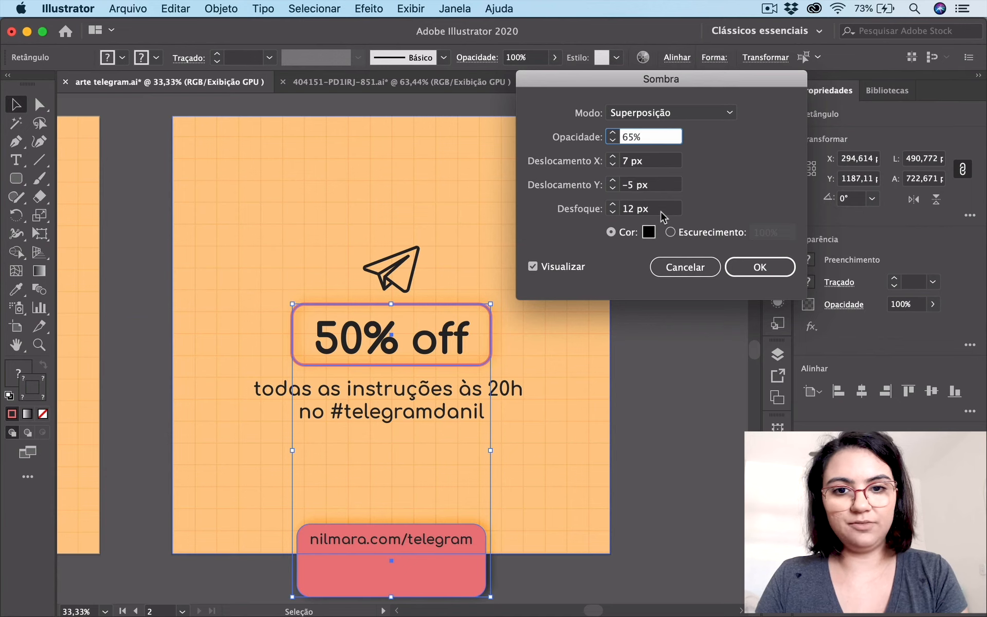
left_click(663, 213)
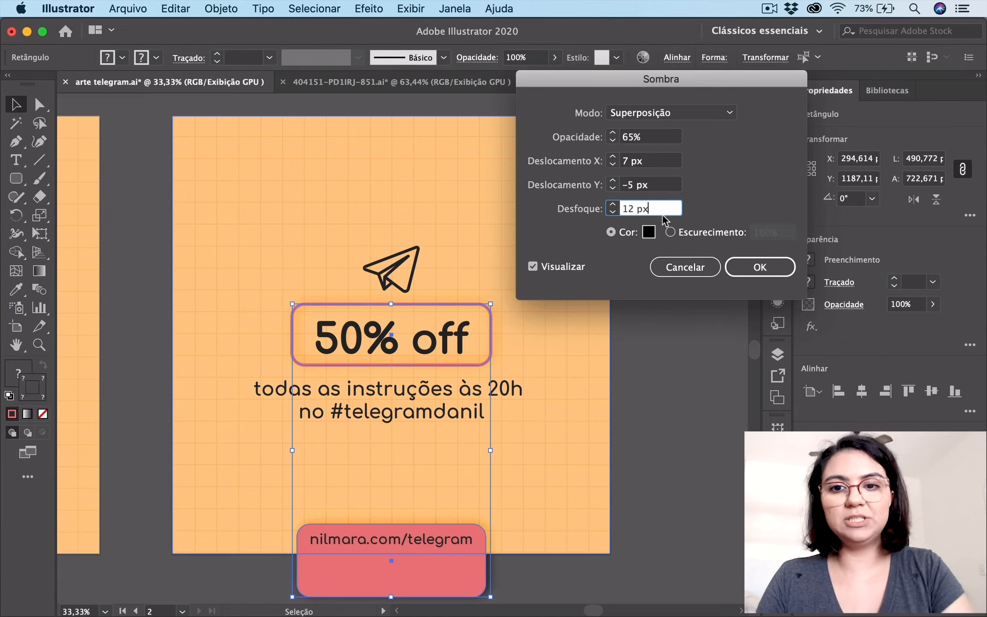
left_click(760, 274)
left_click(695, 498)
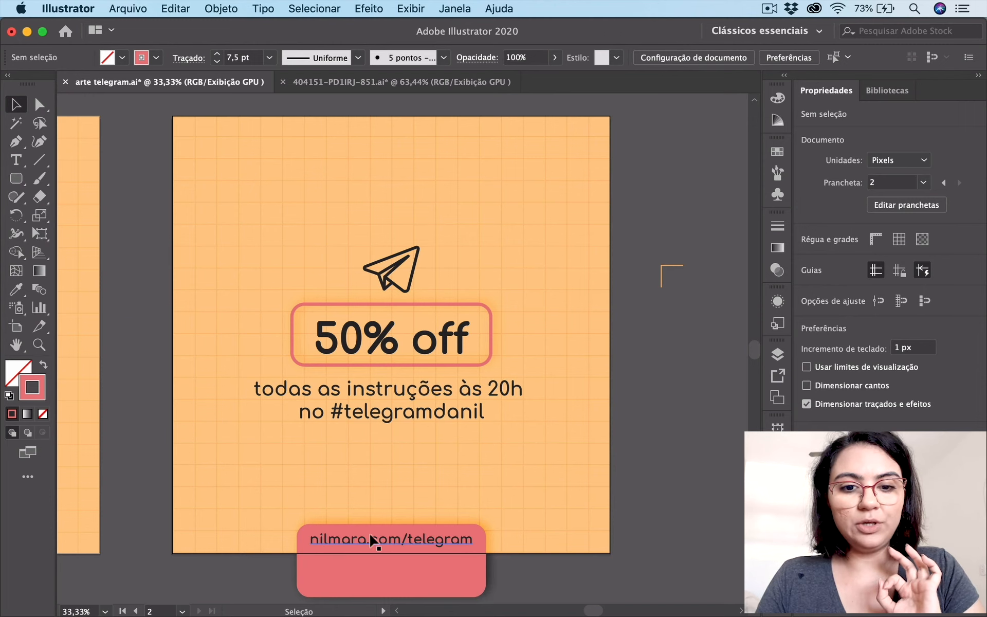
- Give the web address text a drop shadow with X and Y offsets of 1 px
left_click(431, 549)
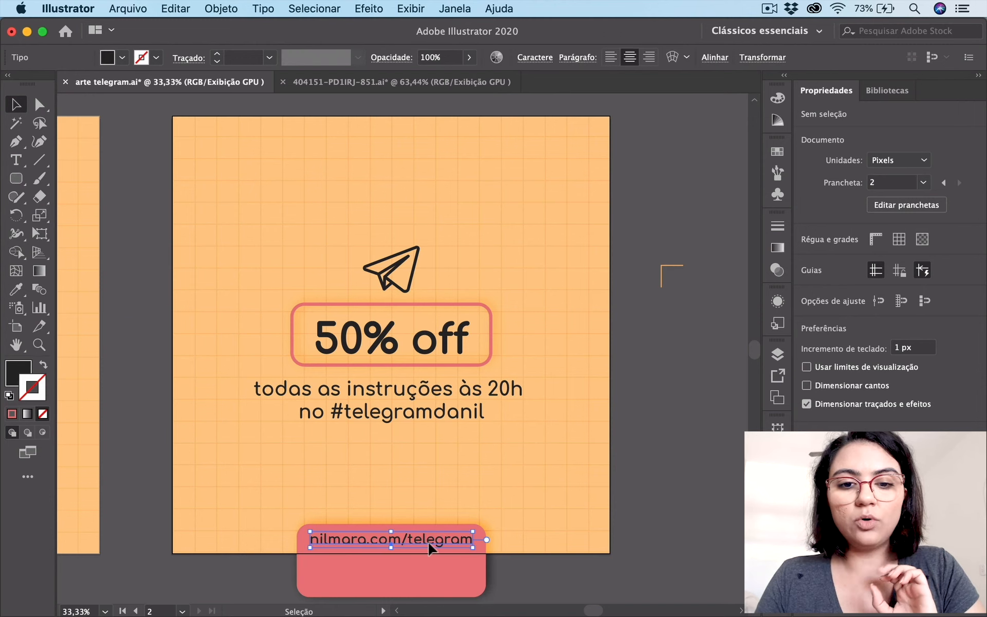
left_click(379, 13)
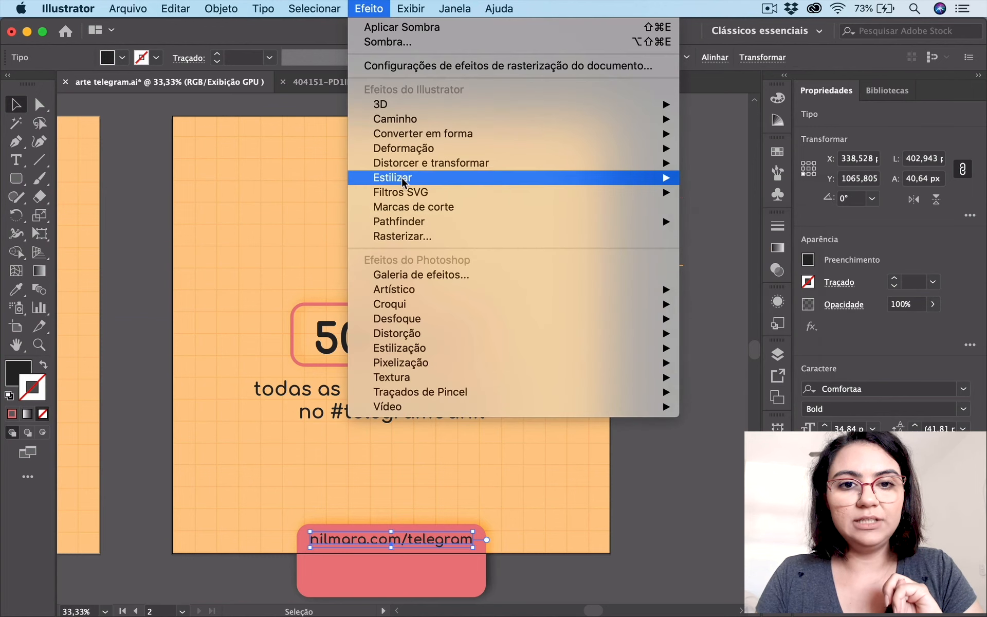
mouse_move(514, 177)
left_click(735, 251)
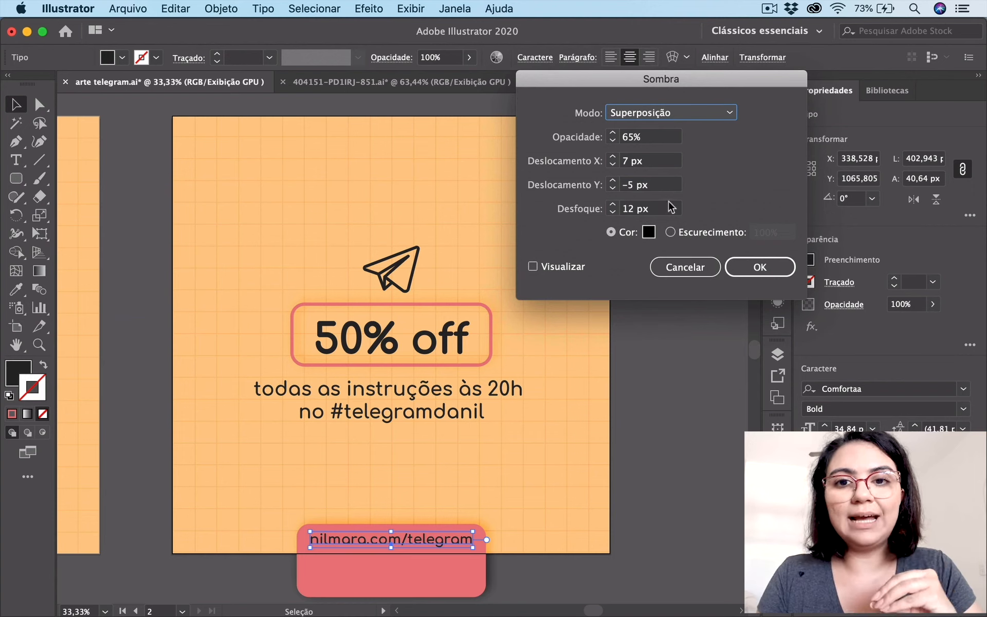
left_click_drag(634, 186, 618, 166)
type("1")
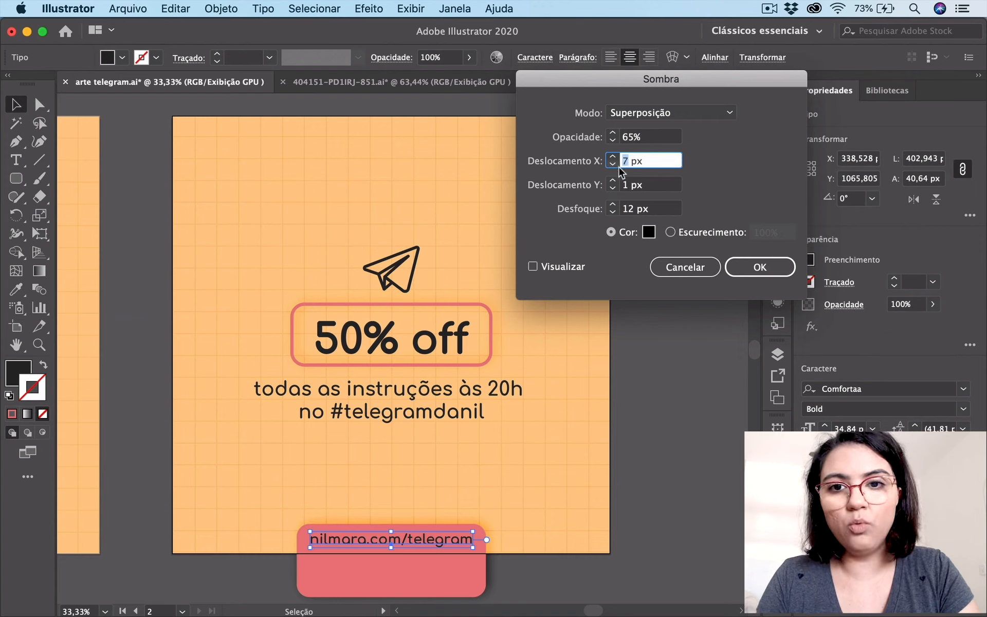
type("1")
- Set the web address text's shadow blur to 2 px, preview it and apply the effect
left_click_drag(636, 212, 624, 210)
type("2")
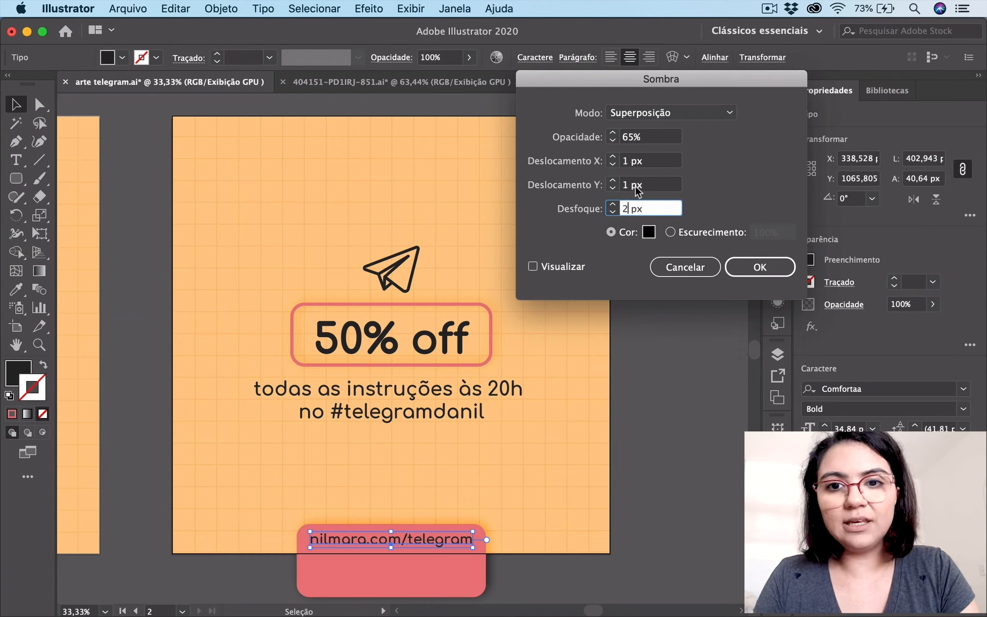
left_click(636, 186)
left_click(562, 267)
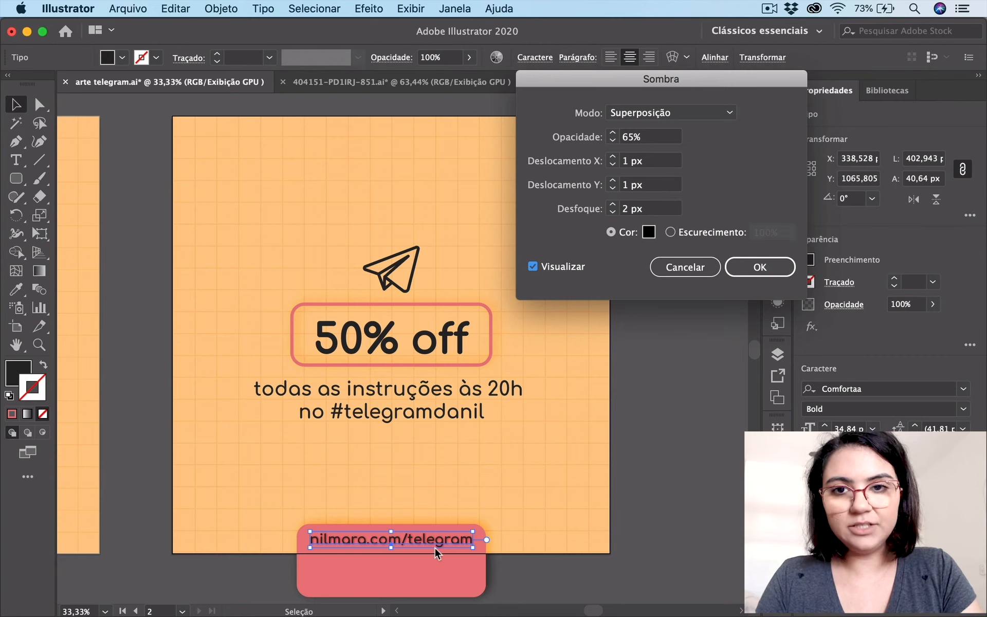
left_click(758, 267)
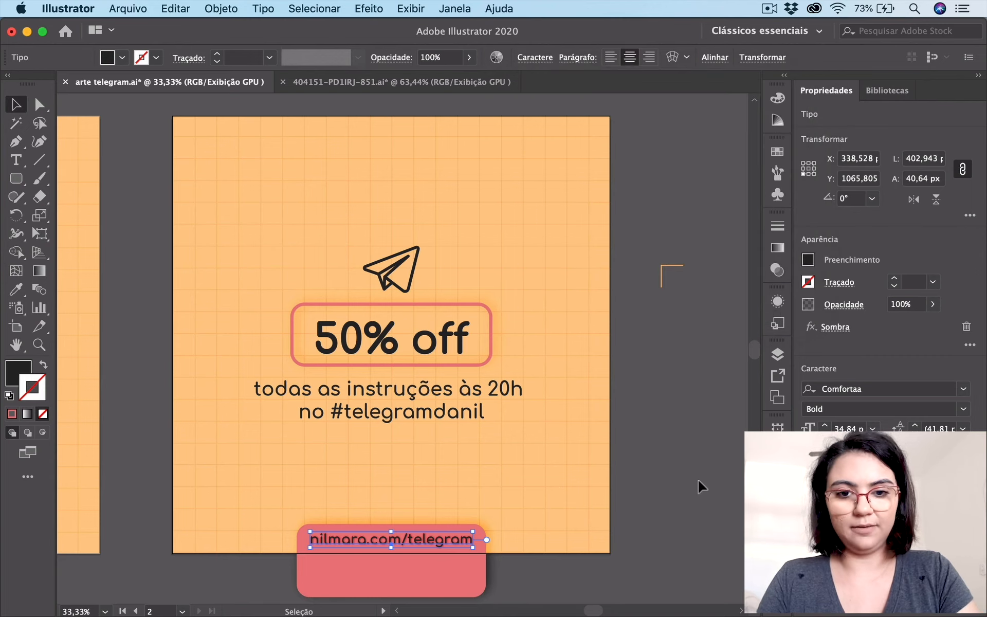
left_click(701, 486)
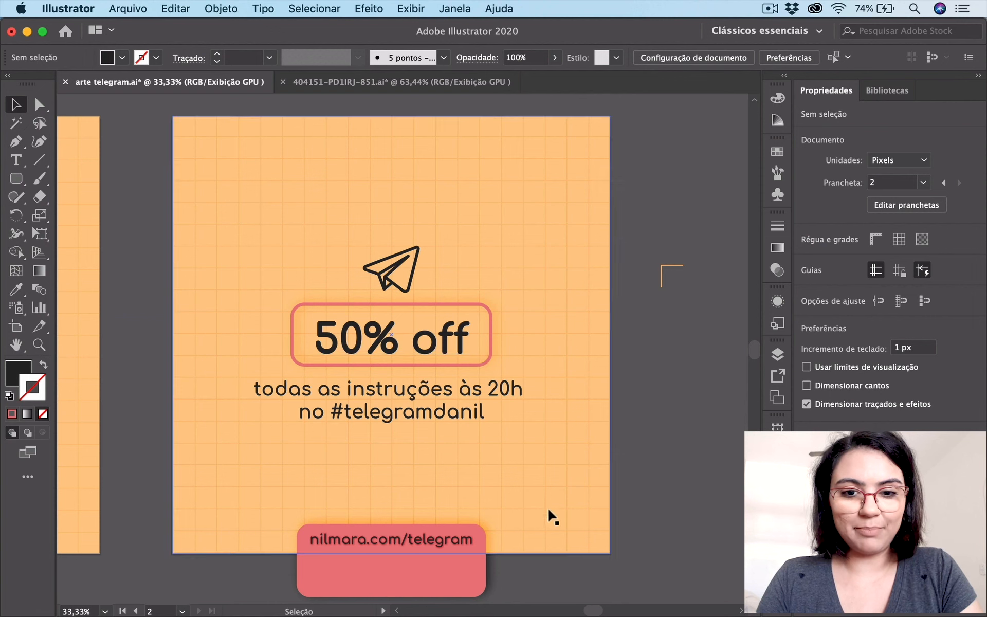
- Fill the pink web address label with a lighter pink swatch from the document's pink colour group
left_click(464, 588)
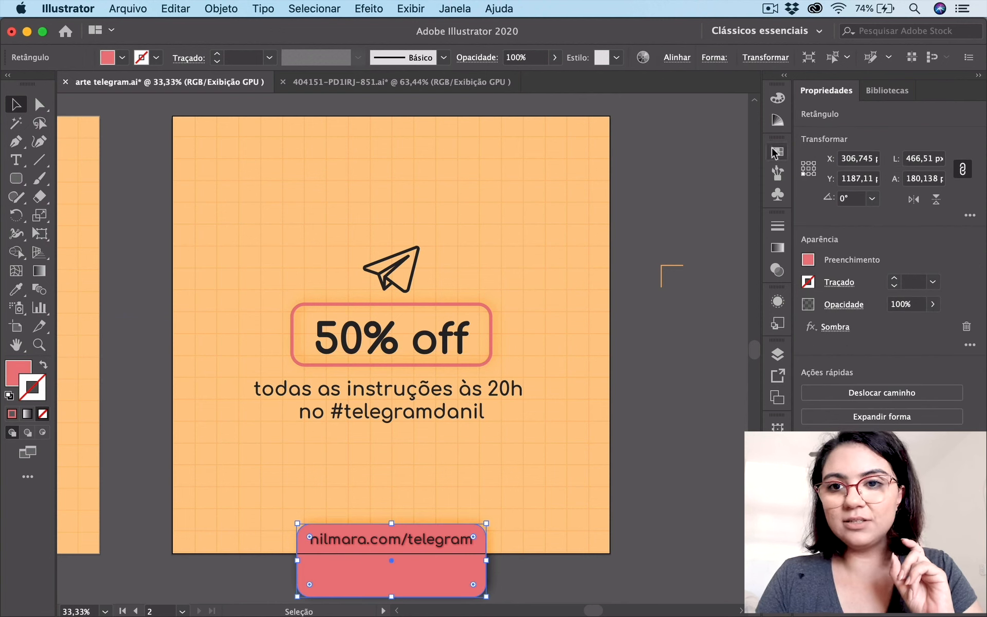
left_click(773, 155)
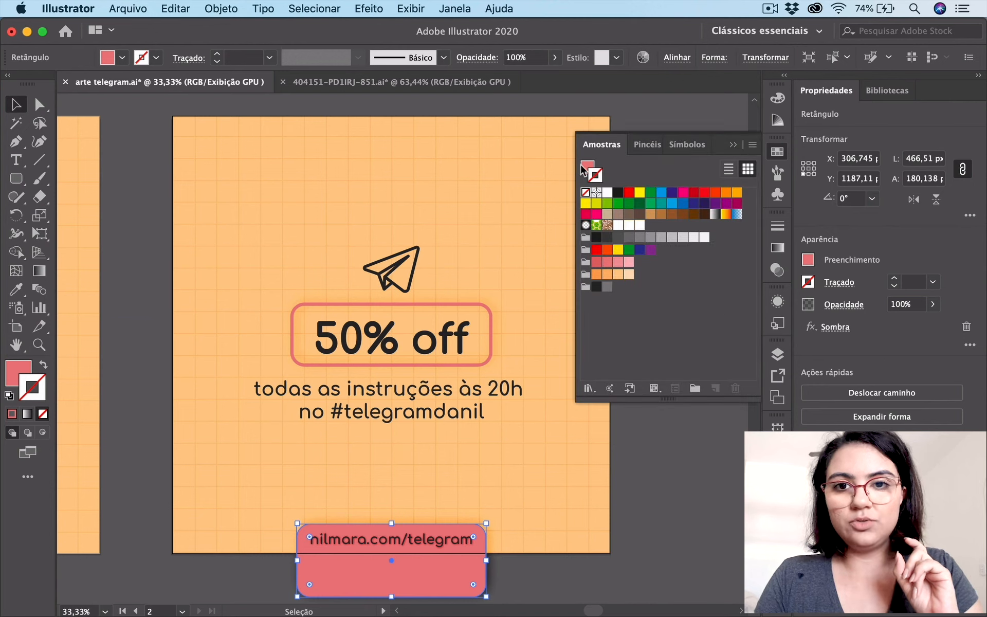
left_click(618, 263)
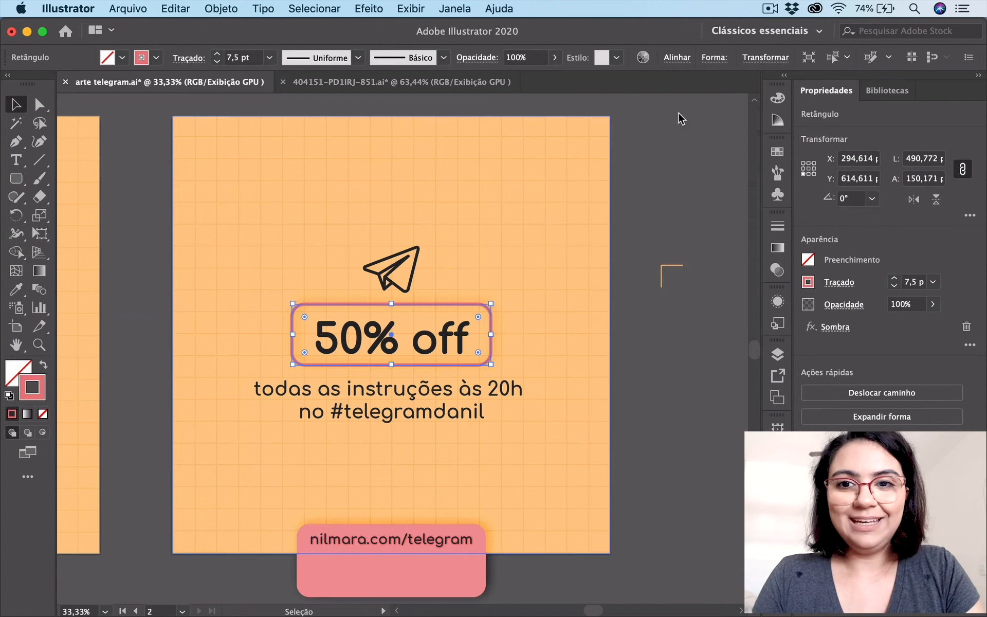
left_click(689, 118)
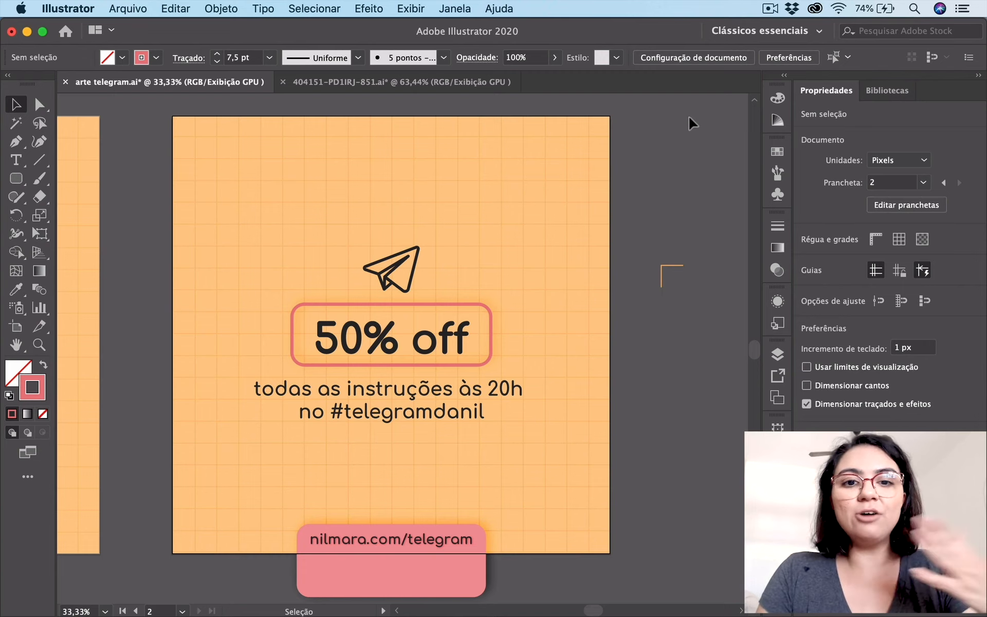
- Export the finished post as arte-telegram.jpg and preview the exported image in Finder
scroll(607, 247, "left", 2)
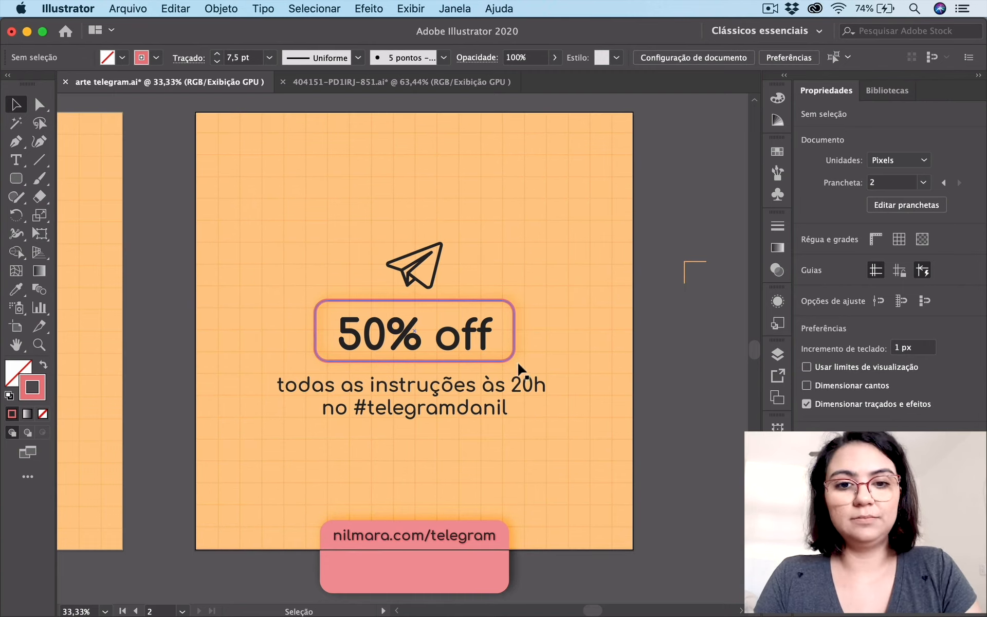
left_click(128, 9)
mouse_move(180, 260)
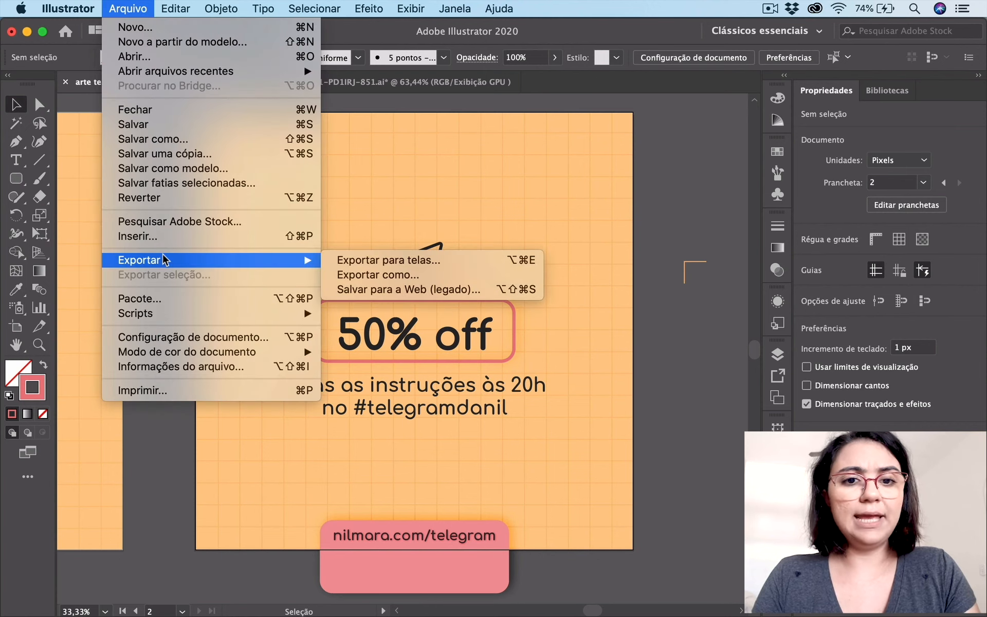
left_click(382, 275)
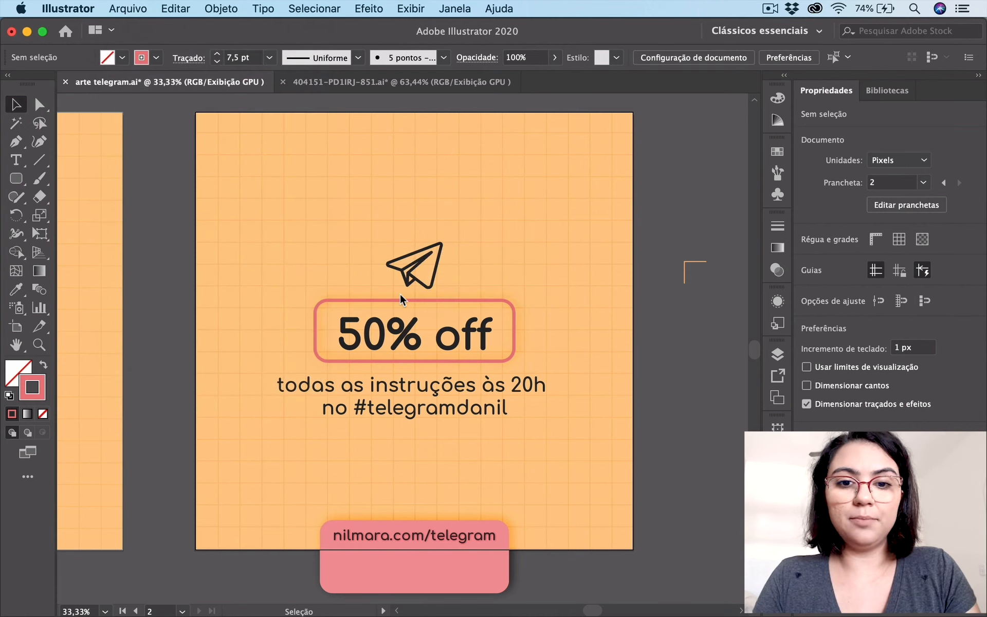
left_click(756, 93)
left_click(753, 126)
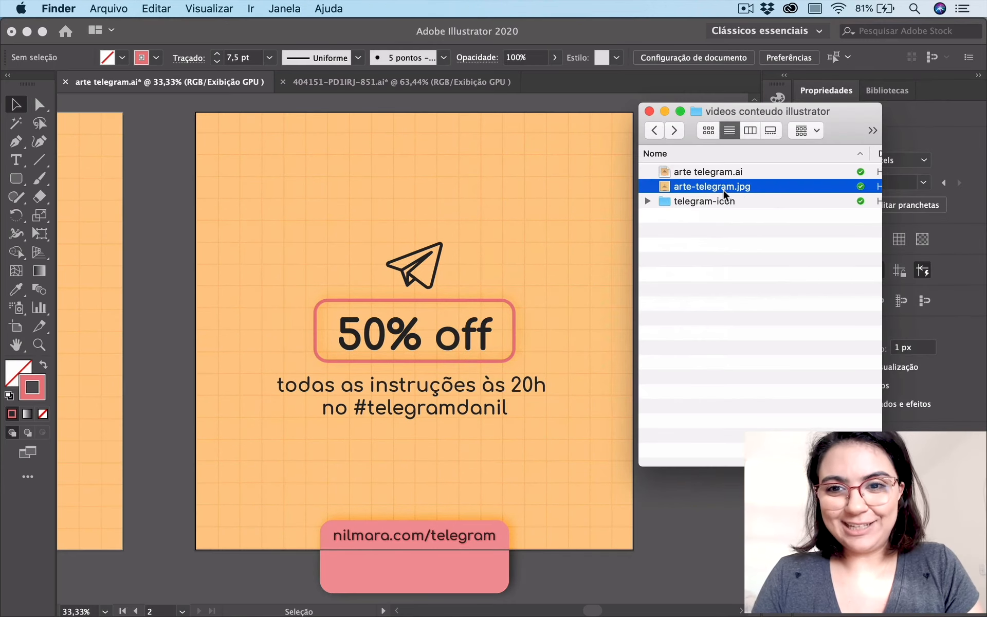
key("space")
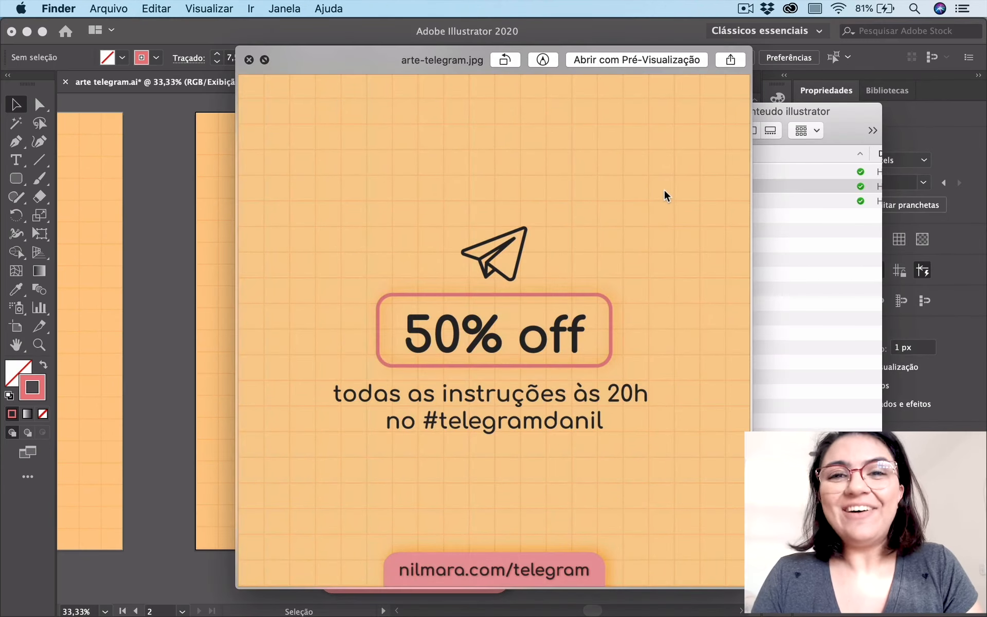